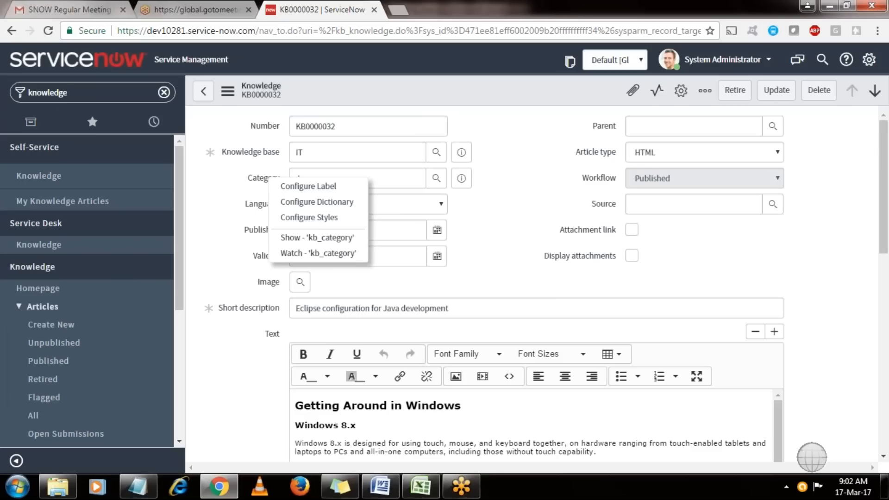
Close the leftover GoToMeeting tab and dismiss the Category field's options menu.
click(95, 96)
click(243, 11)
click(248, 10)
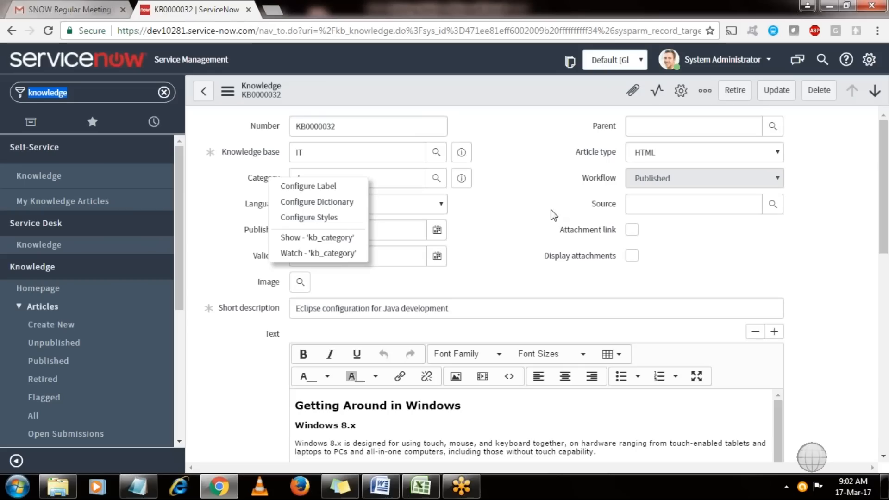
click(531, 219)
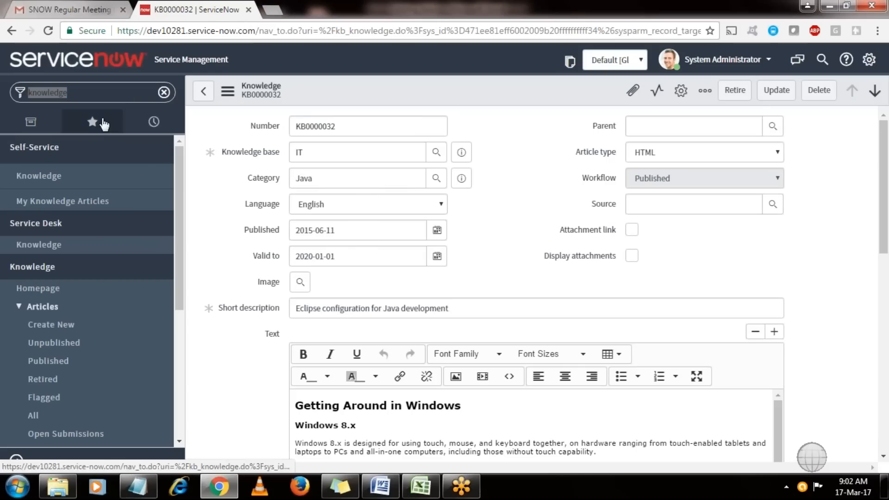
Clear the 'knowledge' filter and type 'serv' into the Filter navigator.
click(163, 92)
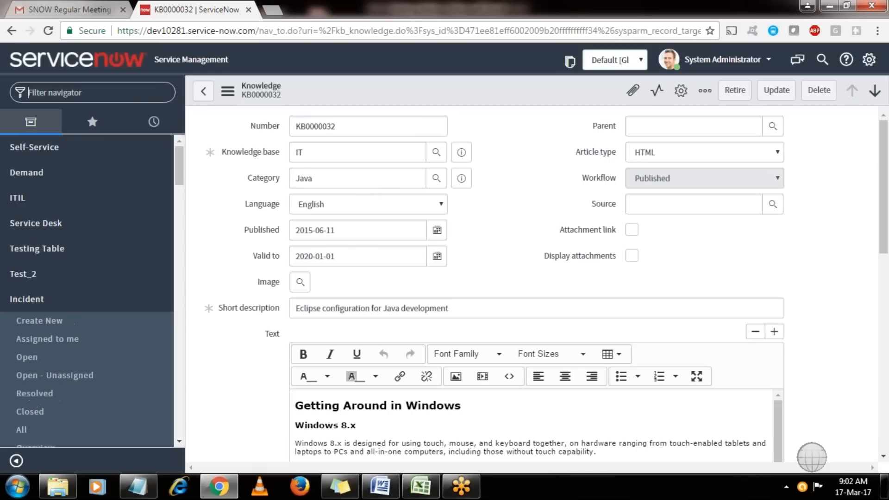
click(135, 91)
text(serv)
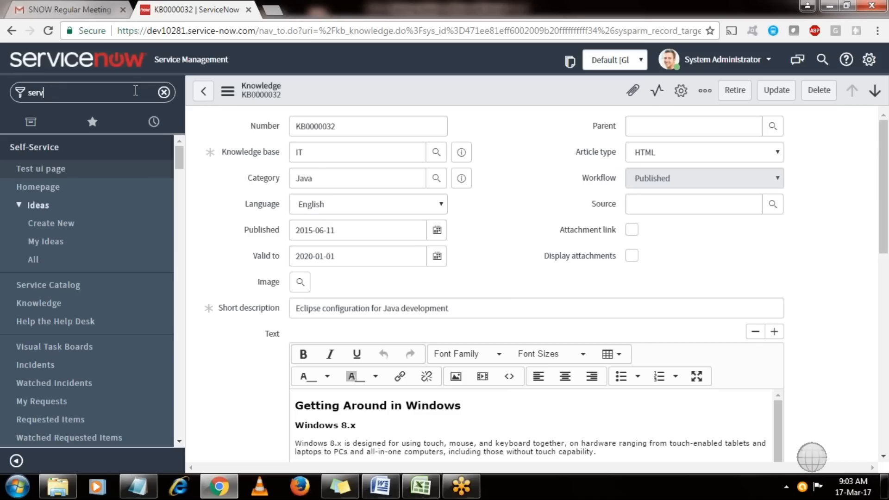
Narrow the navigator filter to 'service c' and open Self-Service > Service Catalog.
text(ice c)
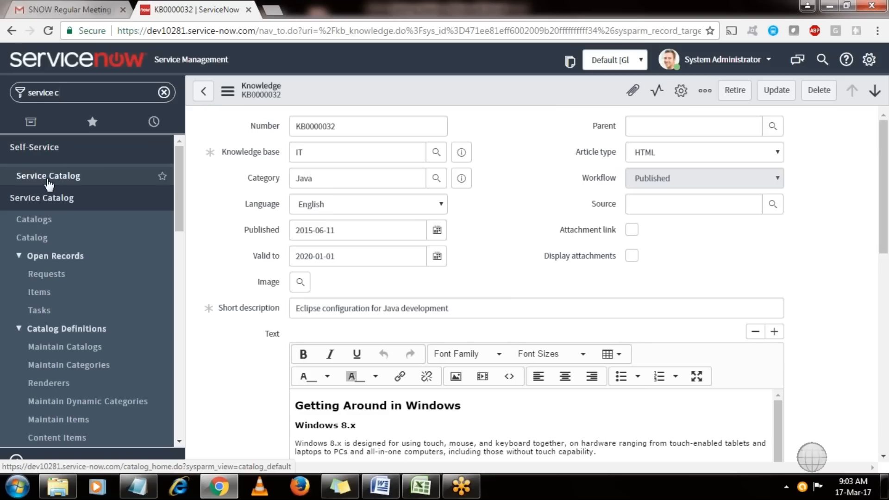
click(72, 156)
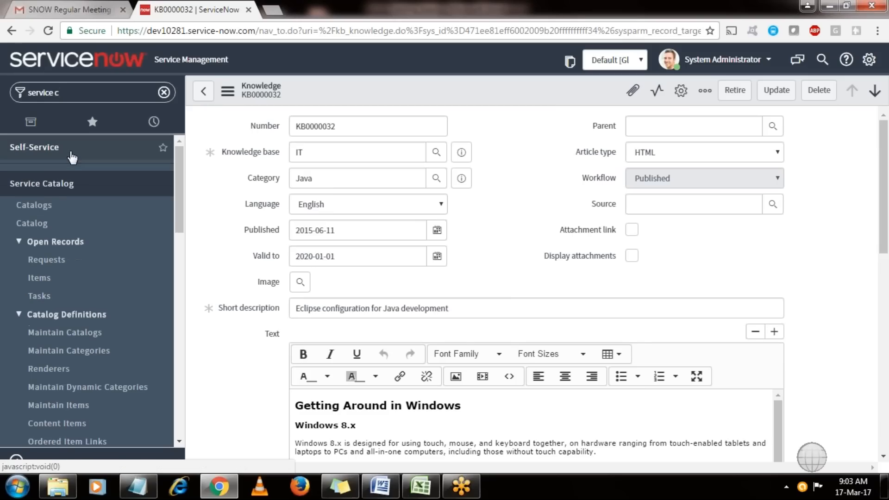
click(72, 158)
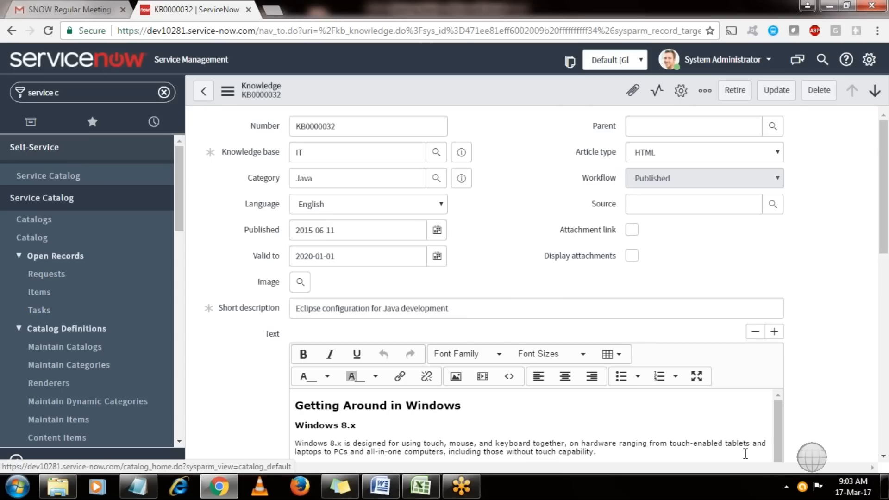
click(786, 488)
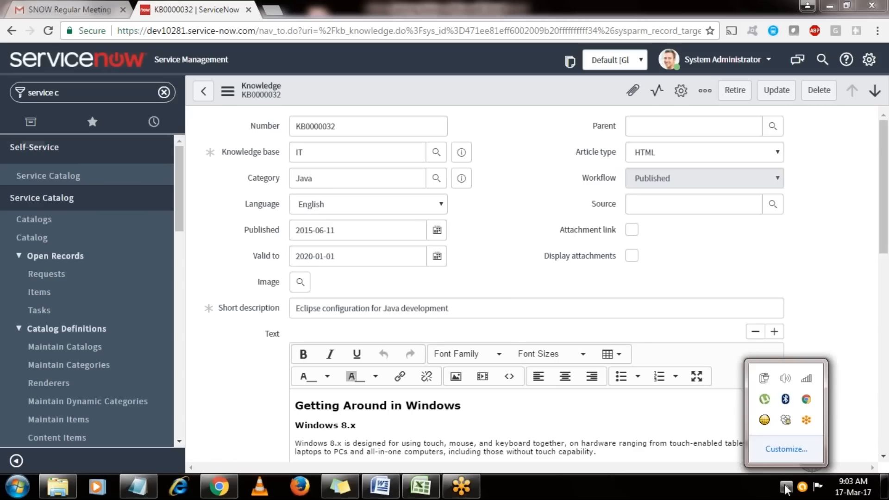
click(806, 318)
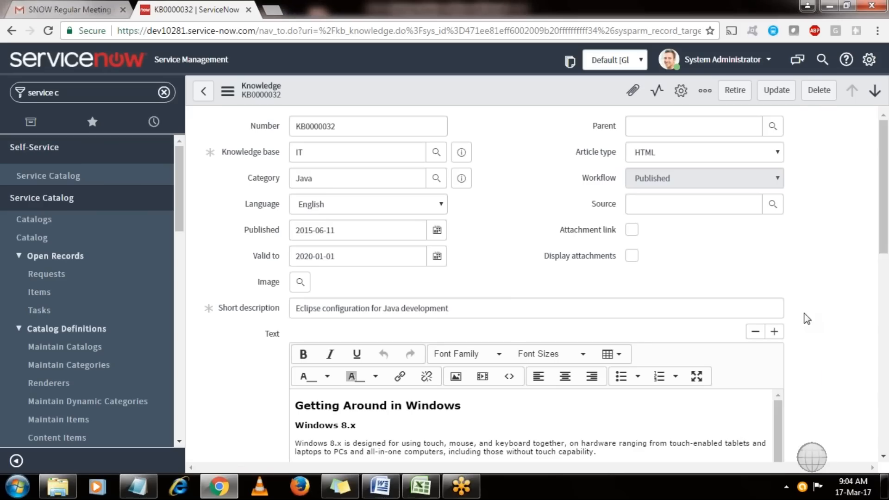
click(76, 180)
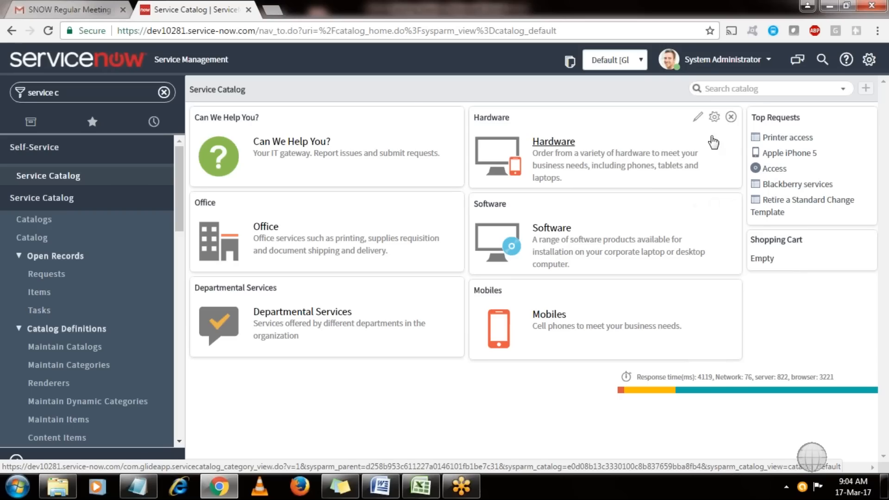
Open the Apple iPhone 5 catalog item and read its description and product details.
click(804, 157)
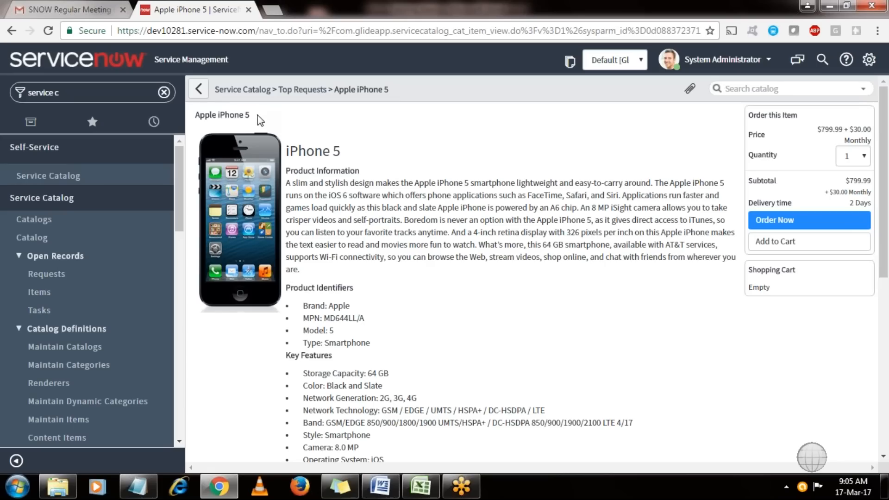
drag(250, 115, 190, 114)
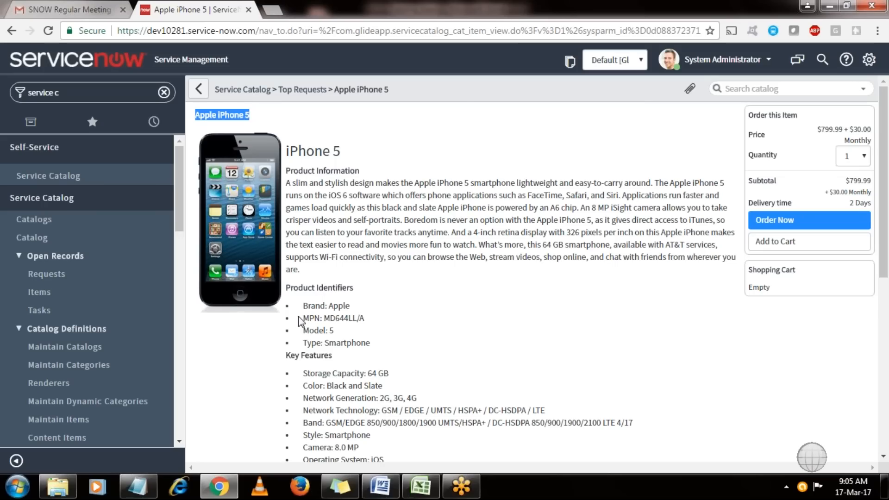
drag(287, 149, 304, 170)
drag(383, 328, 401, 445)
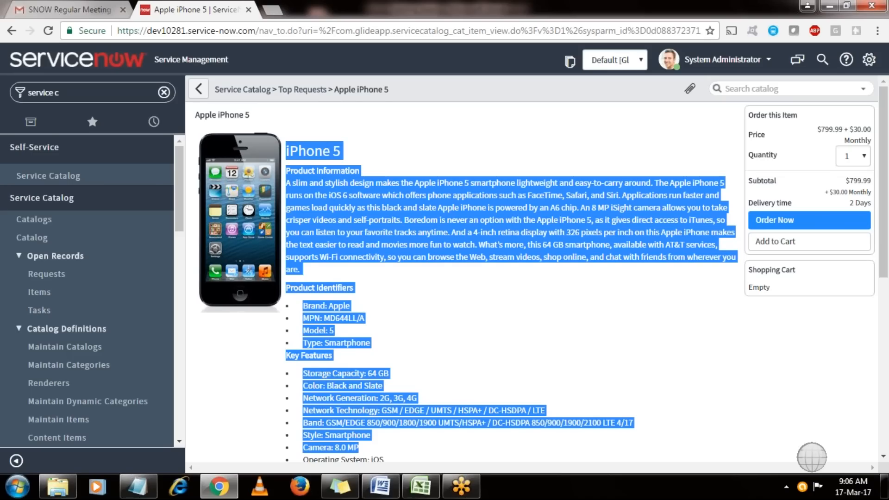
click(546, 326)
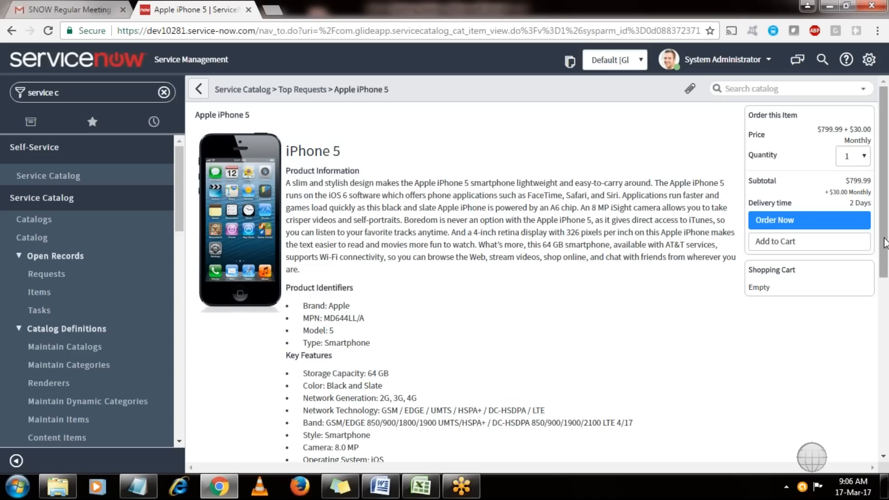
drag(884, 247, 888, 280)
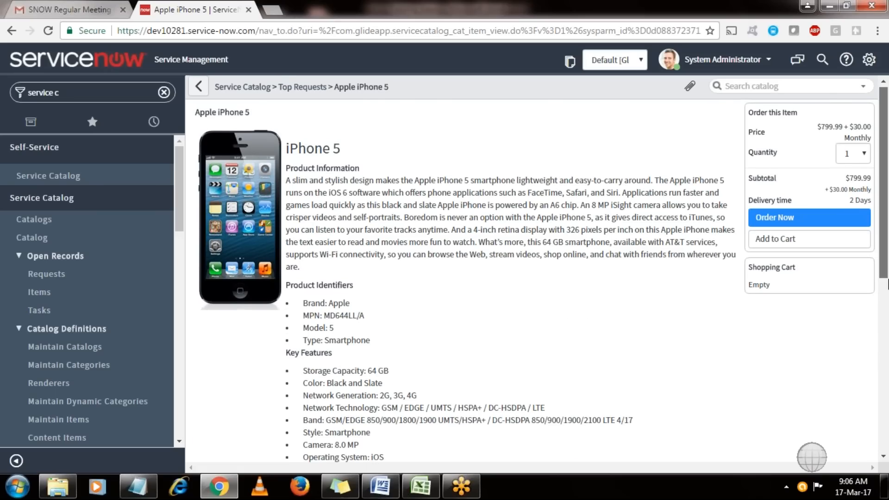
scroll(888, 286, down, 2)
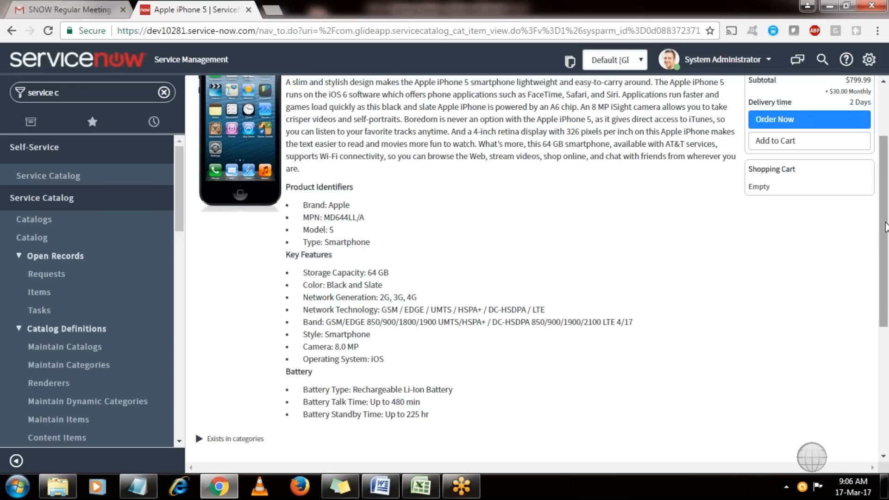
drag(886, 226, 885, 404)
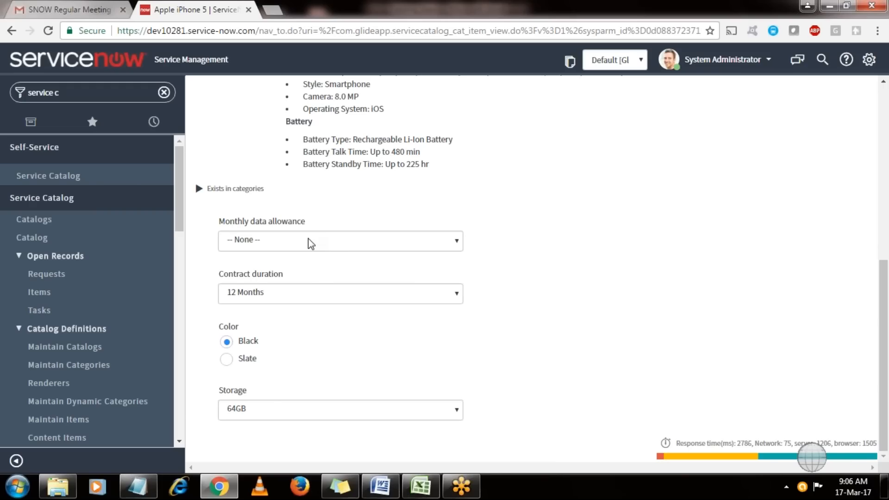
Keep iPhone 5 storage at 64GB and choose a 500MB monthly data allowance.
click(259, 410)
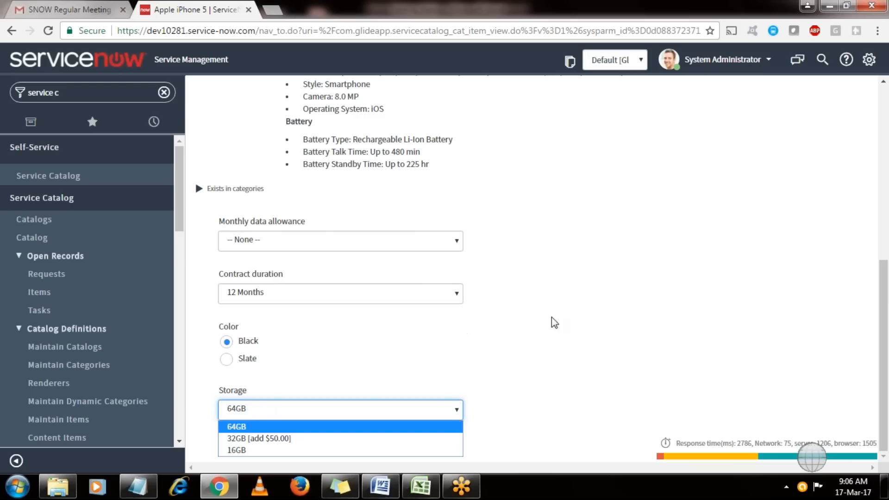
click(884, 322)
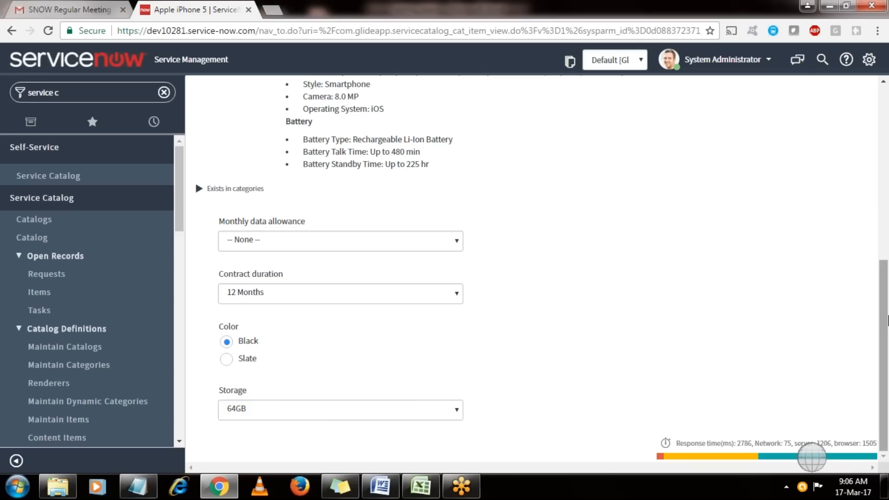
click(358, 246)
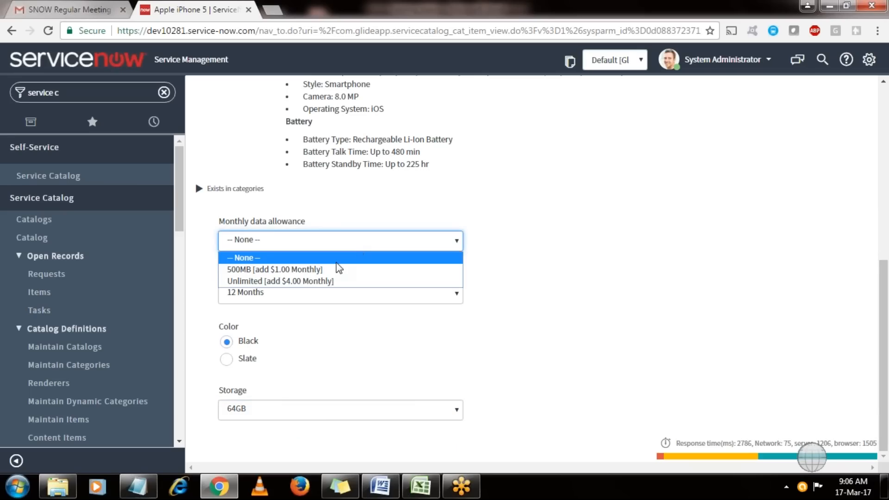
click(334, 269)
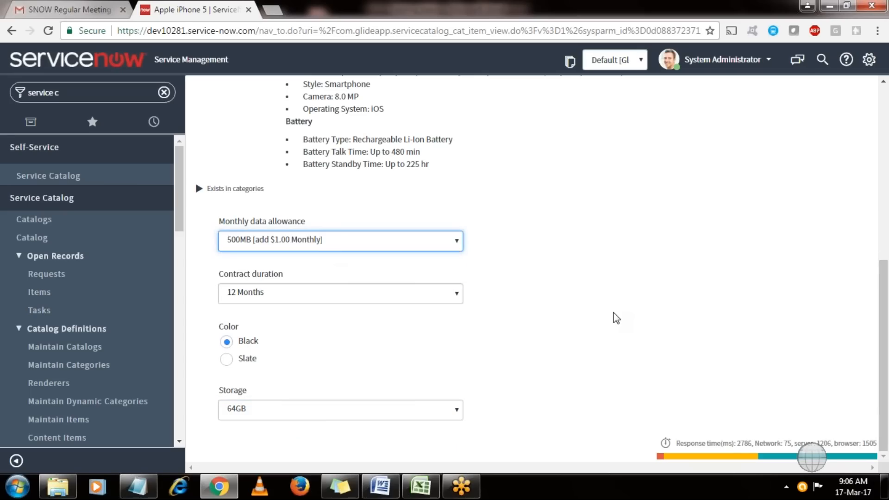
click(314, 241)
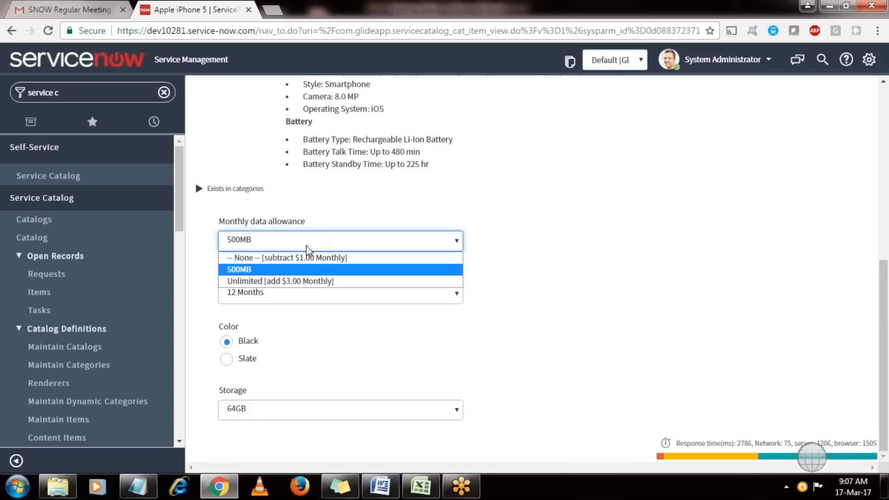
click(276, 271)
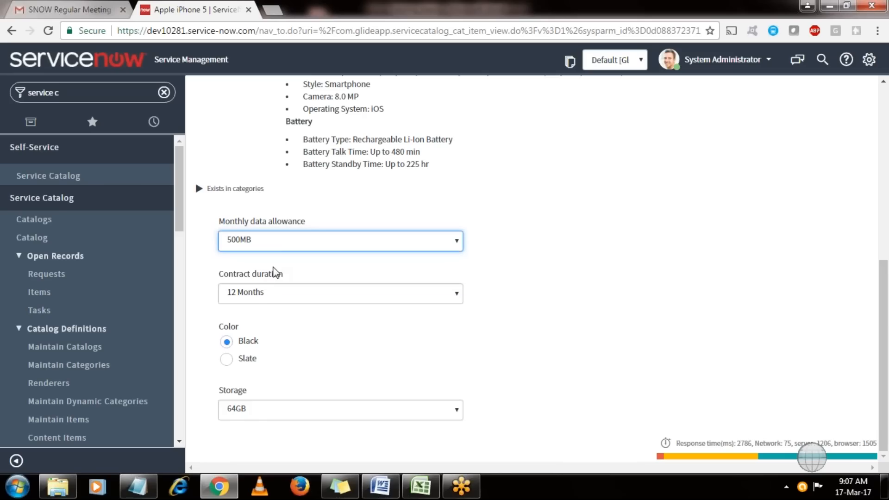
click(277, 249)
Switch the data allowance to Unlimited, making the price $799.99 + $34.00 Monthly.
click(266, 283)
drag(885, 311, 884, 133)
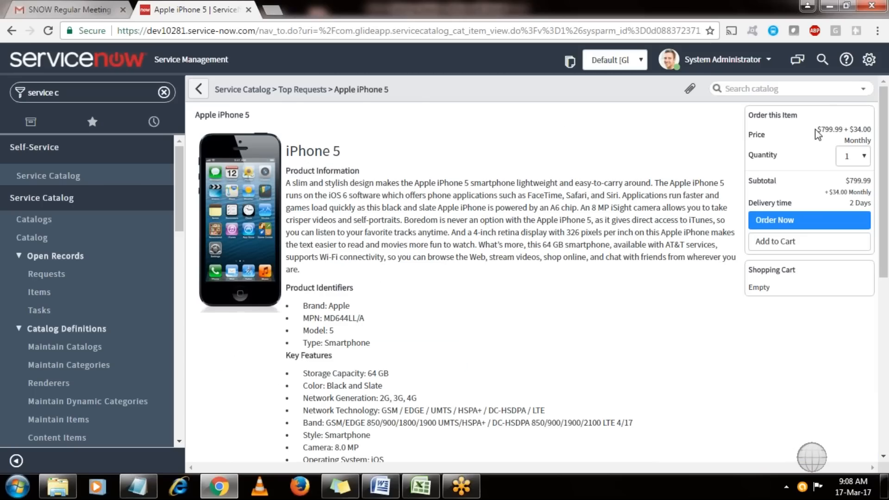
drag(817, 129, 873, 131)
Keep the quantity at 1 and order the iPhone 5 with Order Now.
click(859, 157)
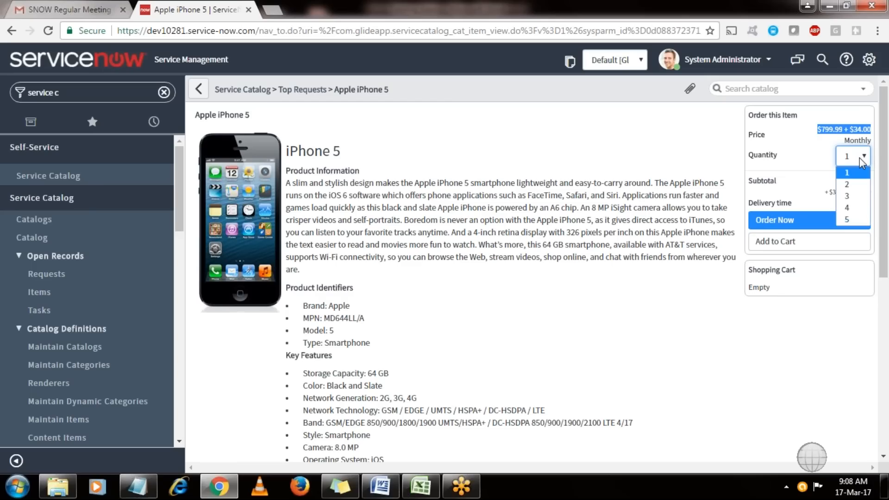
click(850, 160)
drag(829, 181, 862, 195)
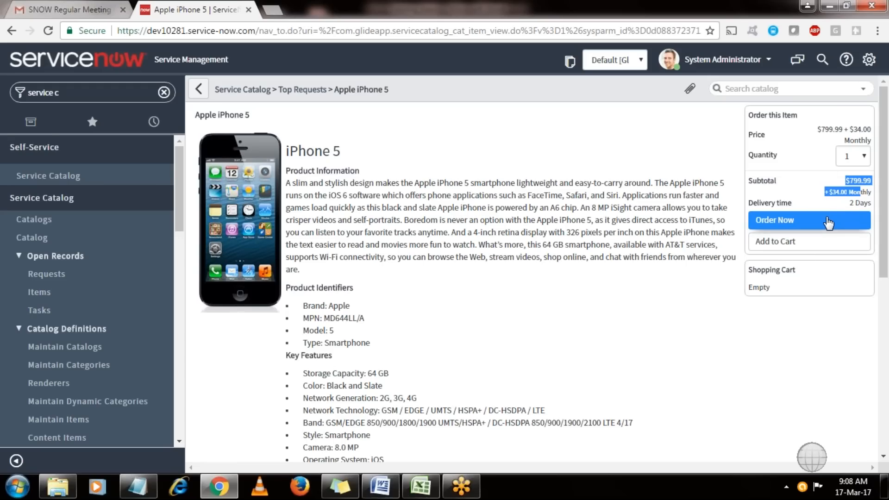
click(649, 130)
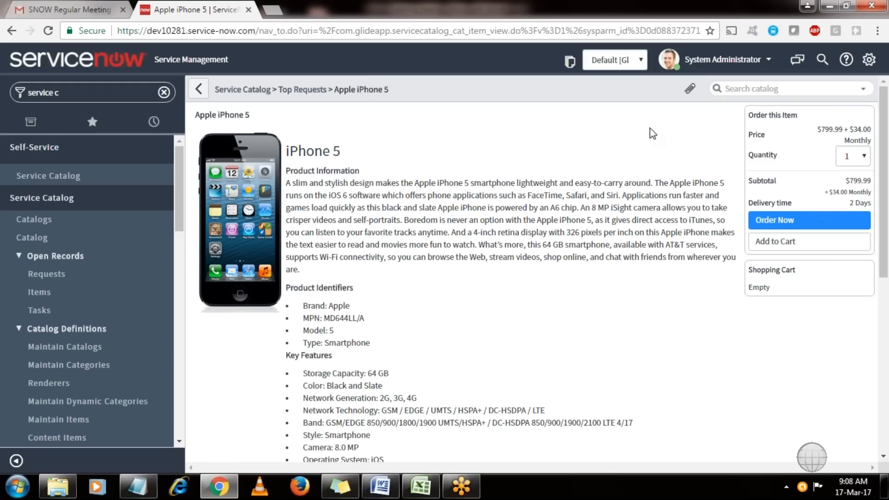
click(782, 222)
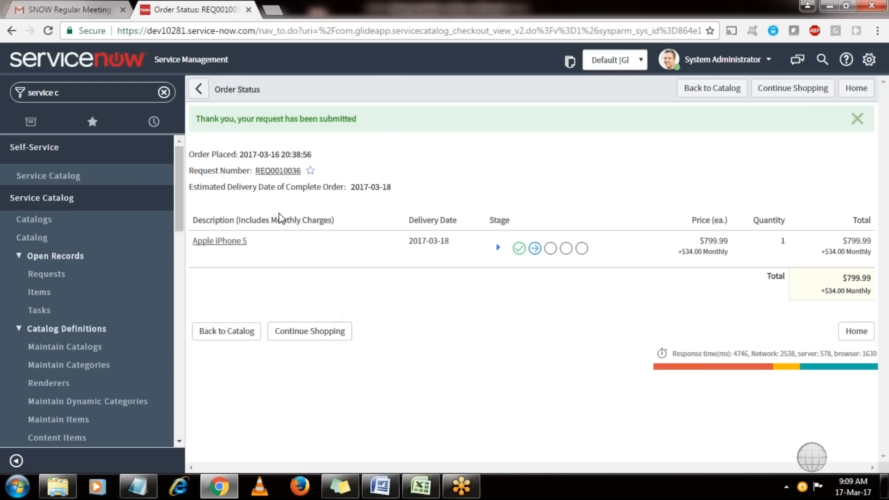
drag(240, 155, 333, 157)
drag(350, 186, 421, 187)
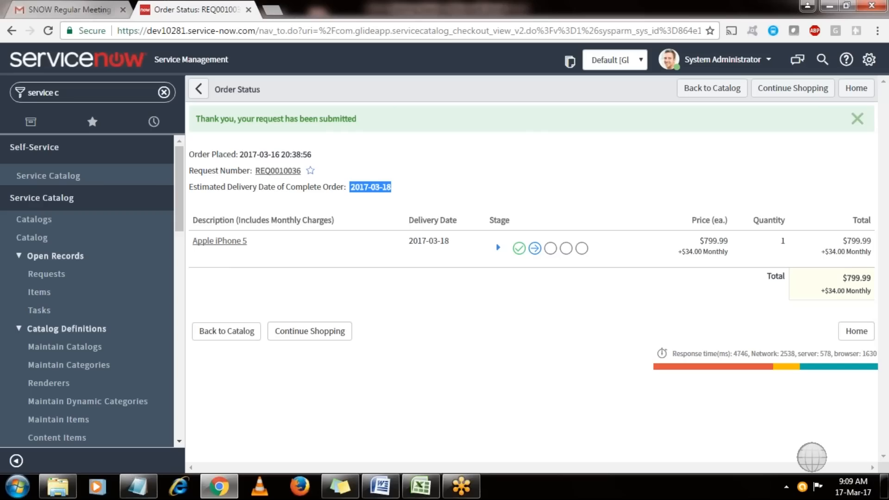
Open request REQ0010036 and requested item RITM0010048 in new browser tabs.
right_click(286, 175)
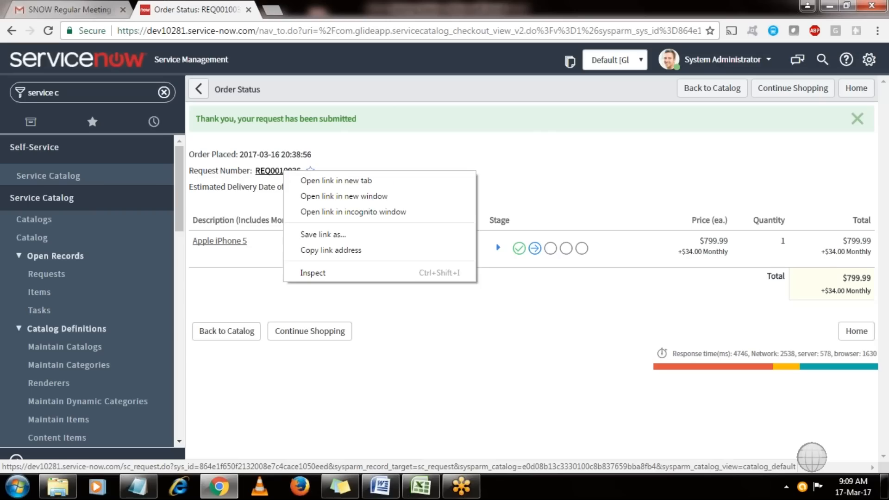
click(306, 180)
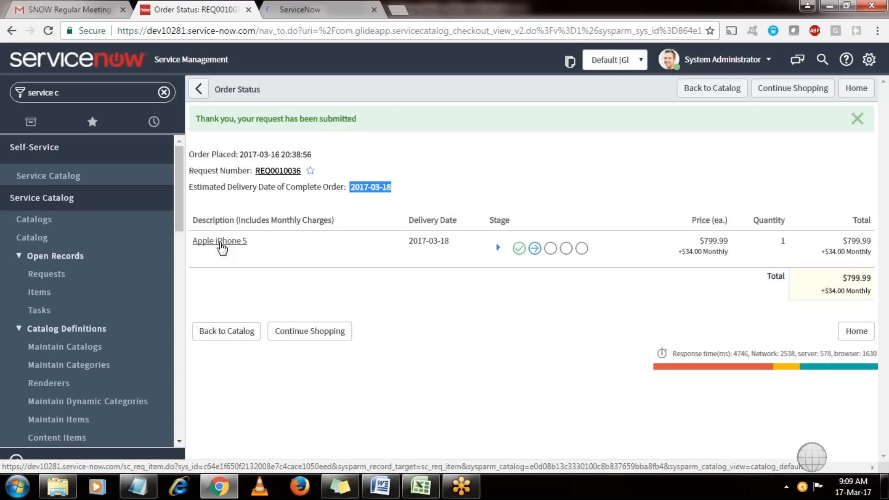
right_click(221, 246)
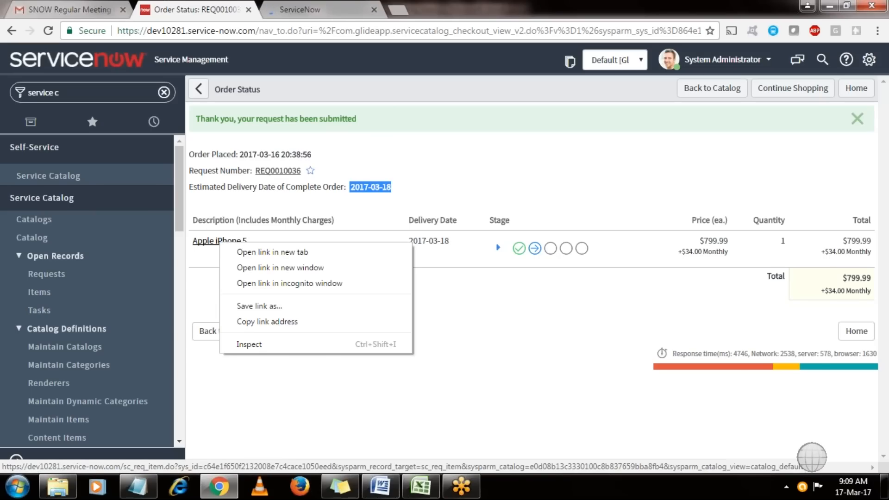
click(246, 251)
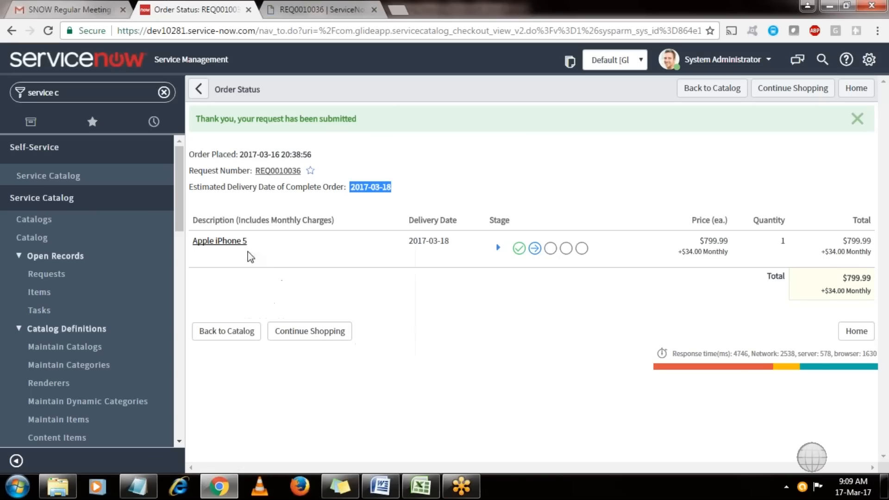
Review the REQ0010036 and RITM0010048 tabs, then return to the Order Status page.
click(287, 5)
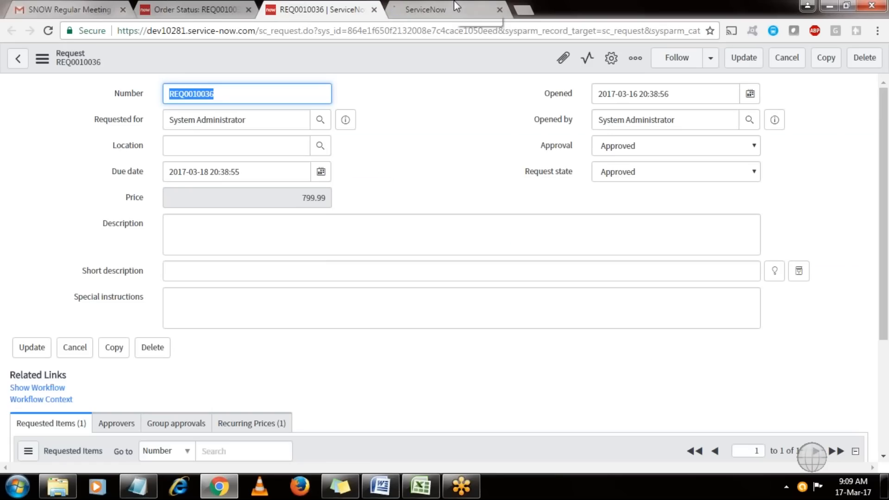
click(468, 10)
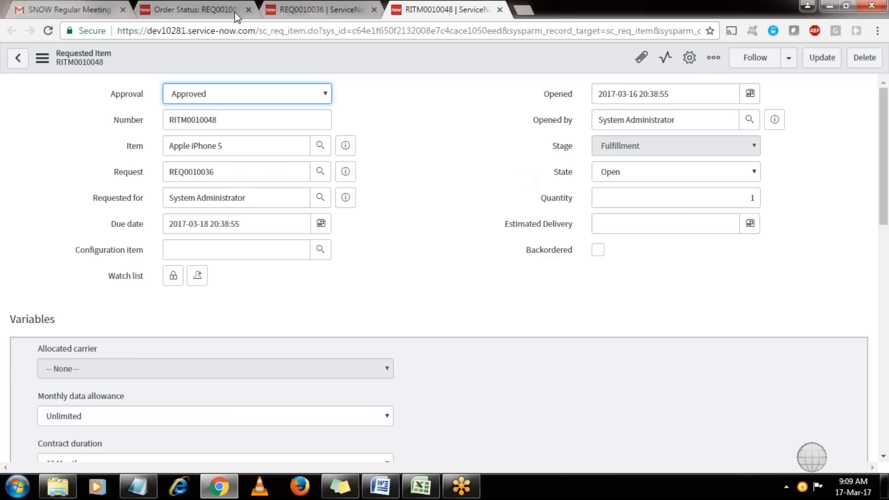
click(314, 9)
click(435, 9)
drag(233, 147, 161, 148)
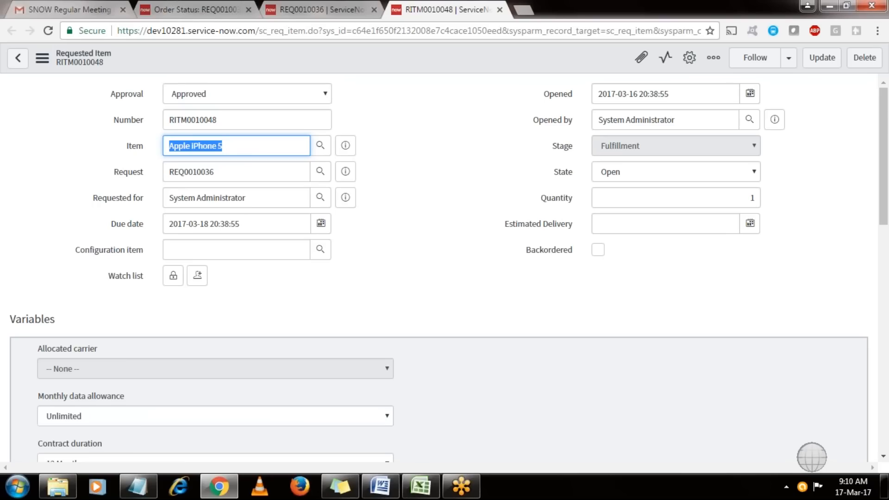
click(373, 165)
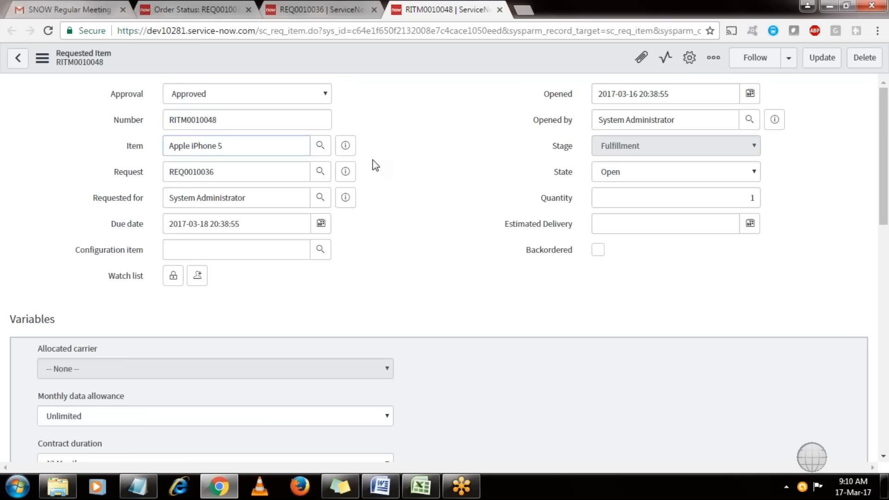
click(324, 8)
click(463, 186)
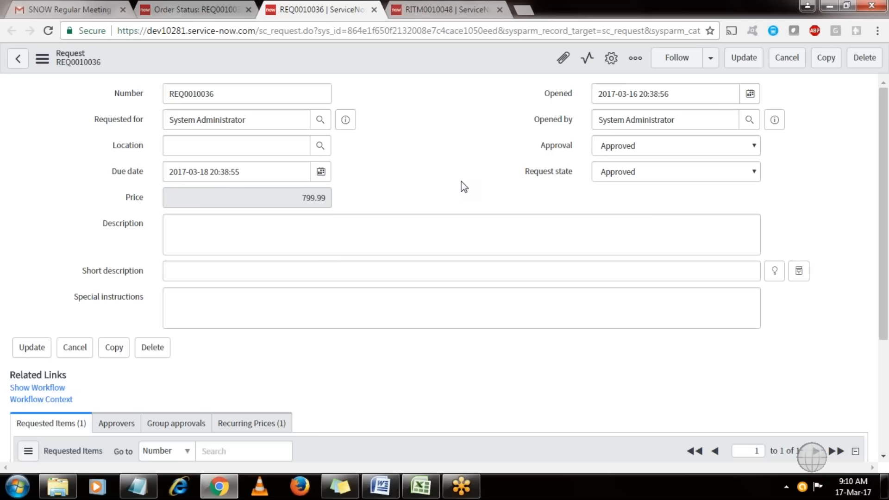
click(470, 9)
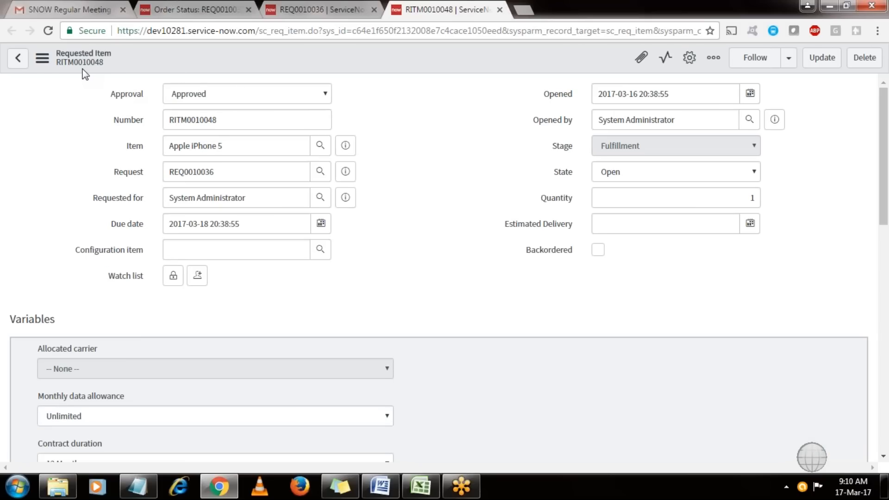
click(324, 7)
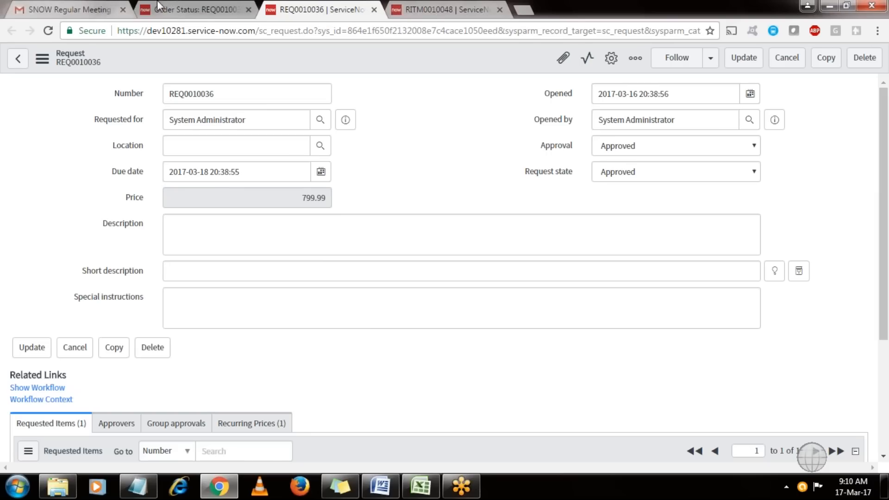
click(185, 8)
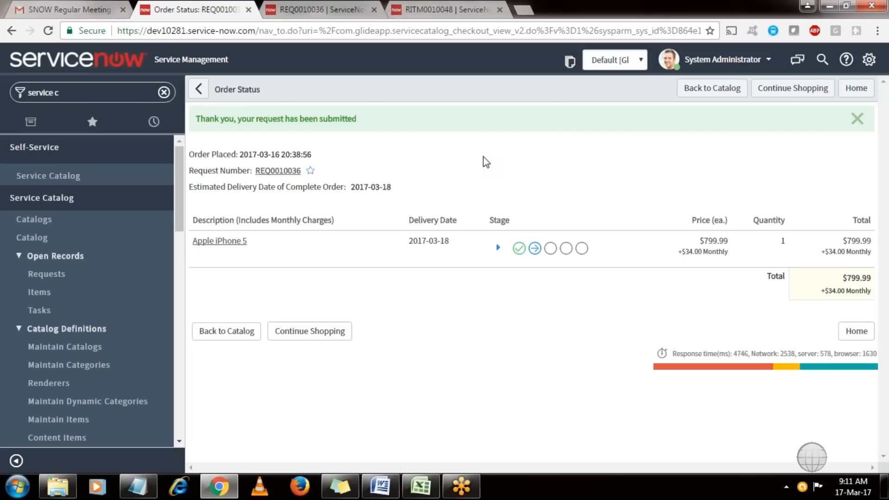
Add one Apple iPhone 5 ($799.99 + $30.00 Monthly) to the cart and continue shopping.
click(73, 178)
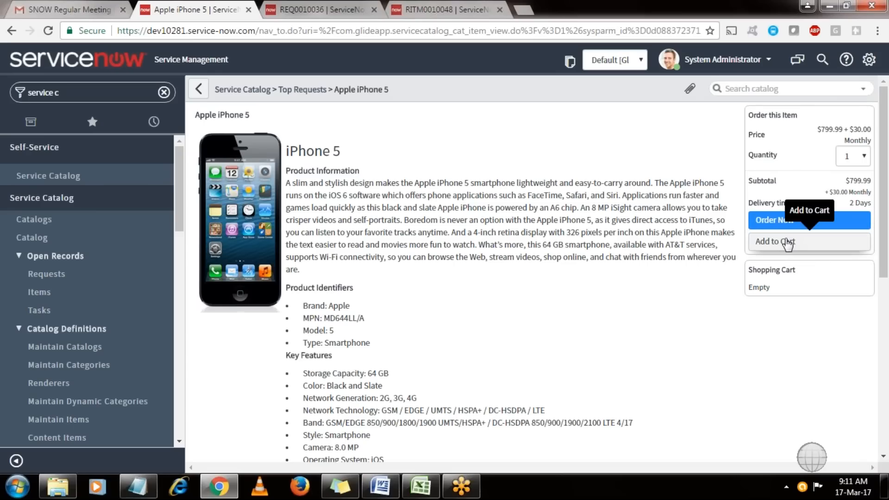
click(787, 244)
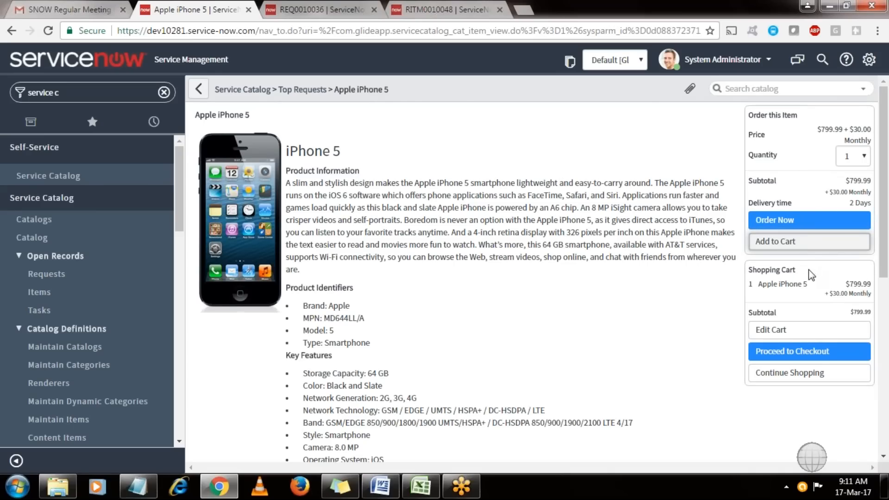
drag(808, 270, 751, 271)
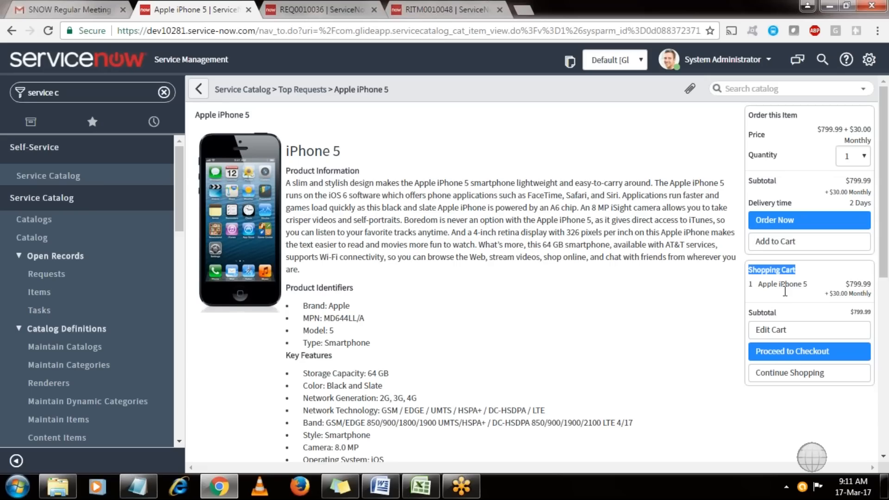
click(789, 376)
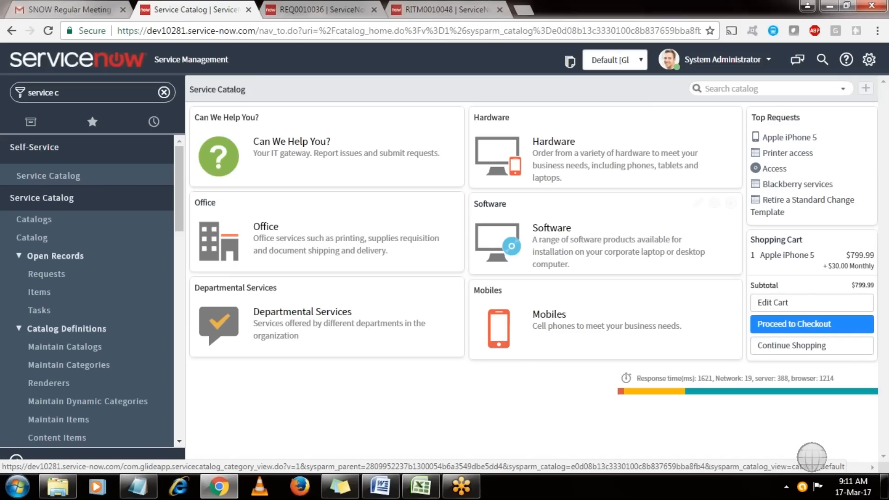
Add Printer access to the cart, check out, and open the new request REQ0010037.
click(787, 153)
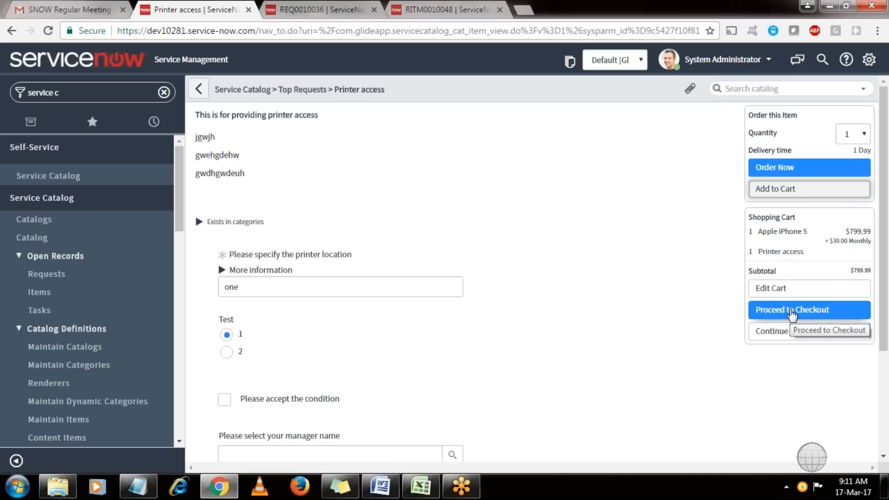
click(791, 311)
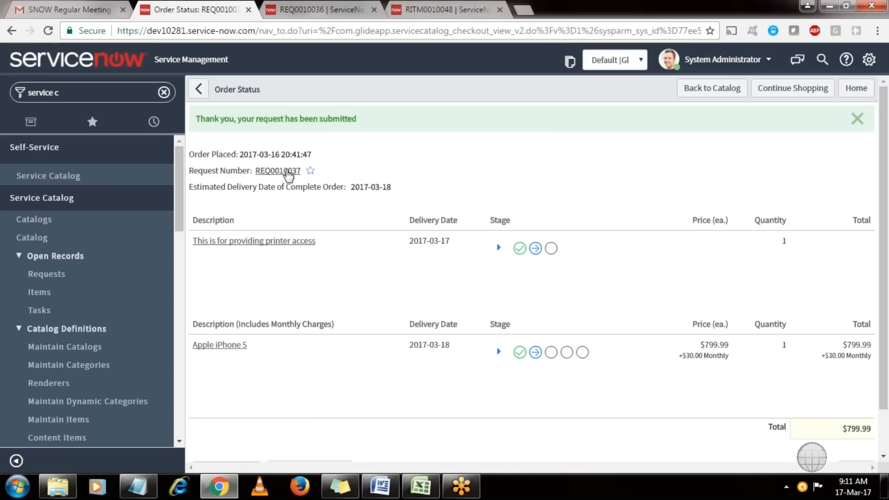
click(287, 172)
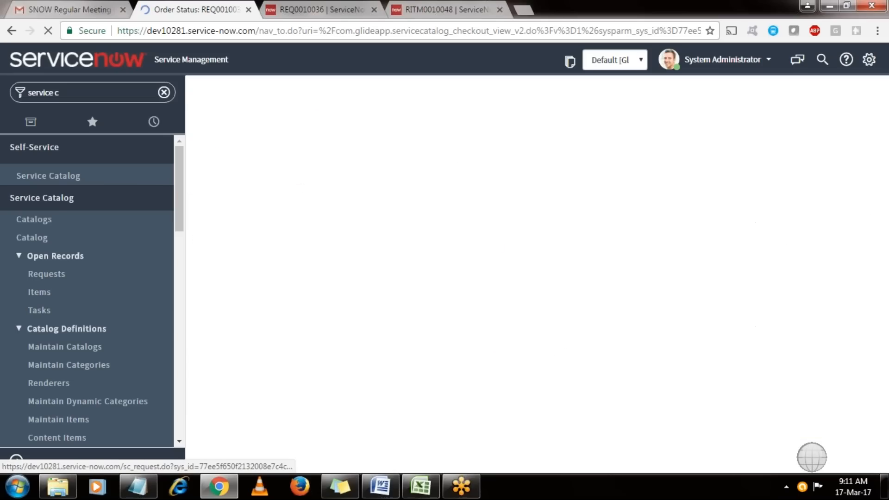
Review REQ0010037's two requested items, then go back to the RITM0010048 tab.
drag(875, 185, 887, 232)
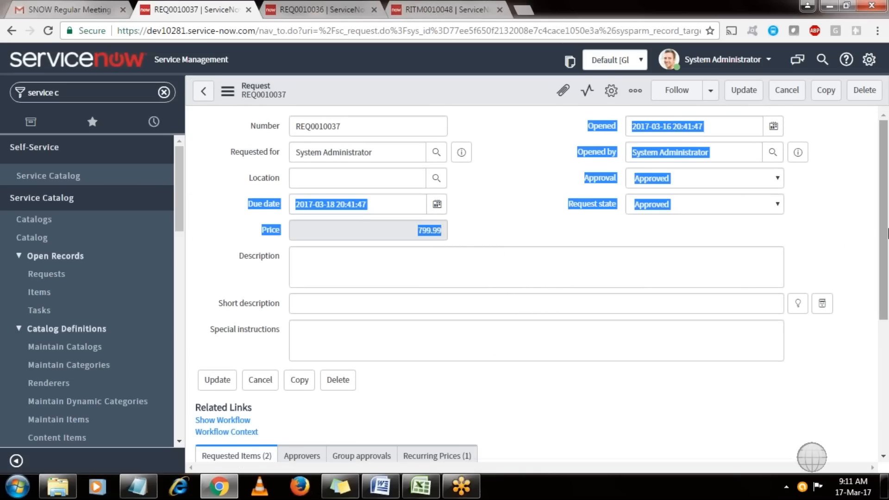
scroll(321, 336, down, 5)
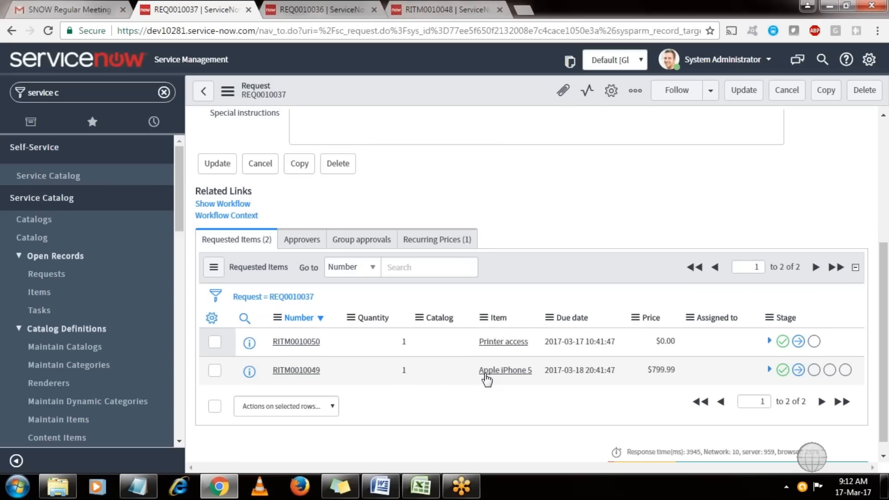
scroll(876, 280, up, 5)
drag(886, 266, 886, 399)
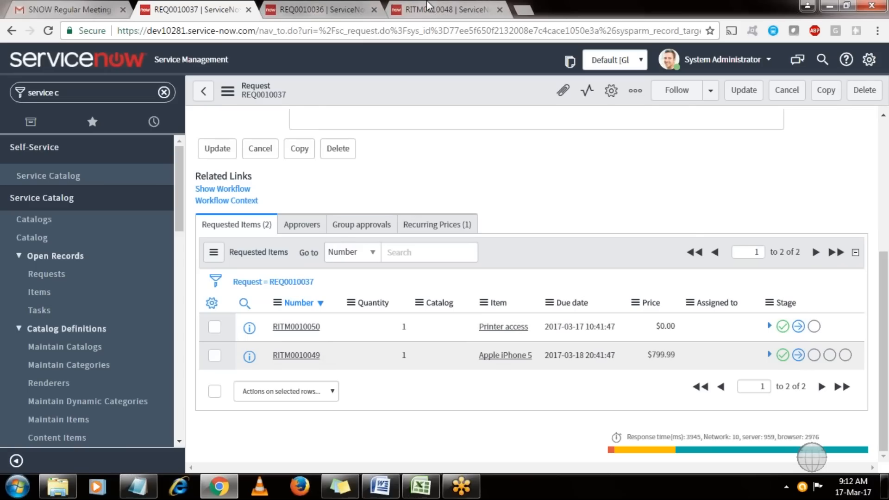
click(428, 6)
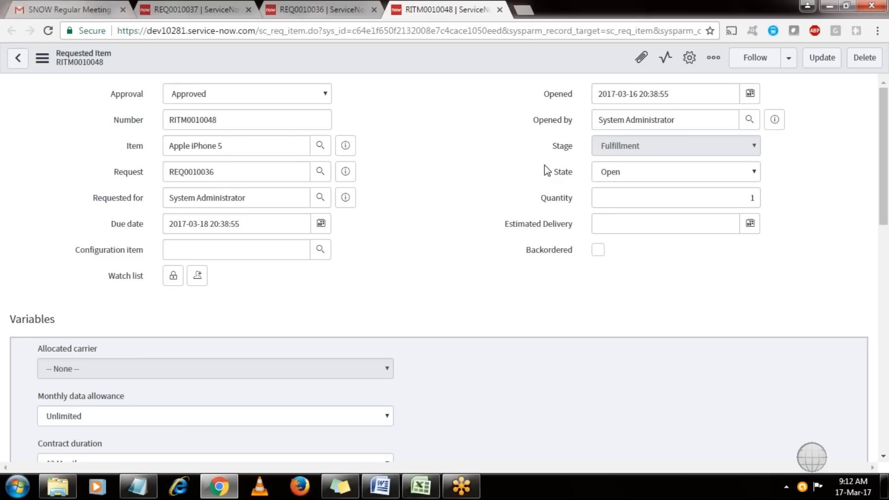
Scroll to RITM0010048's Catalog Tasks list and open TASK0010059.
scroll(887, 199, down, 1)
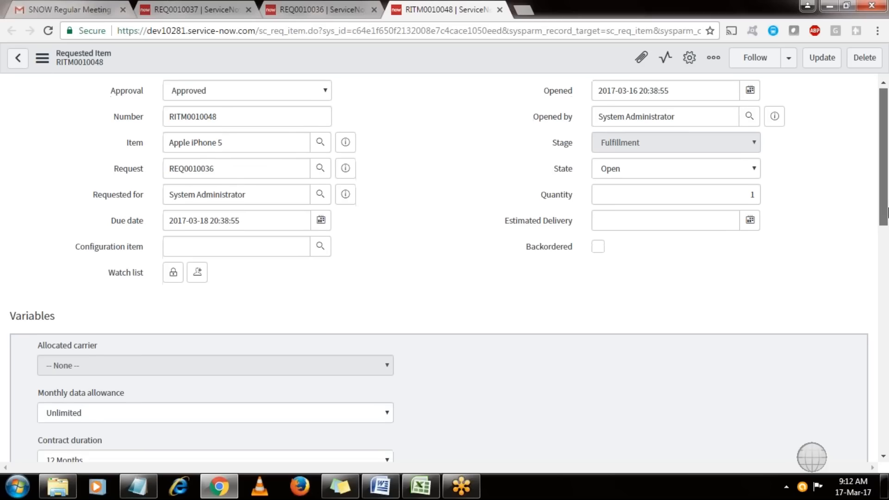
scroll(887, 213, down, 3)
scroll(888, 271, down, 3)
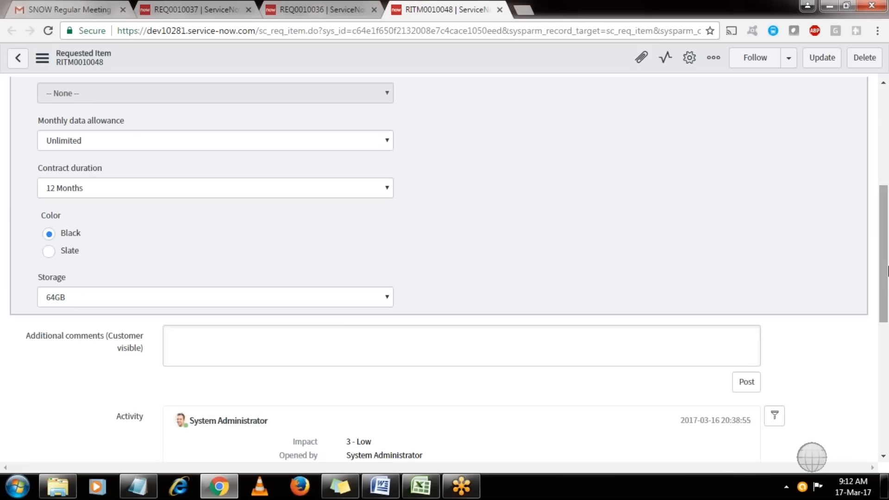
scroll(887, 376, down, 1)
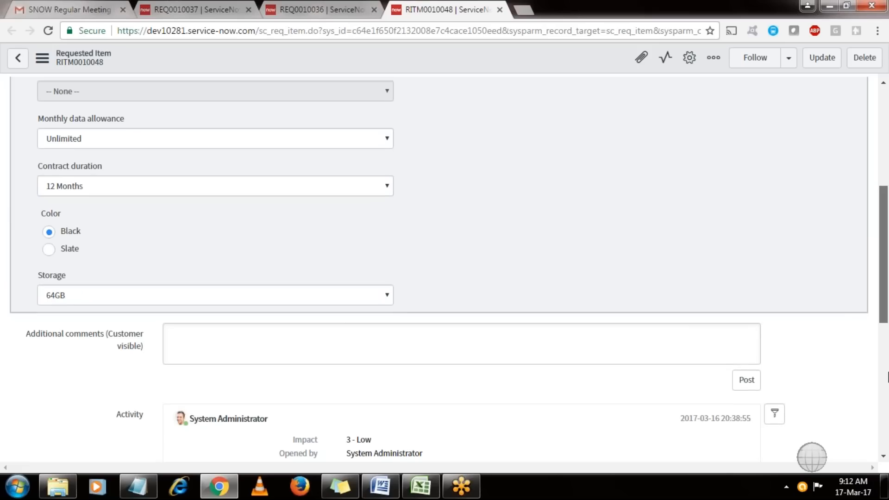
scroll(887, 376, down, 8)
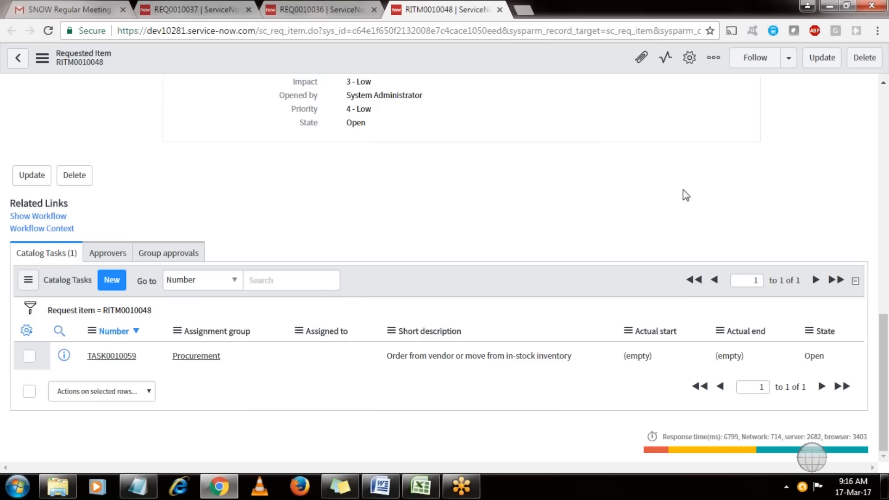
click(125, 357)
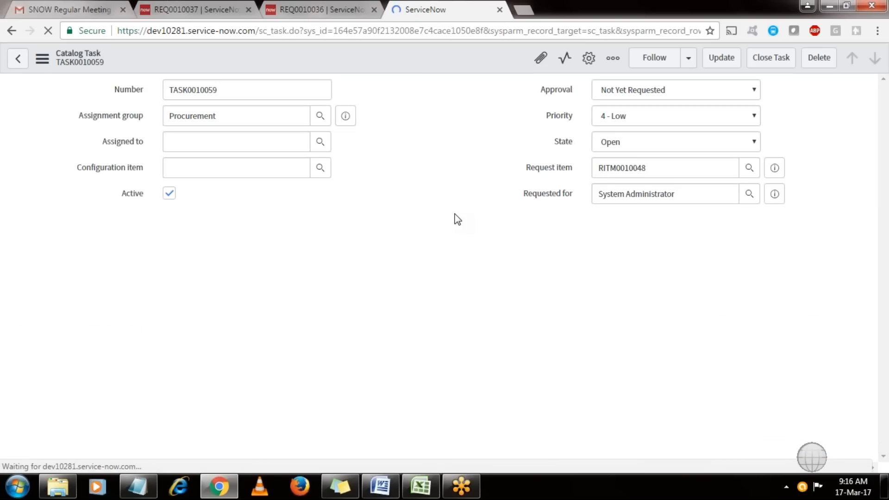
Review TASK0010059's Assignment group, its short description and the empty Assigned to field.
click(236, 122)
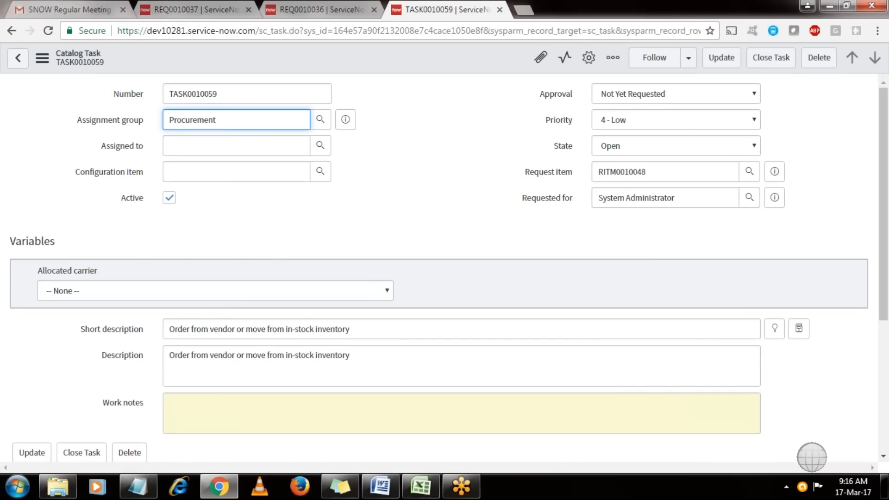
click(370, 332)
triple_click(311, 333)
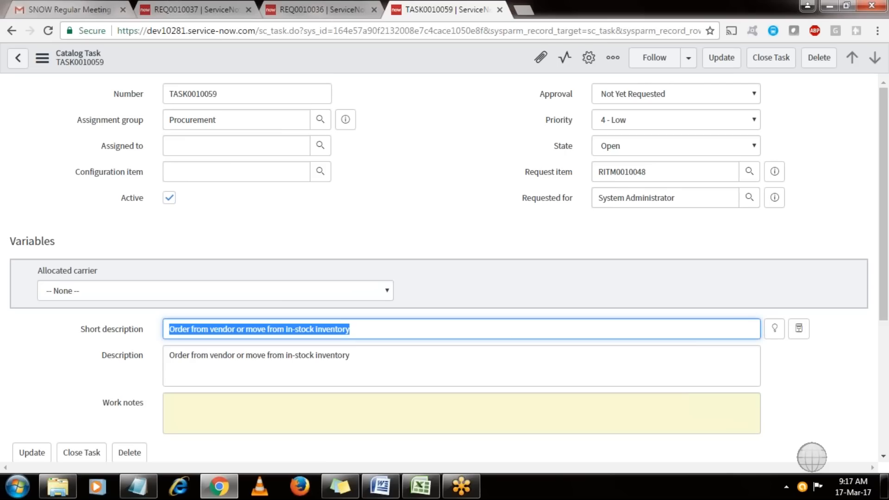
click(429, 243)
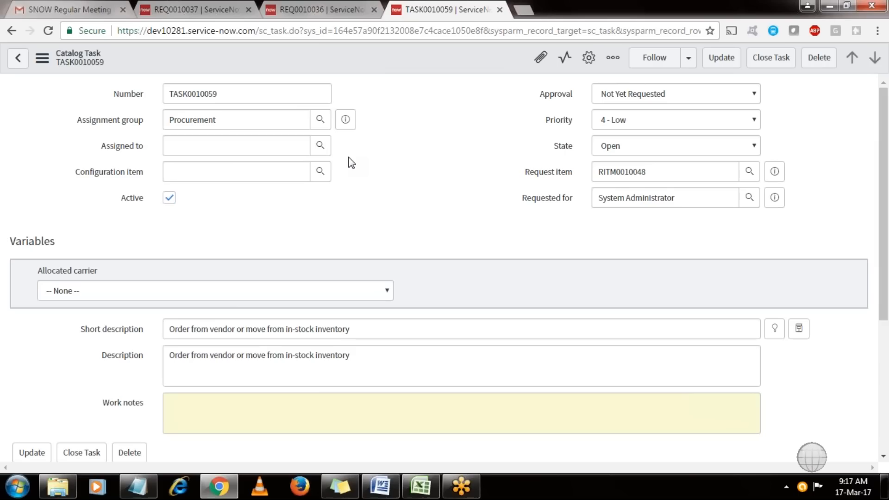
click(232, 148)
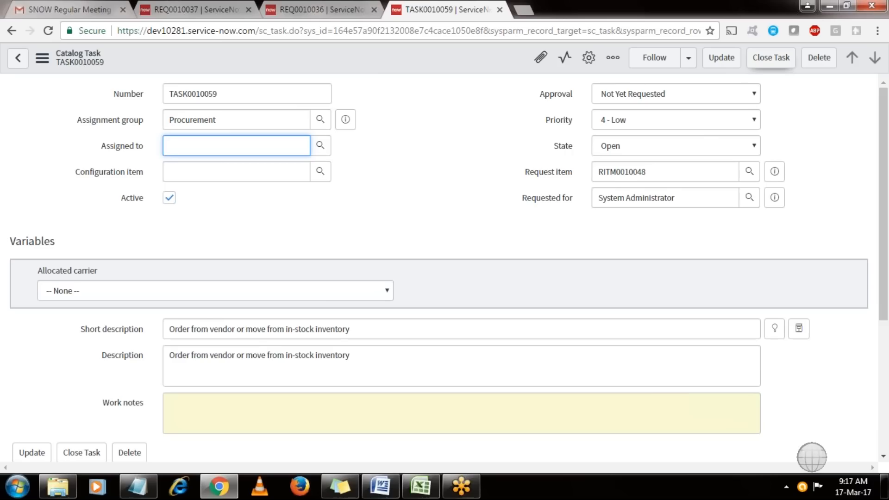
Close task TASK0010059 and return to its form.
click(771, 58)
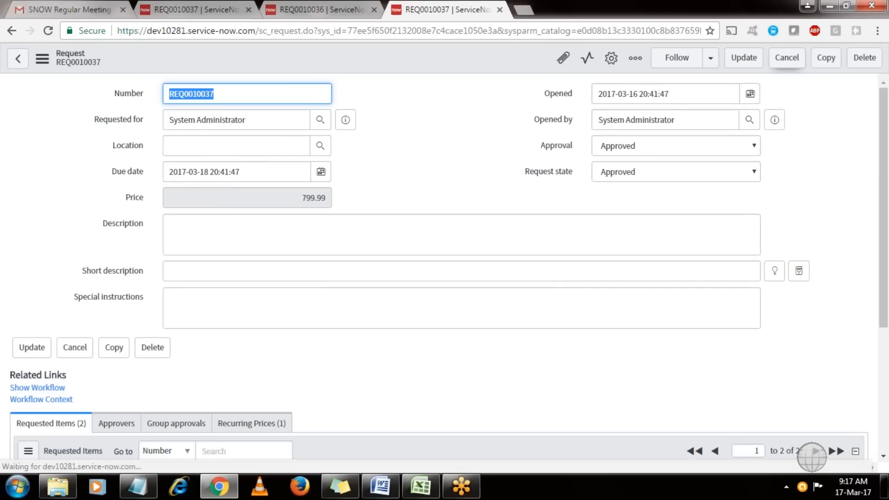
drag(887, 290, 887, 417)
click(11, 31)
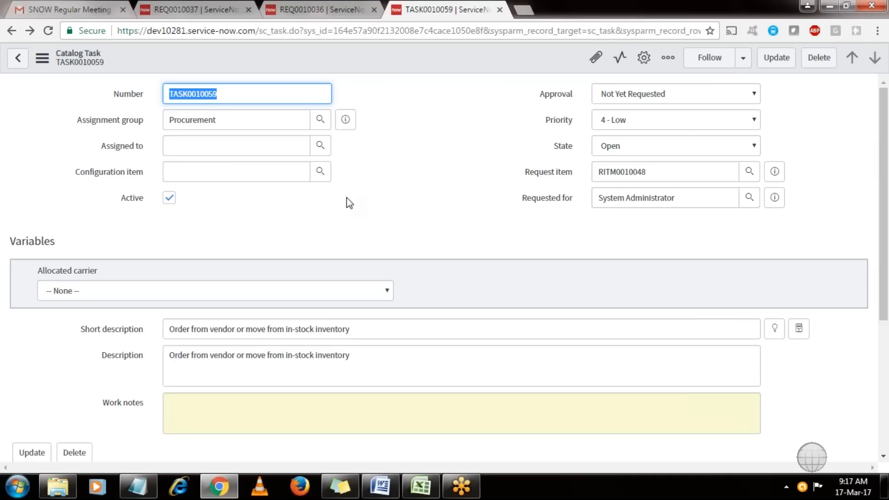
Reload TASK0010059 to confirm it is Closed Complete, then open parent requested item RITM0010048.
right_click(446, 65)
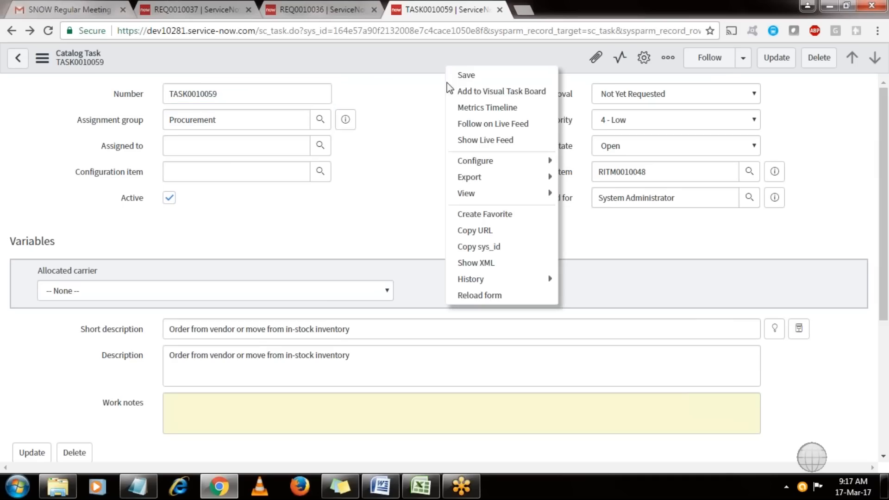
click(467, 296)
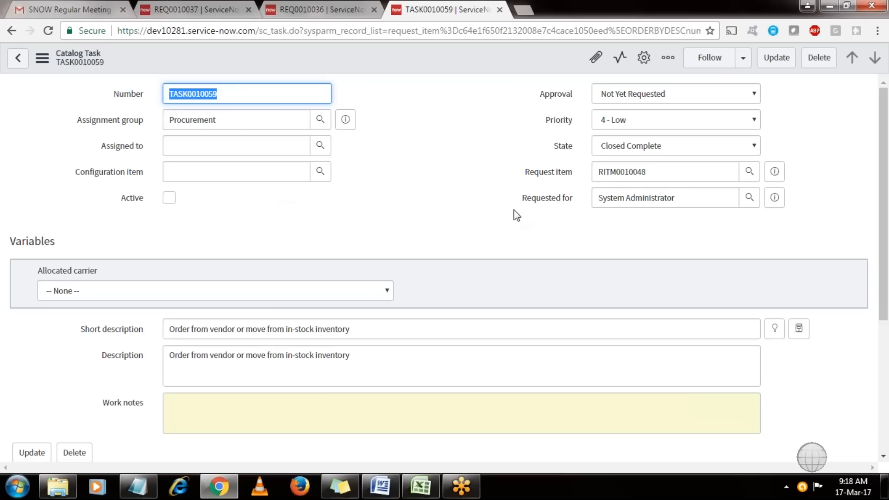
click(412, 188)
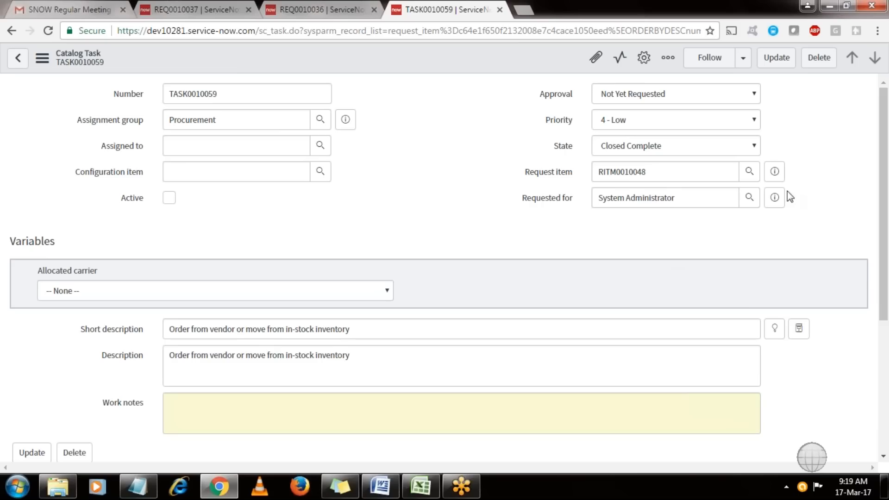
click(775, 172)
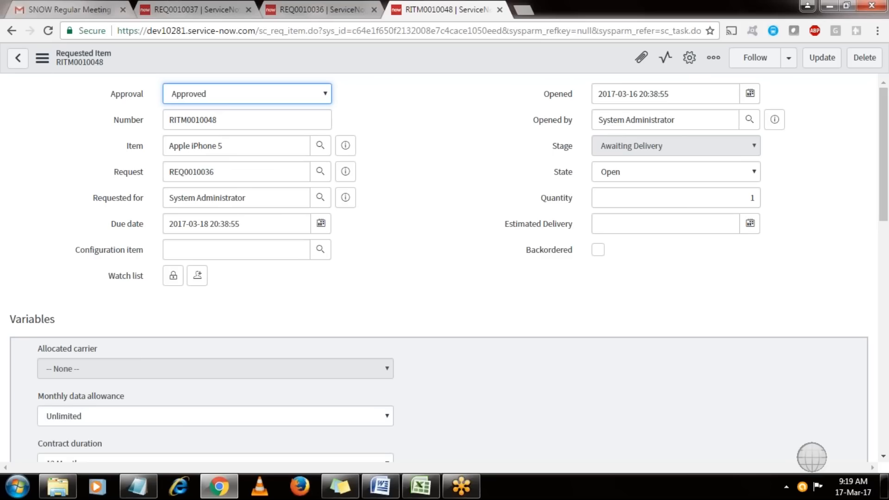
Open Receive Item task TASK0010061 from RITM0010048's Catalog Tasks list and close it.
scroll(887, 278, down, 1)
scroll(887, 303, down, 6)
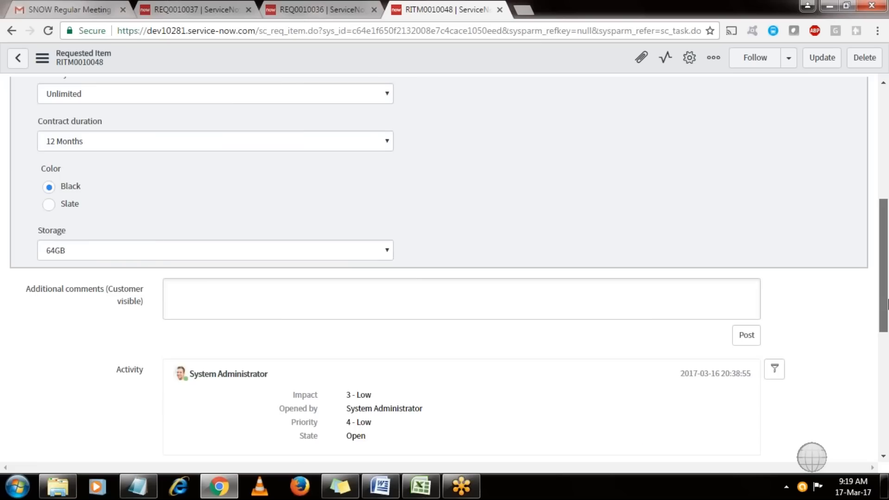
scroll(887, 303, down, 6)
click(117, 327)
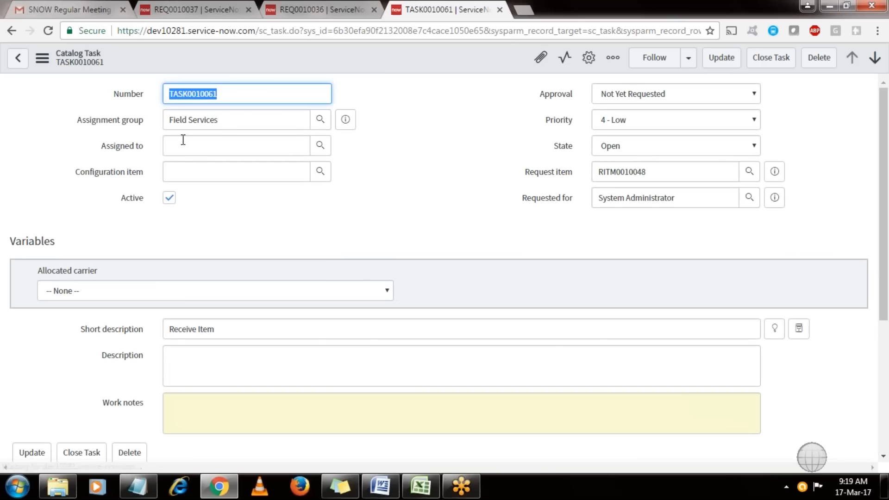
click(768, 60)
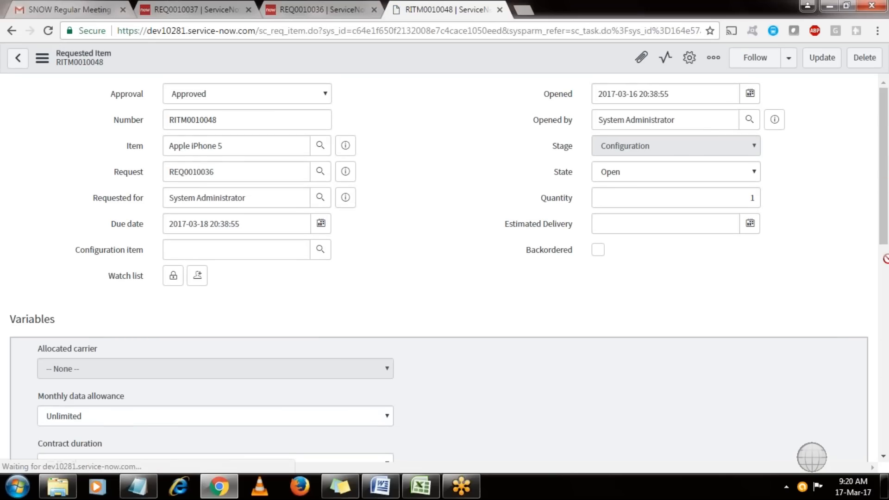
scroll(886, 259, down, 7)
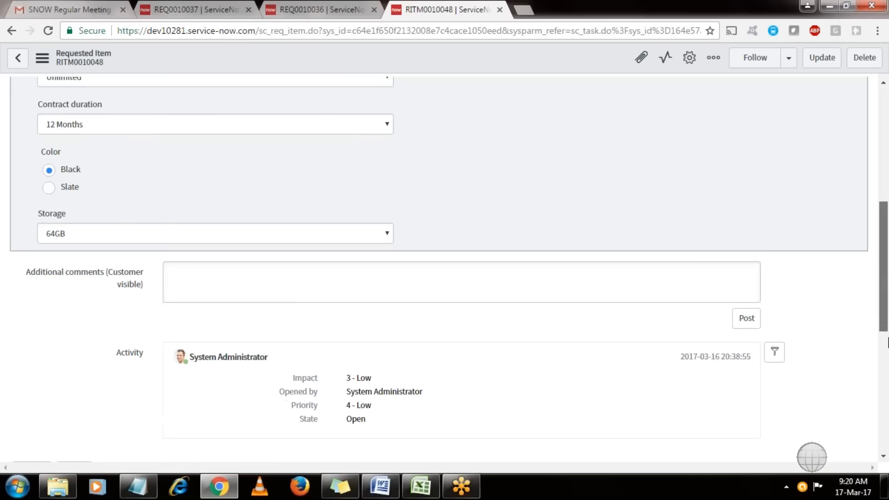
scroll(887, 343, down, 10)
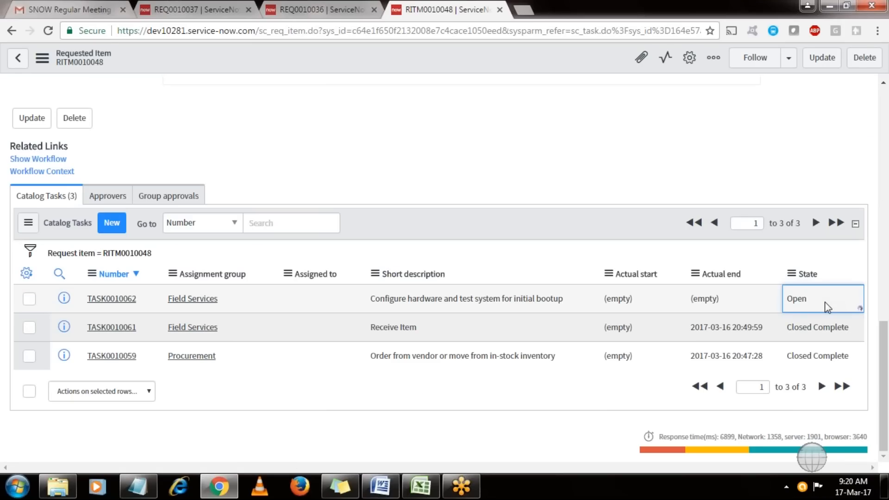
Set TASK0010062's list State to Closed Complete and reload the requested item form.
double_click(859, 308)
click(789, 305)
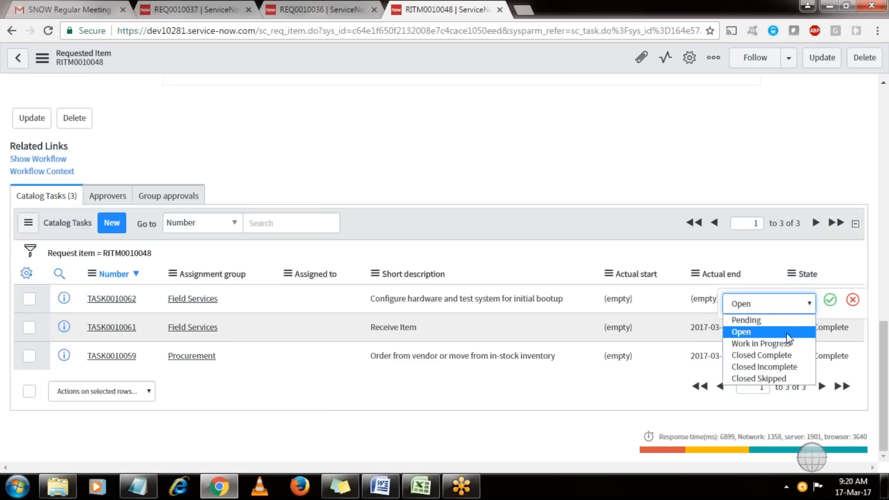
click(783, 345)
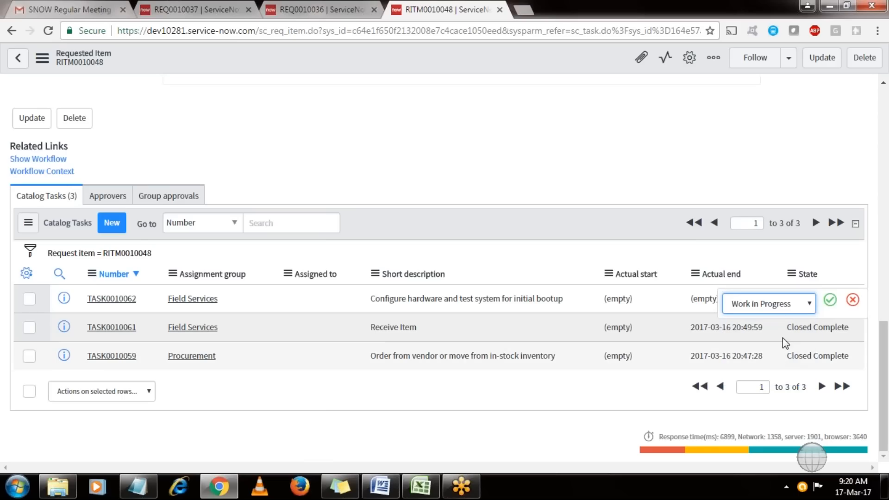
click(790, 308)
click(777, 356)
click(830, 300)
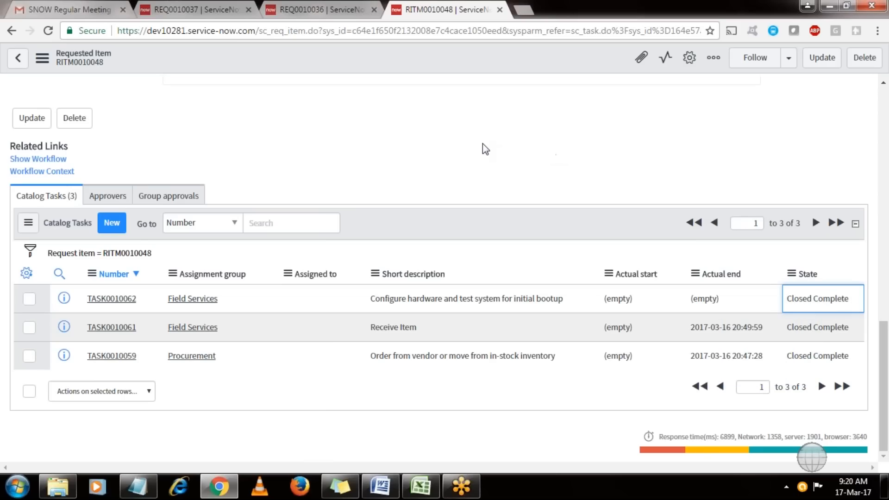
right_click(405, 62)
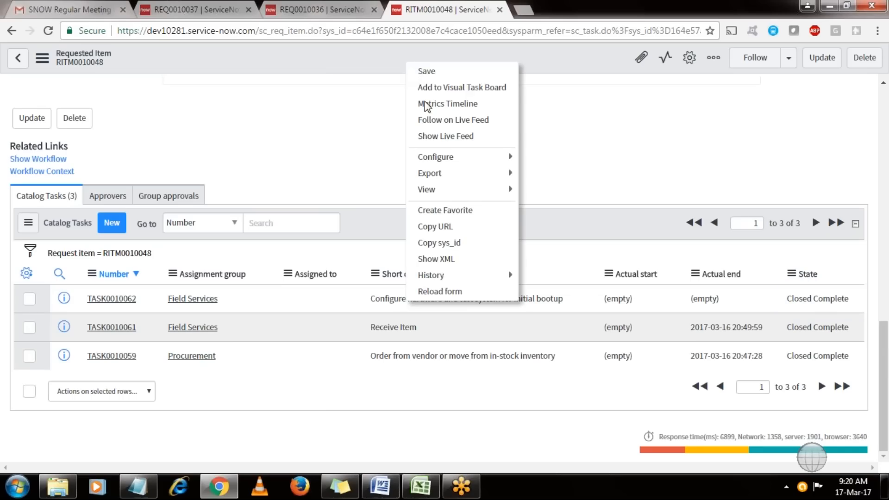
click(441, 345)
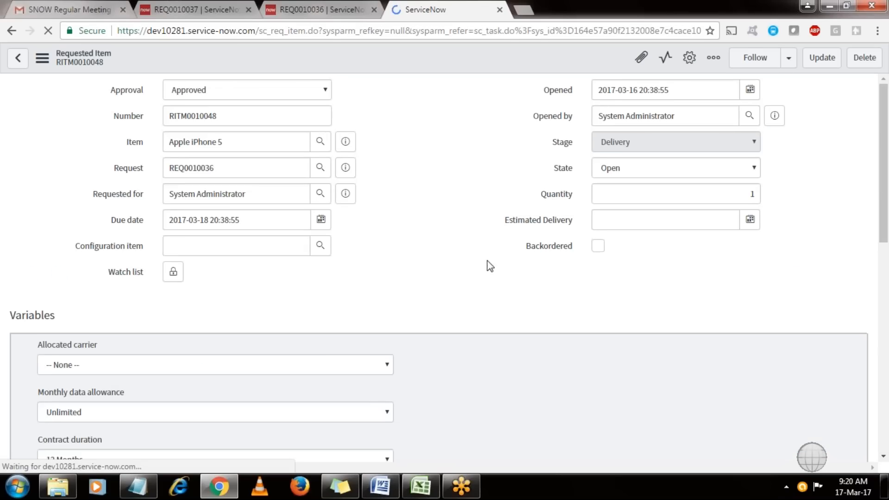
Set Deliver to Customer task TASK0010063's State to Closed Complete in the list.
scroll(871, 136, down, 5)
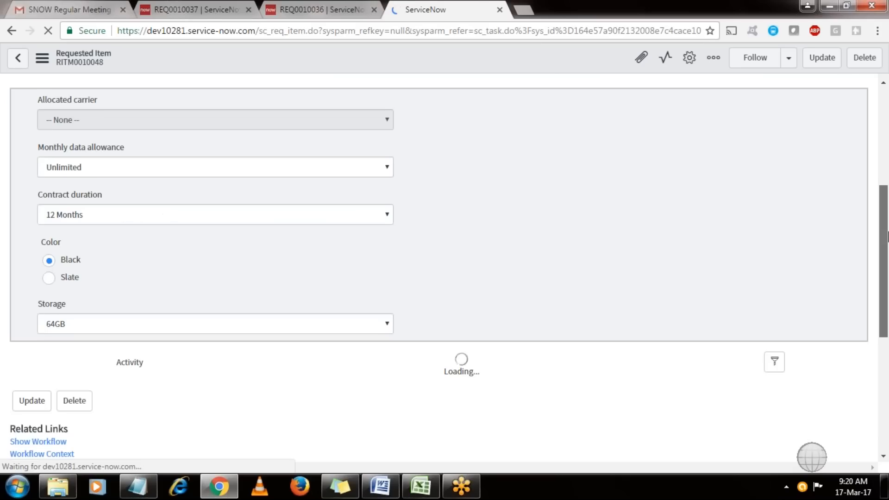
scroll(824, 278, down, 10)
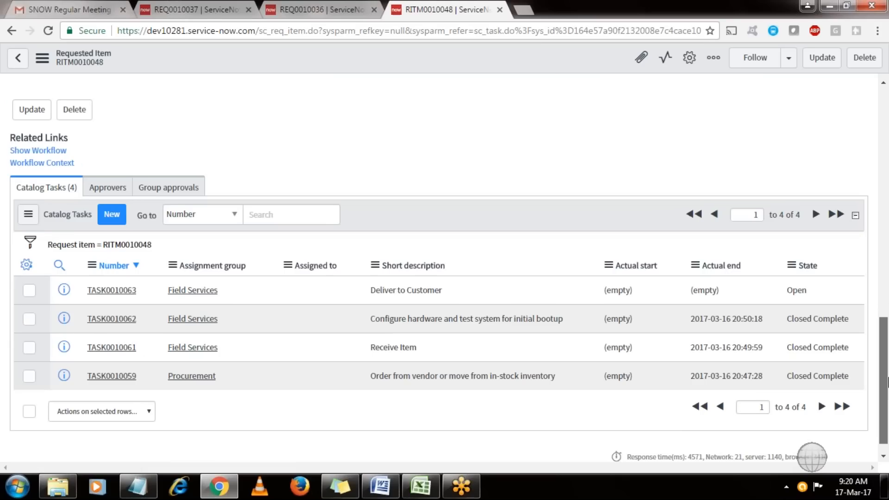
click(823, 277)
double_click(816, 266)
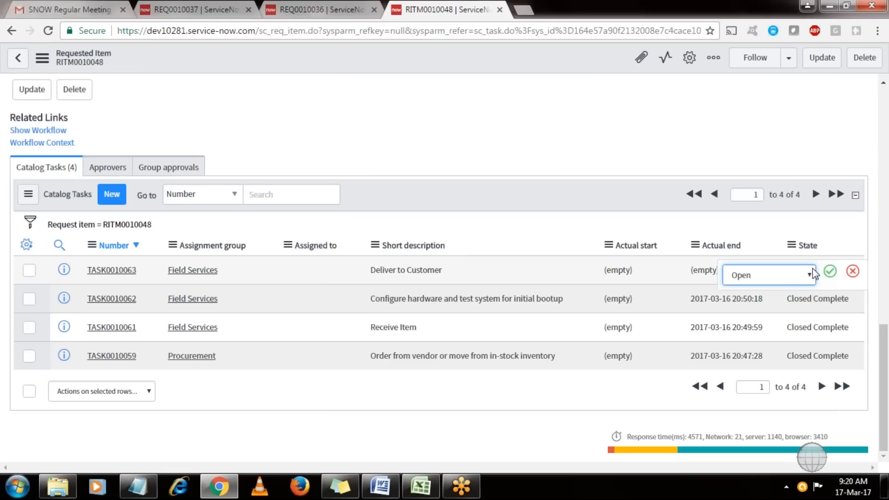
click(797, 277)
click(793, 327)
click(830, 271)
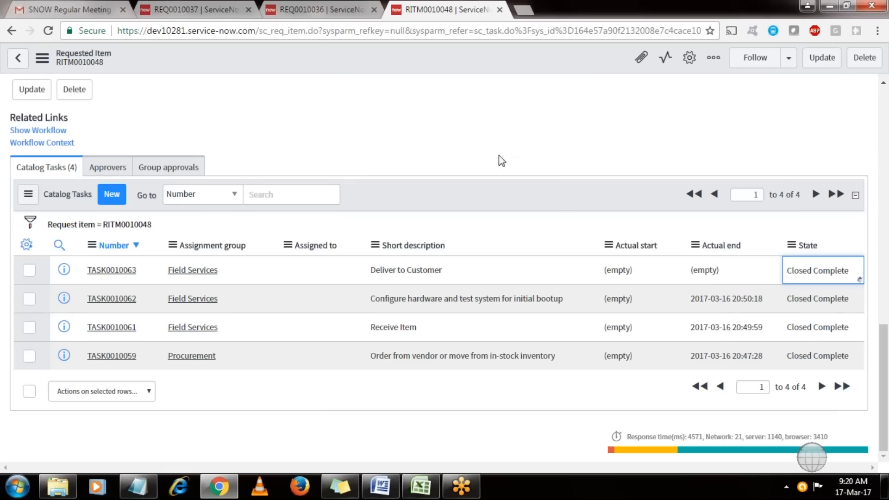
right_click(457, 66)
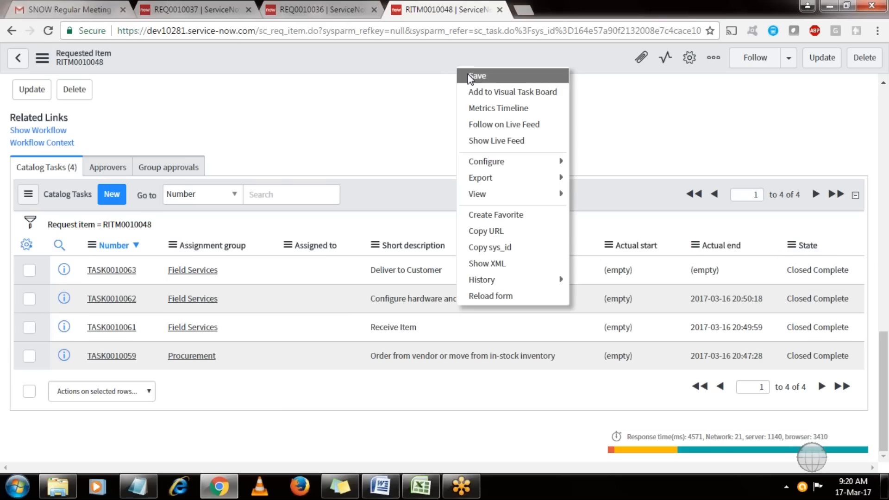
Save RITM0010048 so it reads Stage Completed and State Closed Complete.
click(476, 76)
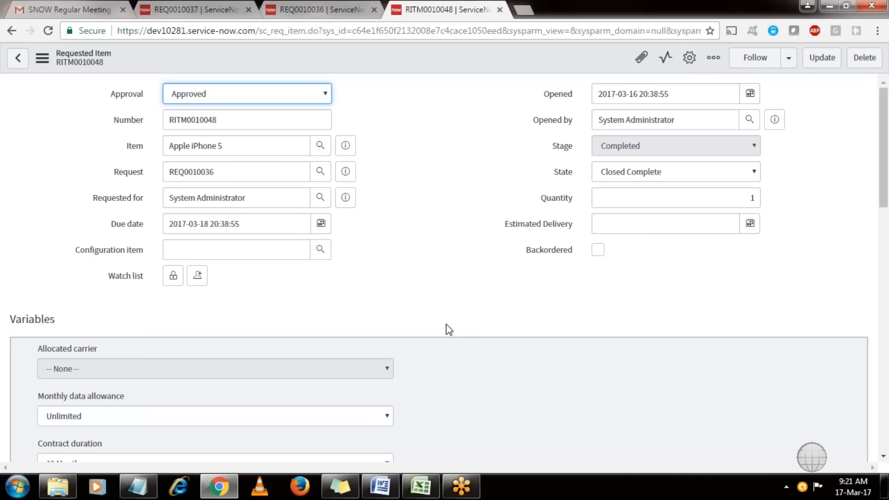
Close the RITM0010048 and REQ0010036 pages and filter the navigator to 'users'.
click(499, 10)
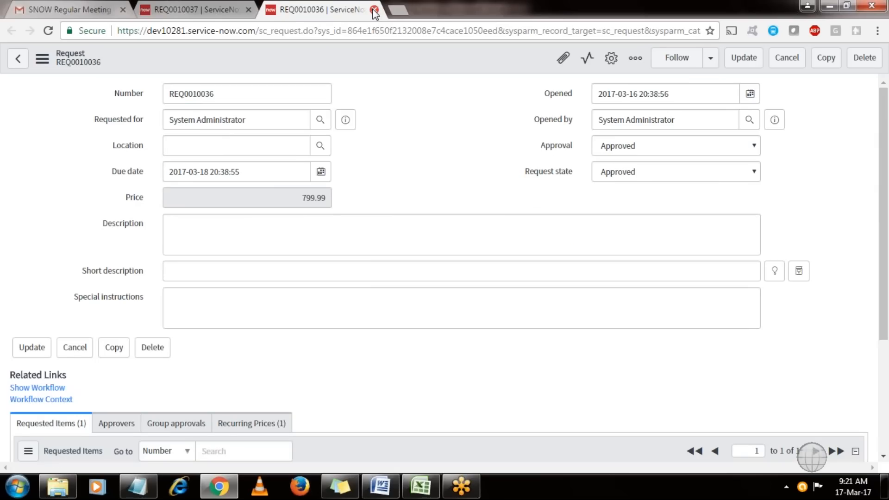
click(374, 10)
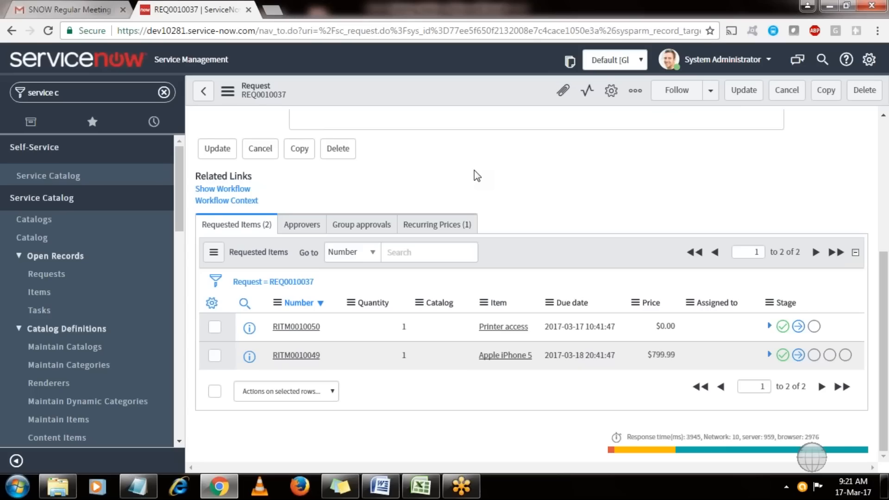
triple_click(118, 99)
text(user)
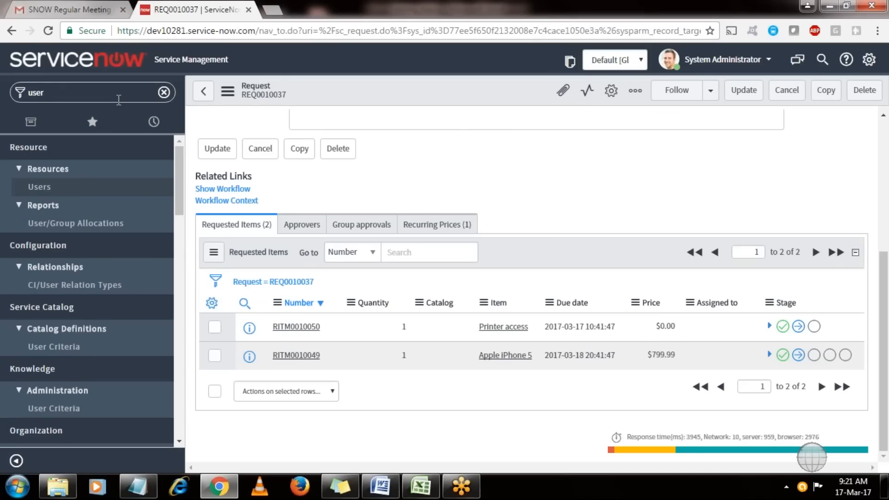
text(s)
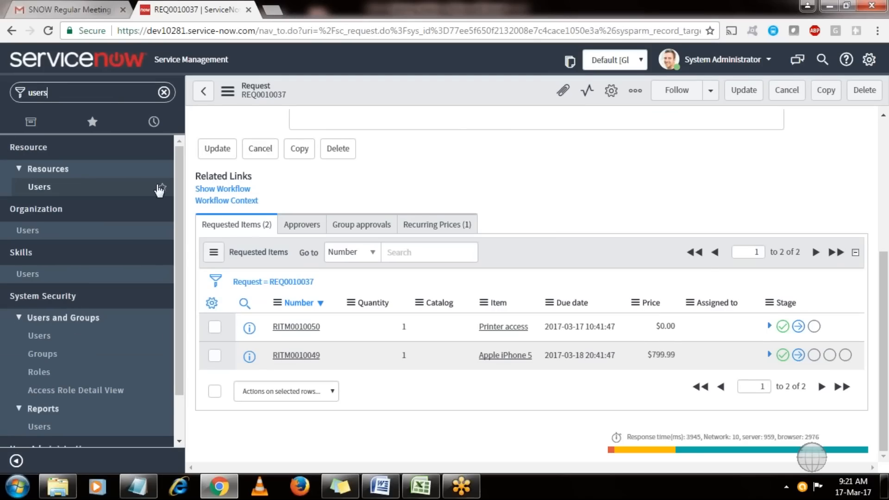
drag(180, 232, 181, 277)
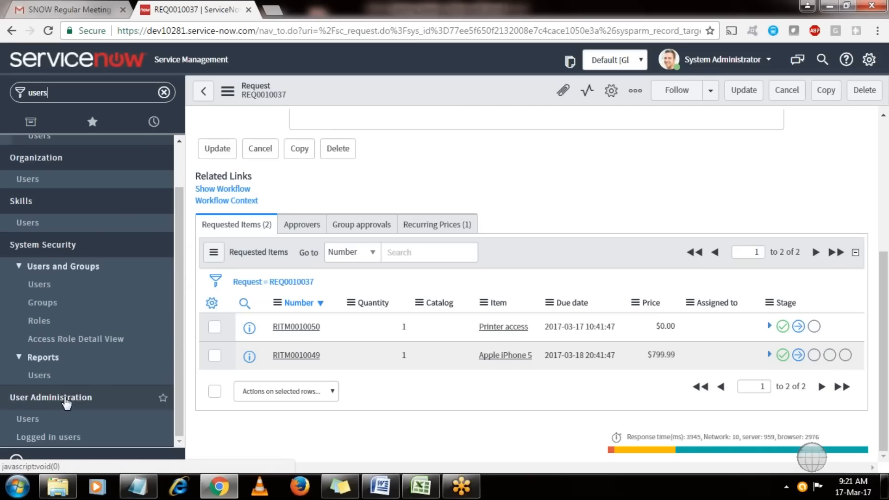
Select all ten users on the first Users list page and delete them.
click(34, 422)
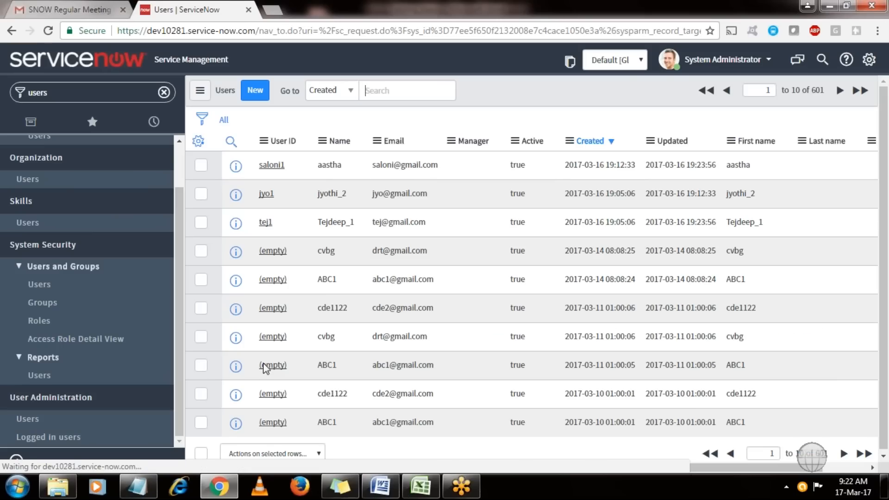
click(200, 453)
click(252, 456)
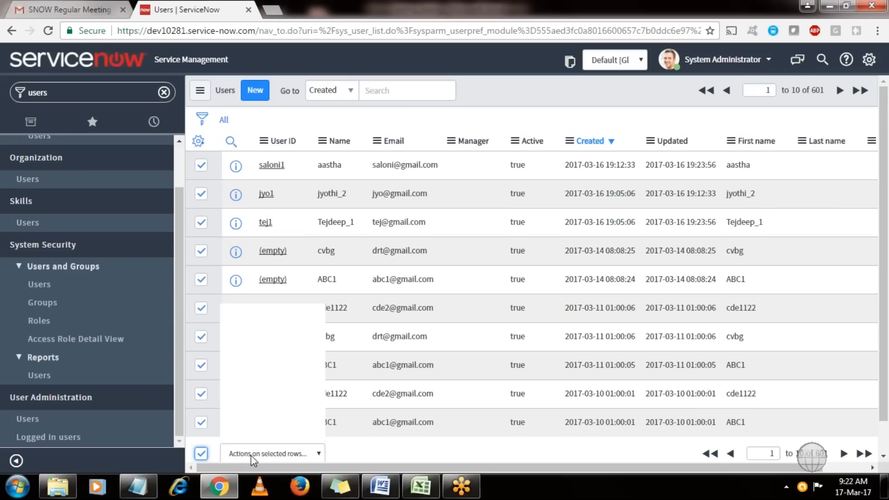
click(439, 265)
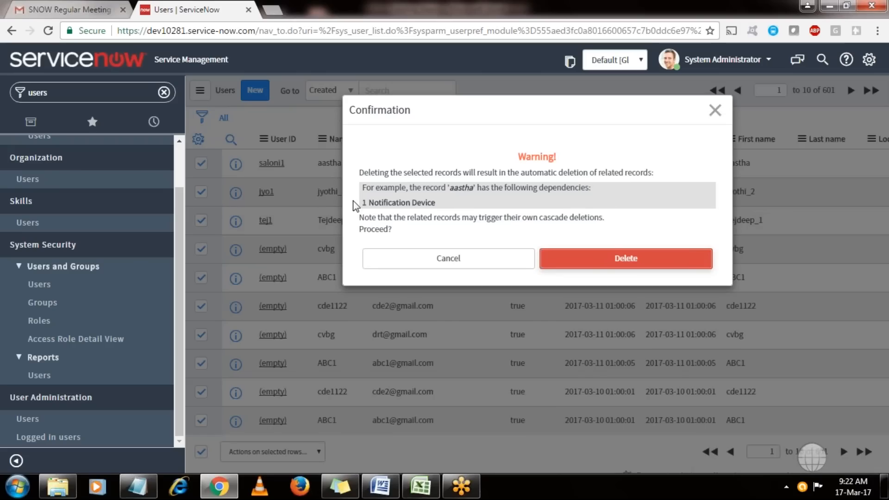
click(605, 261)
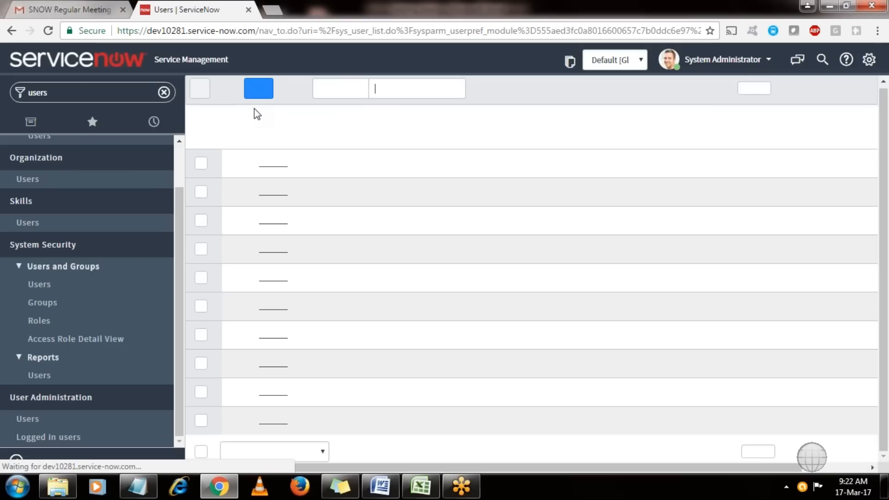
click(255, 94)
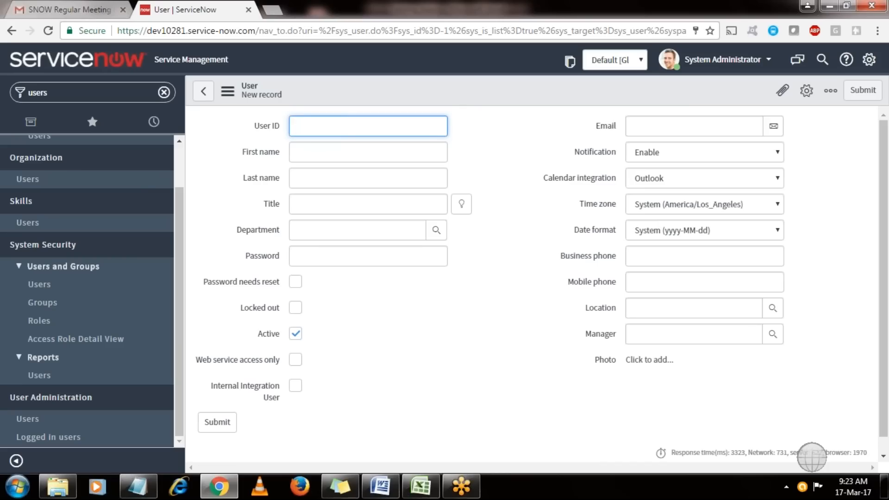
Enter User ID 'bader', First name 'bader' and Last name 'test'.
text(bader)
key(Tab)
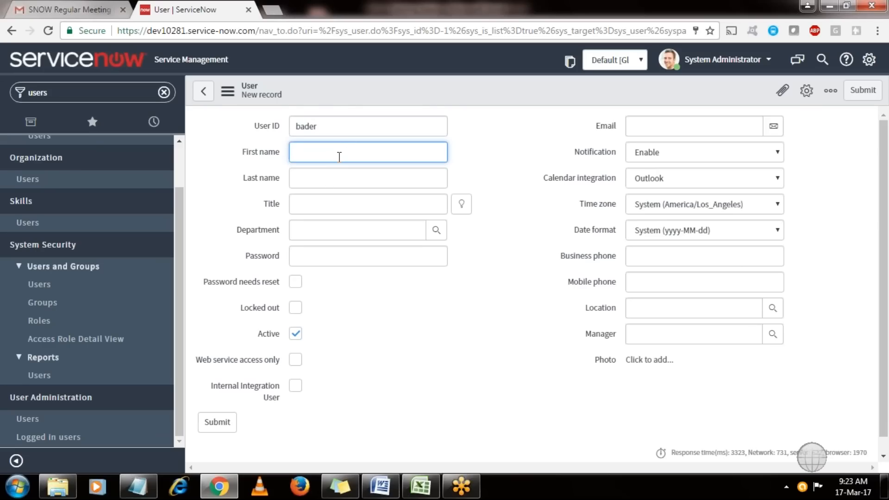
click(325, 178)
click(332, 152)
text(bader)
click(323, 176)
text(test)
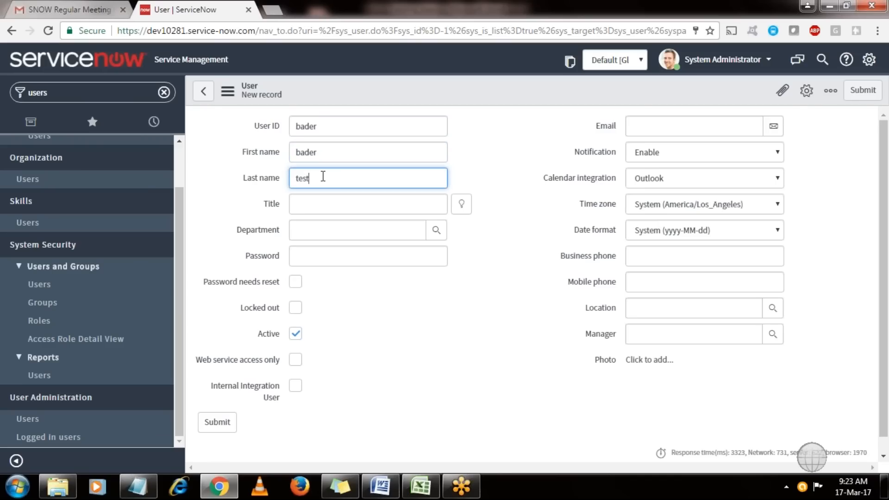
click(504, 165)
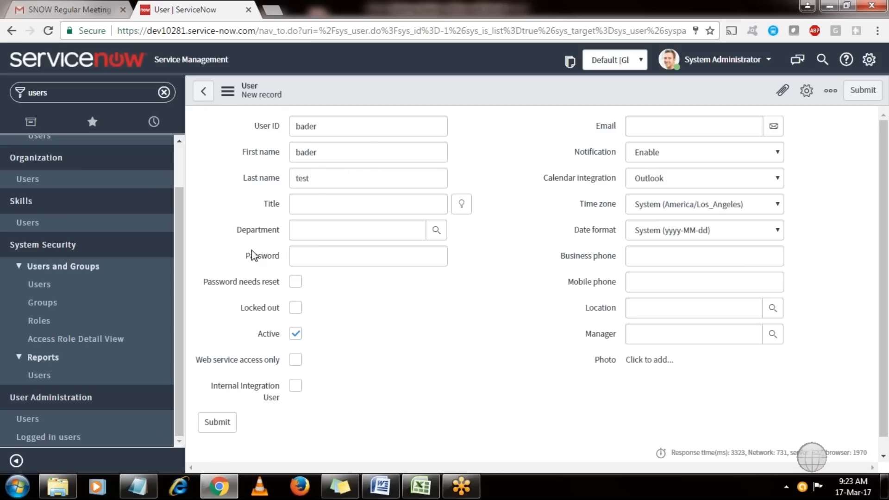
drag(236, 234, 278, 275)
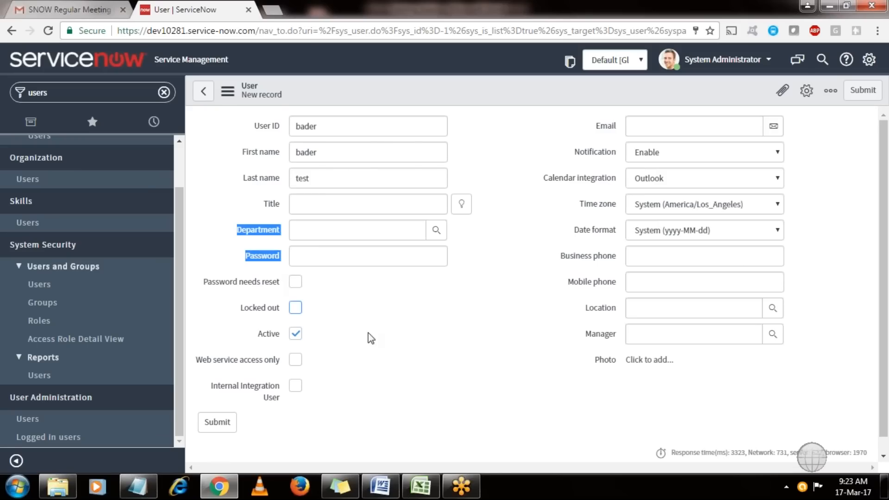
click(371, 375)
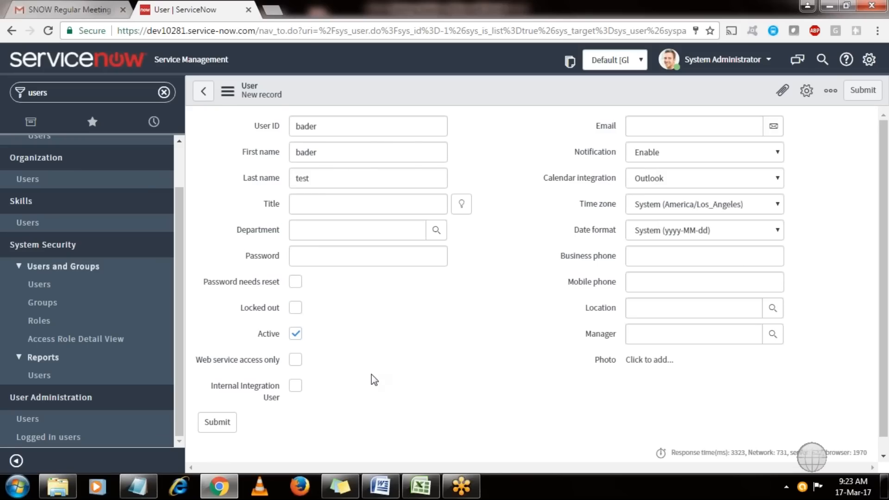
Enter a password, leave Password needs reset unticked, and save the new user.
click(300, 259)
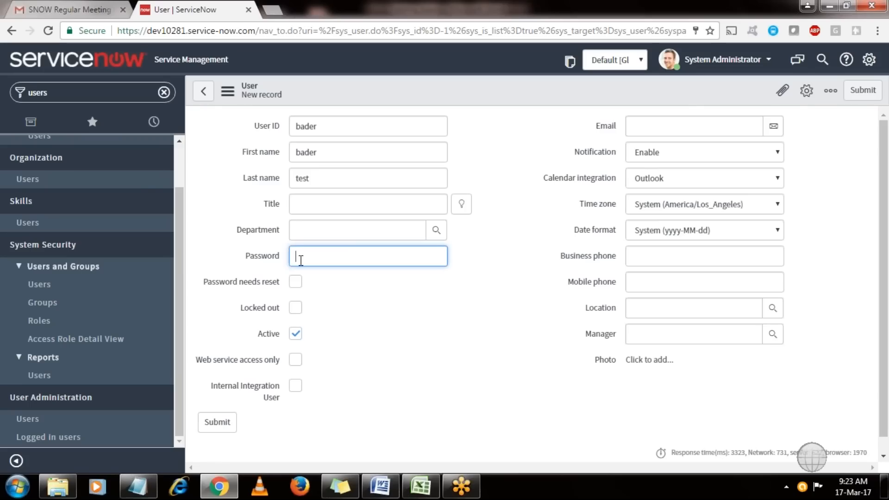
text(••••)
click(296, 283)
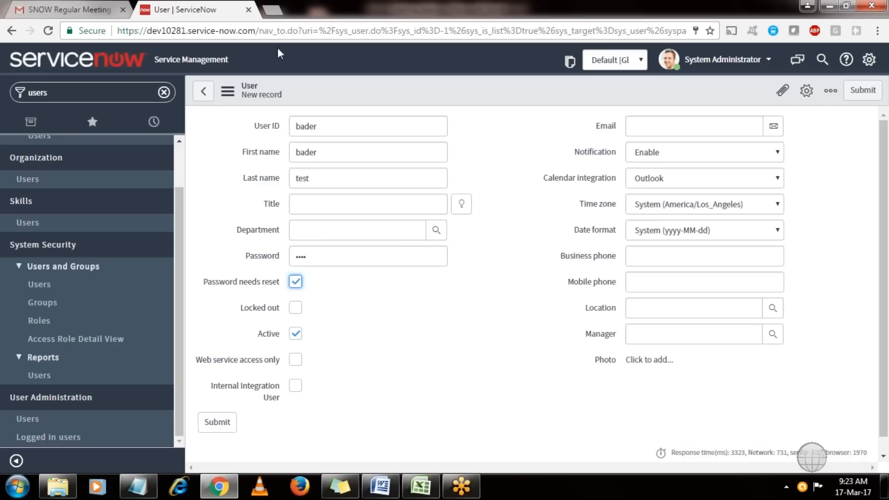
drag(329, 129, 295, 126)
double_click(307, 255)
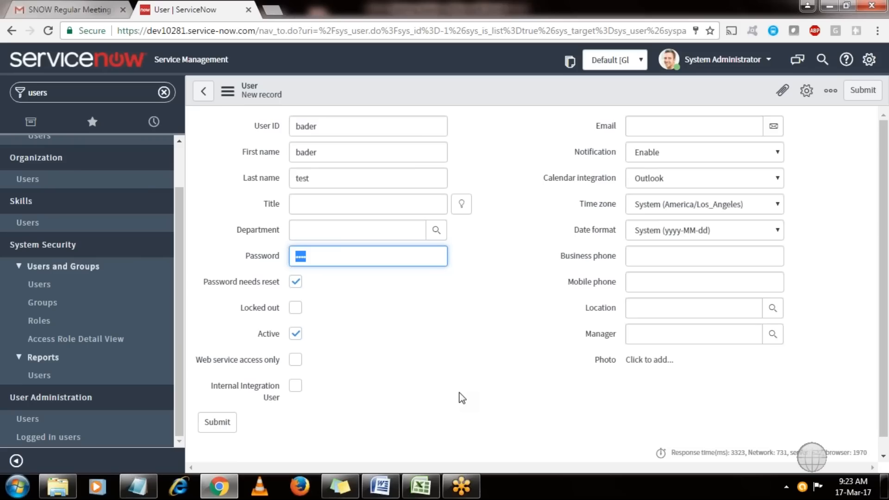
click(300, 288)
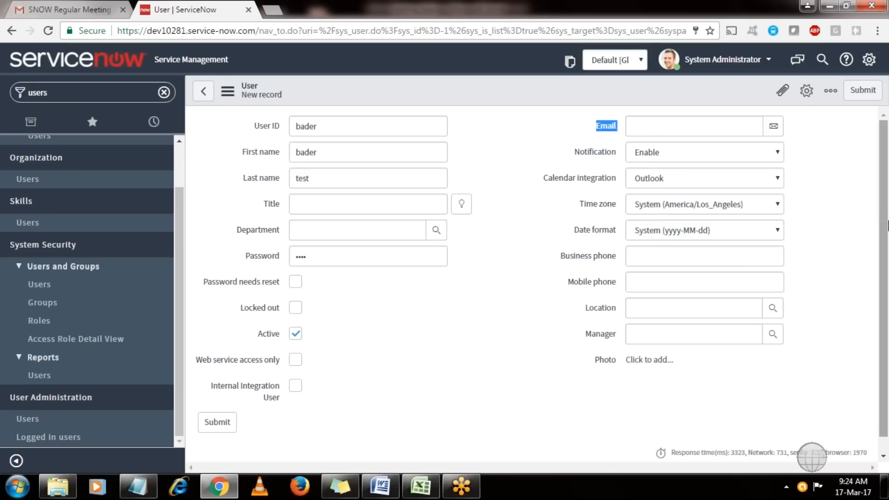
scroll(886, 398, down, 1)
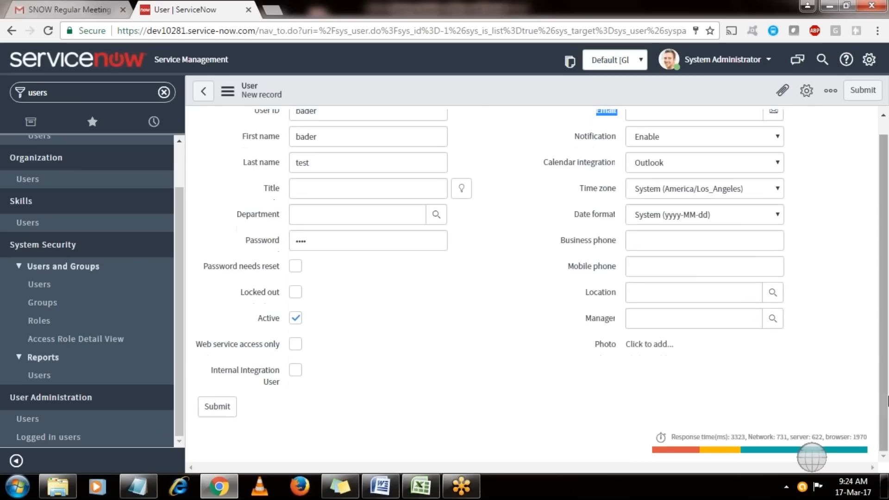
right_click(469, 94)
click(474, 100)
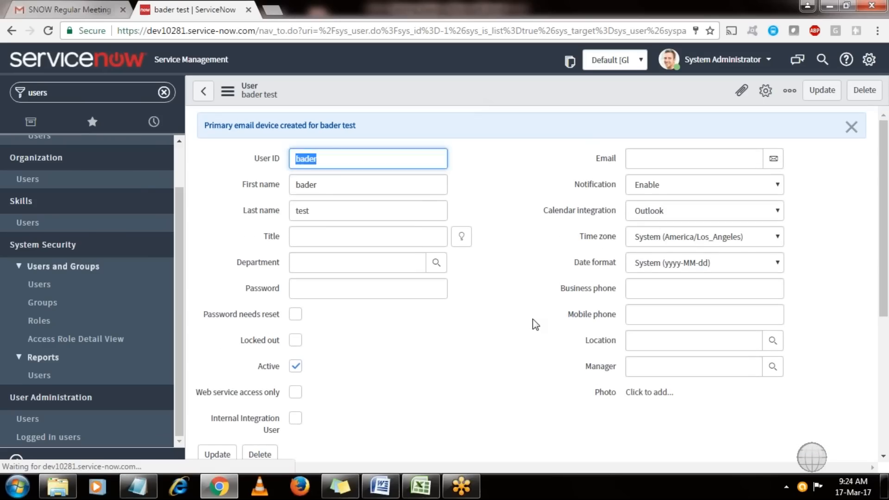
Tick the Locked out checkbox on the new user's record.
click(533, 320)
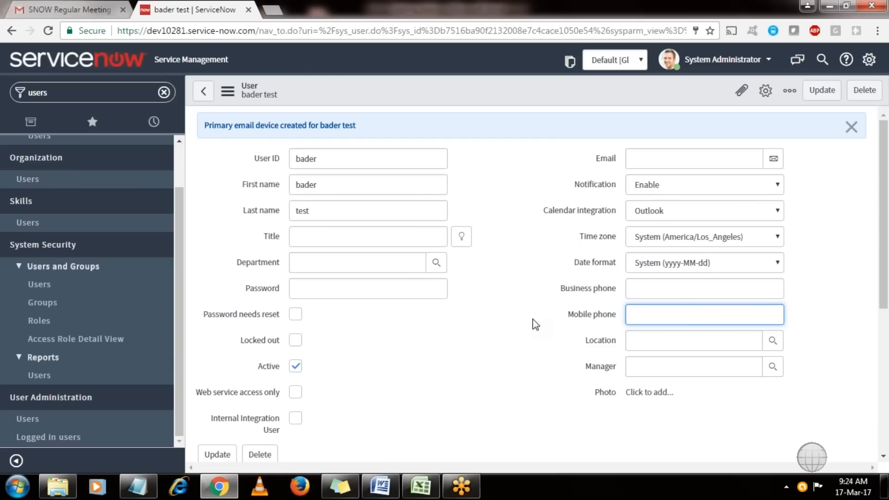
click(297, 344)
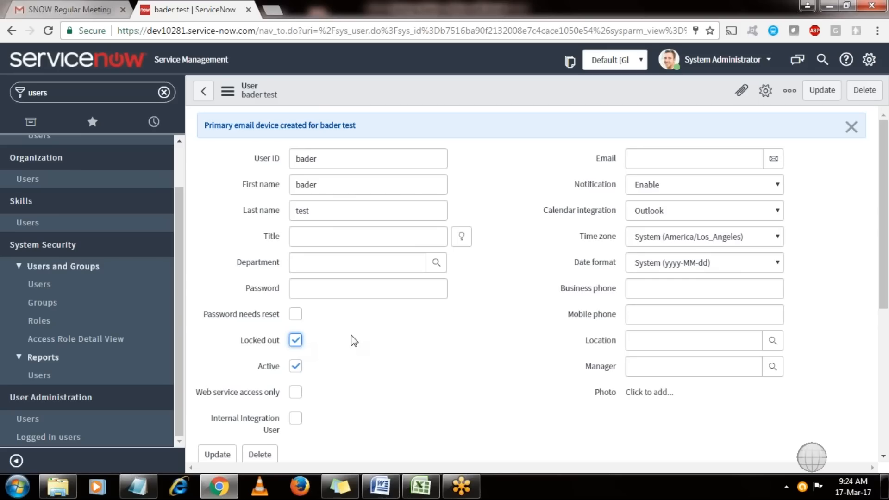
drag(883, 272, 888, 456)
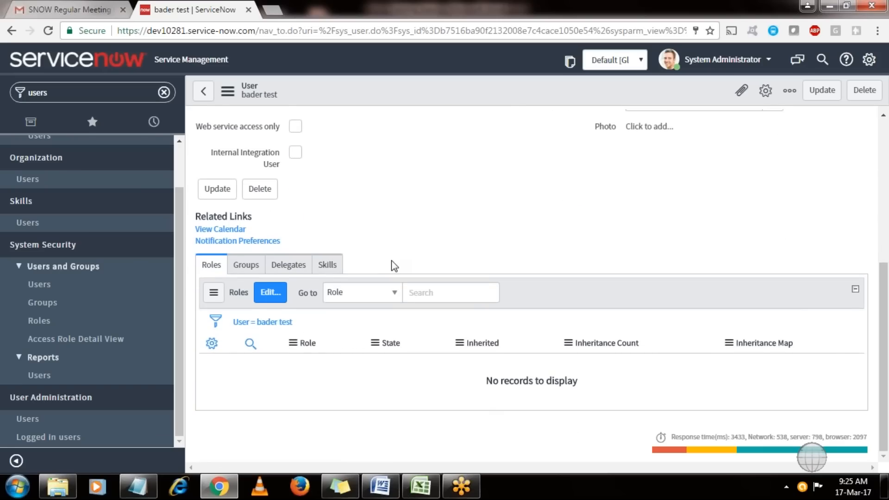
Switch the related lists between Groups and Roles, ending on the empty Groups list.
click(250, 265)
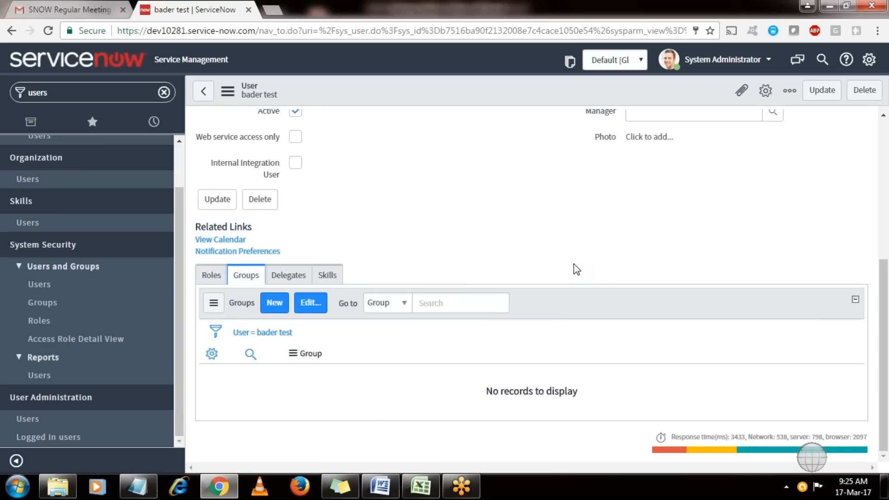
click(212, 277)
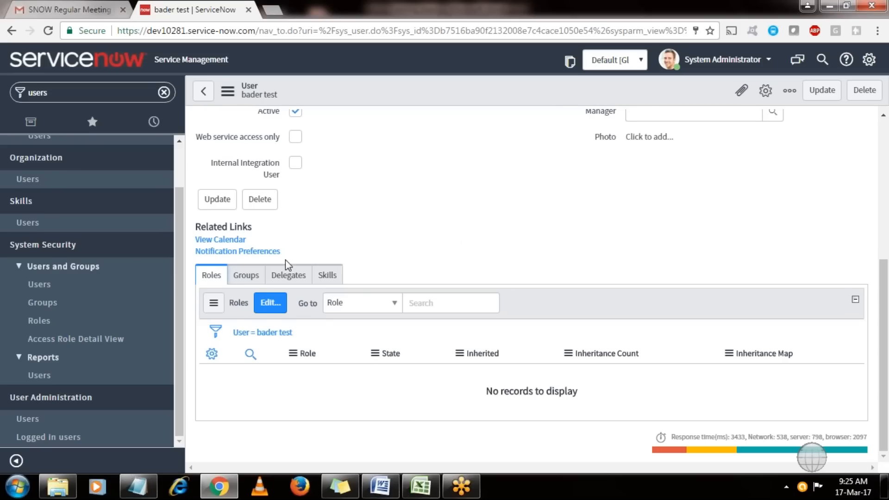
click(246, 276)
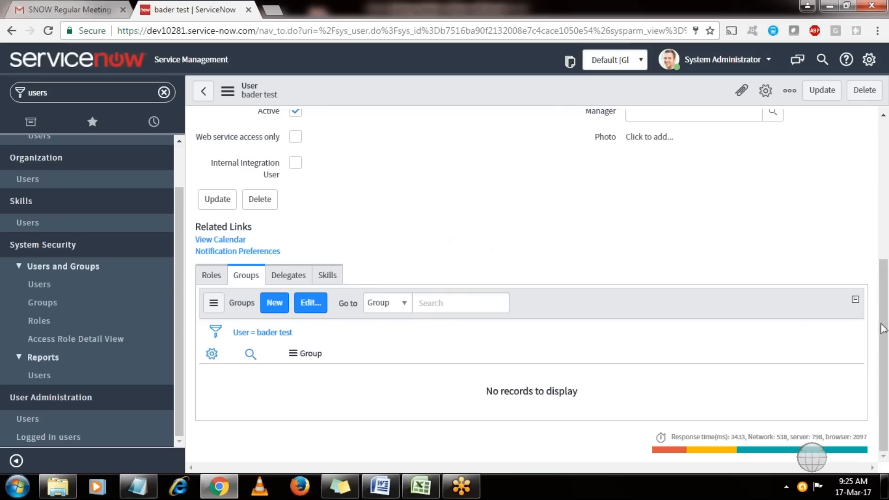
drag(887, 338, 886, 314)
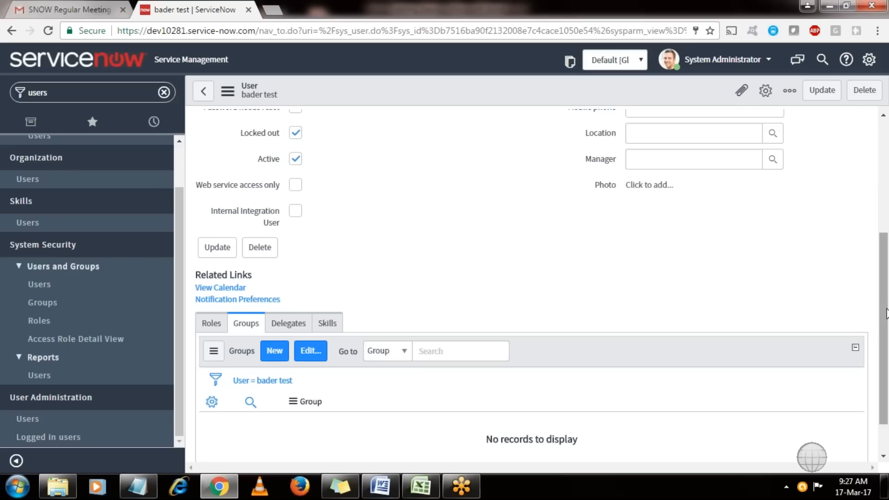
From the top of the user form, open the System Administrator user menu and choose Impersonate User.
drag(884, 313, 843, 146)
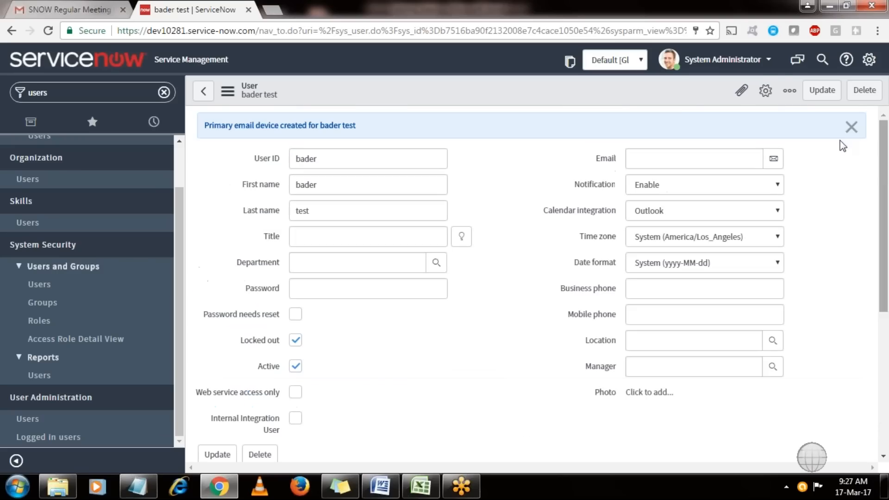
click(765, 67)
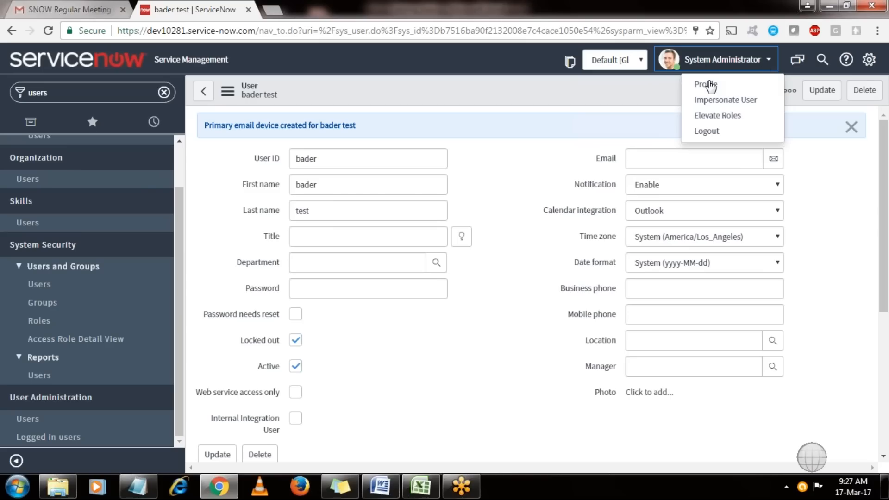
mouse_move(141, 491)
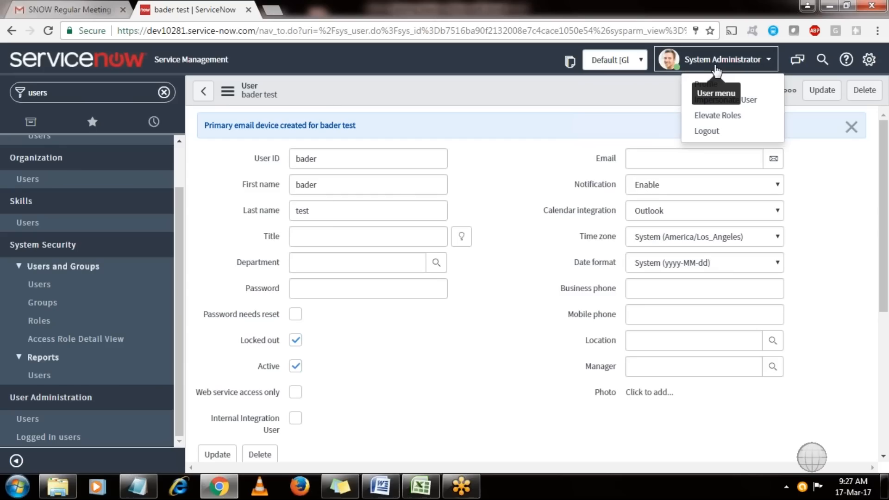
click(762, 109)
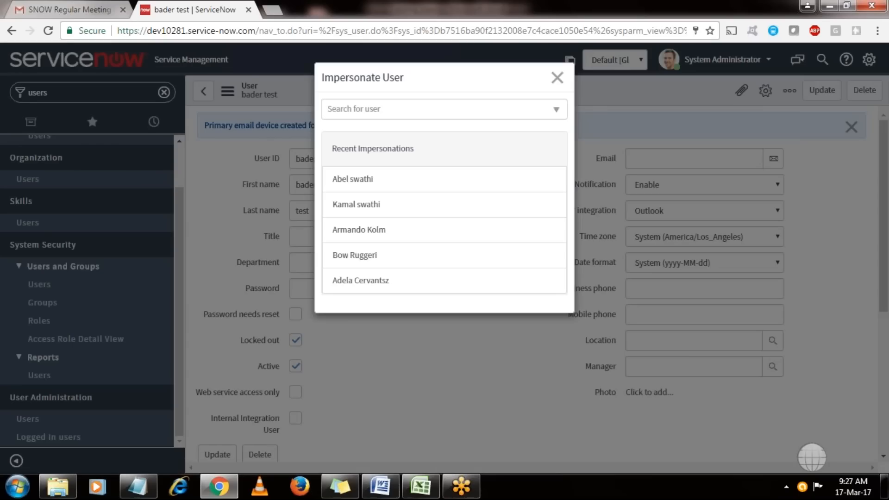
Search the user list for the new test account and impersonate it.
click(389, 111)
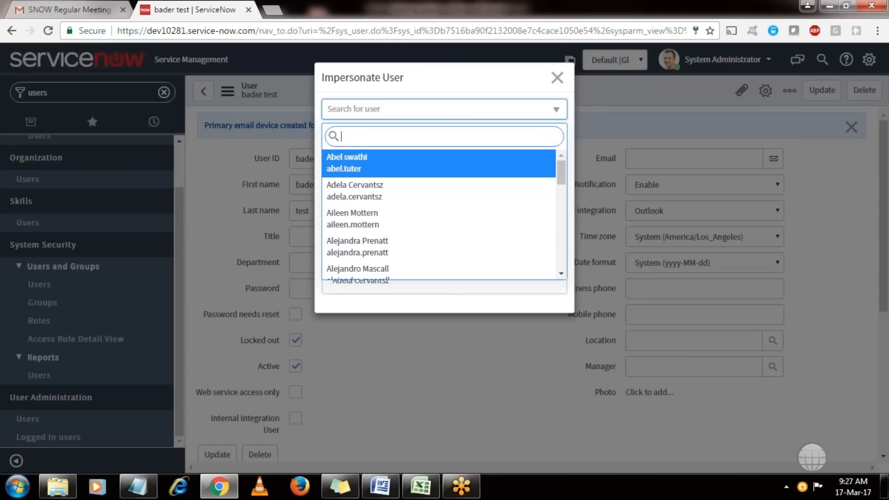
text(ba)
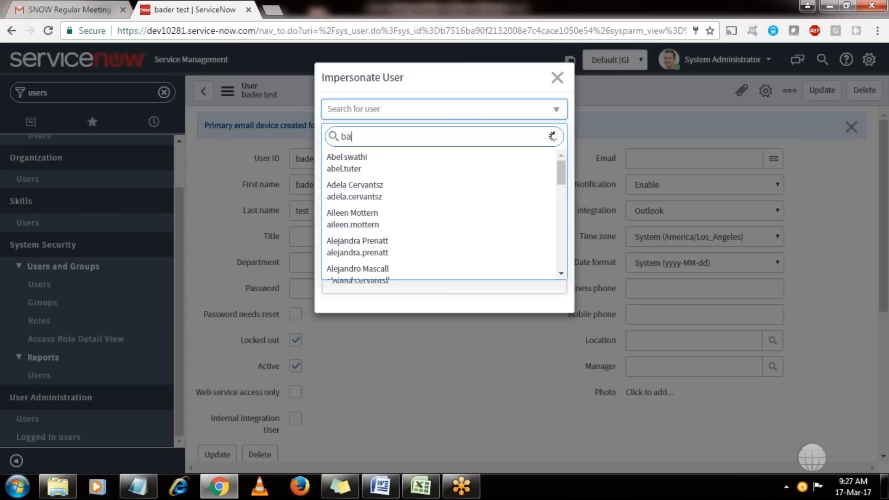
text(der)
click(381, 169)
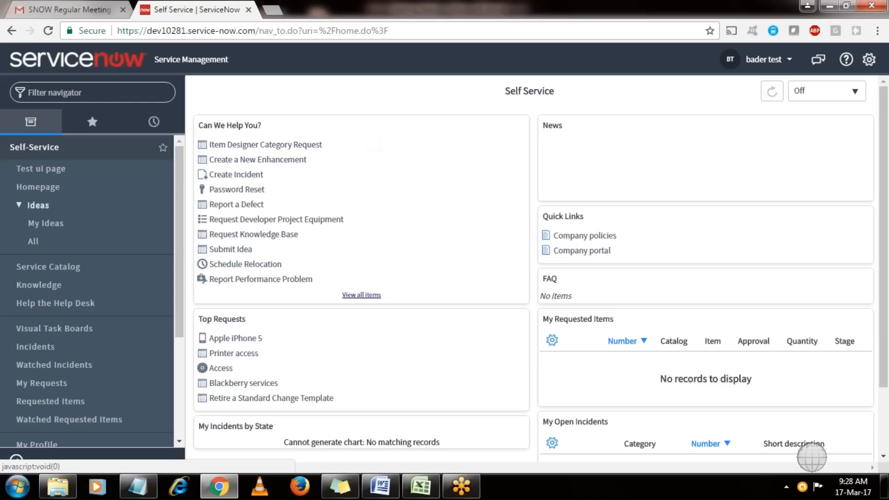
Collapse and re-expand Self-Service in the navigator, then open its Incidents list.
scroll(180, 345, down, 3)
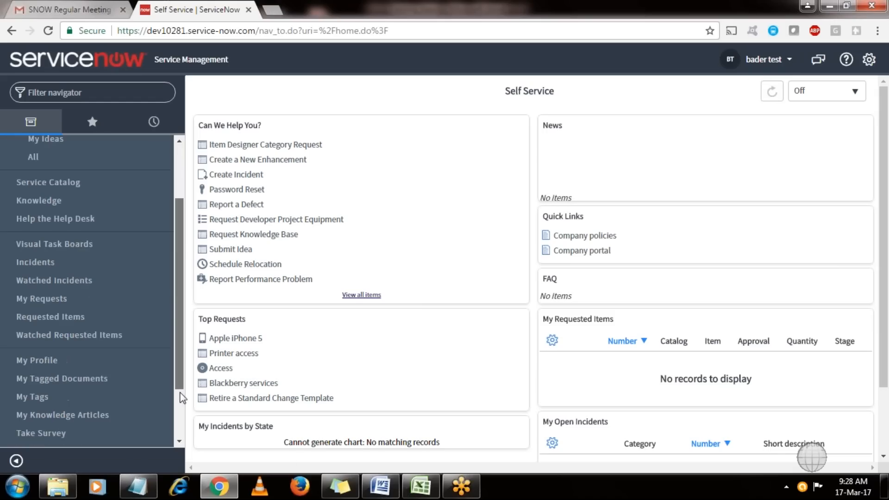
scroll(93, 254, up, 5)
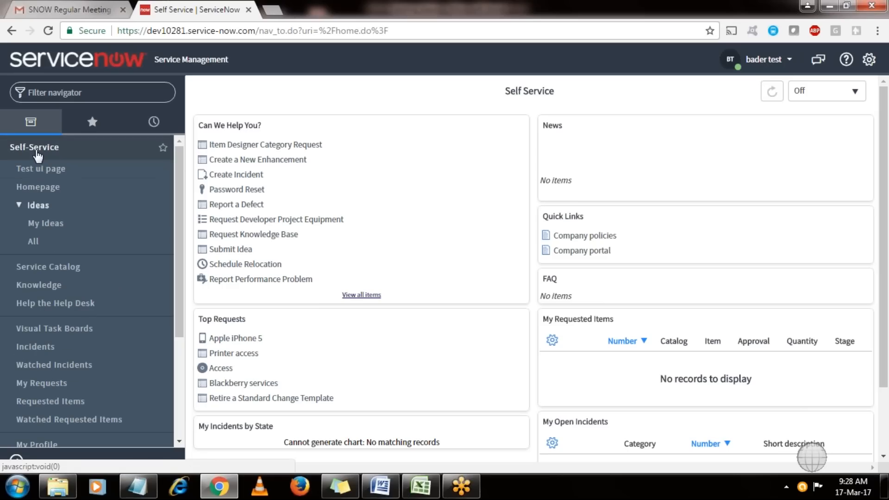
click(37, 153)
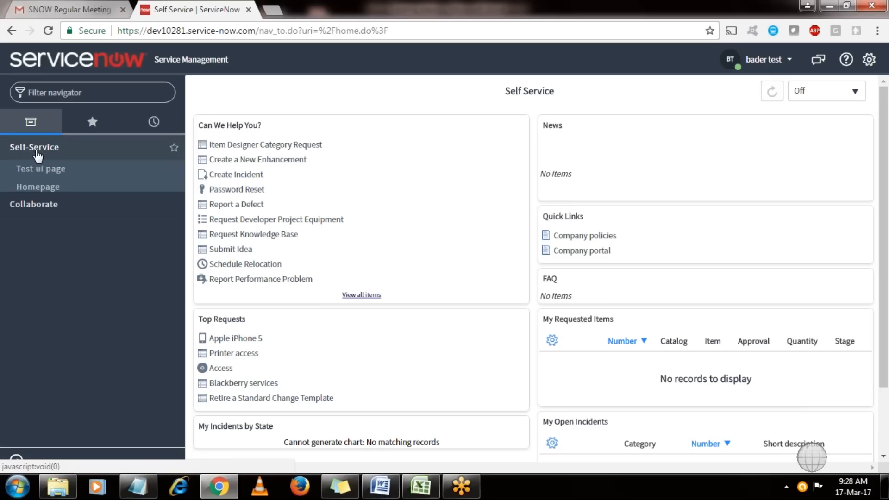
click(37, 153)
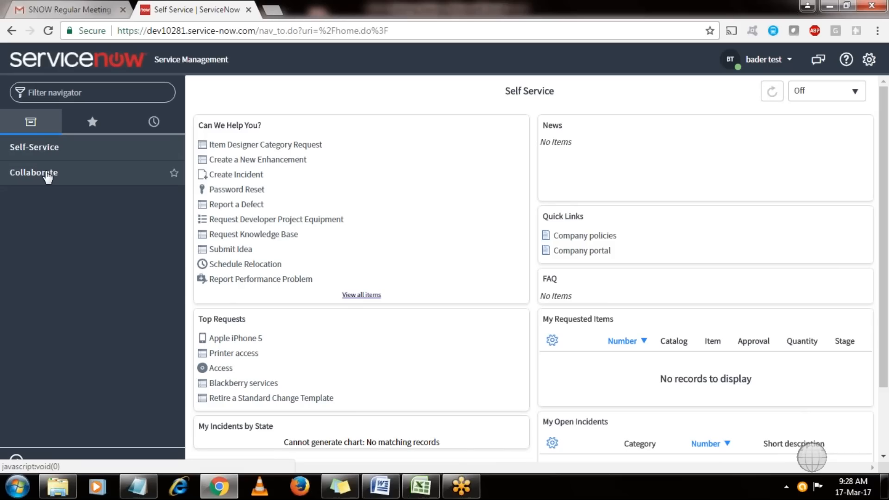
click(45, 152)
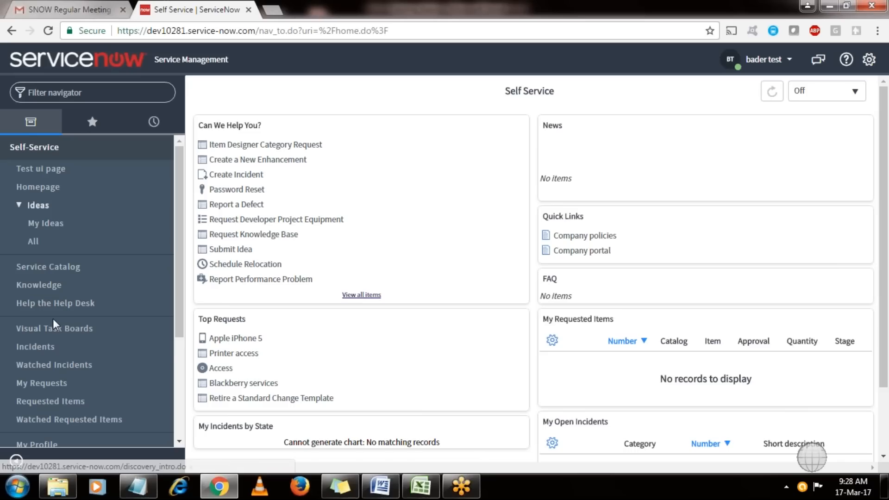
click(51, 346)
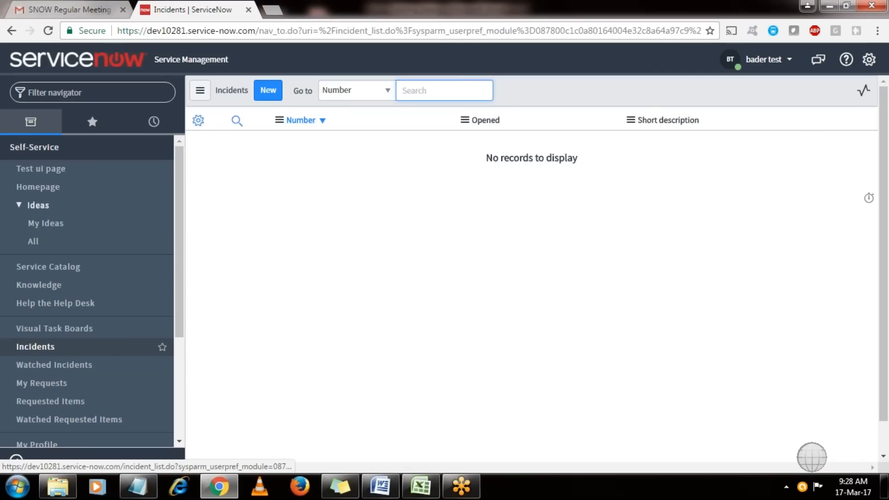
Reload the Incidents list and start a new incident with New.
click(45, 357)
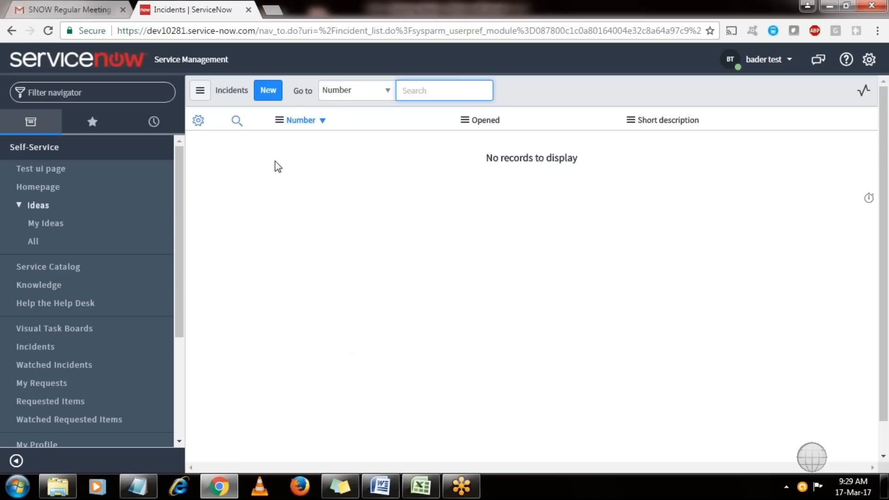
click(268, 95)
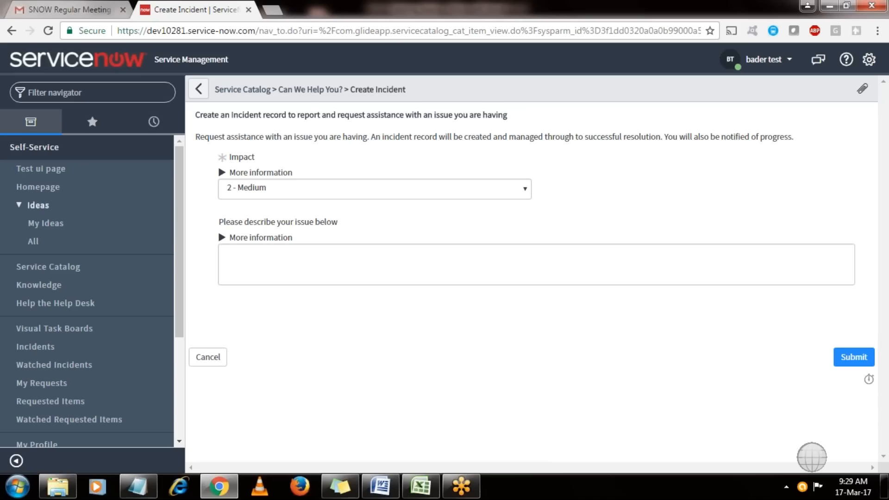
Submit the medium-impact incident, reopen INC0010078 from Incidents, then bring up the user menu.
click(853, 357)
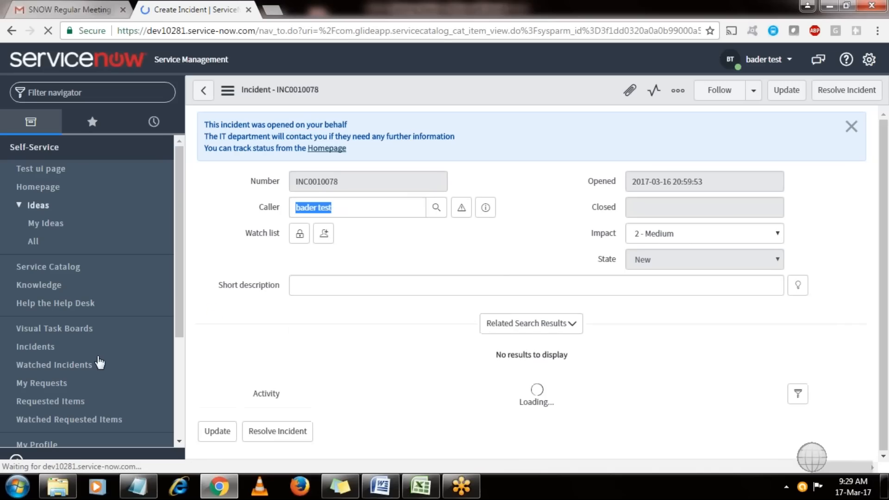
click(35, 348)
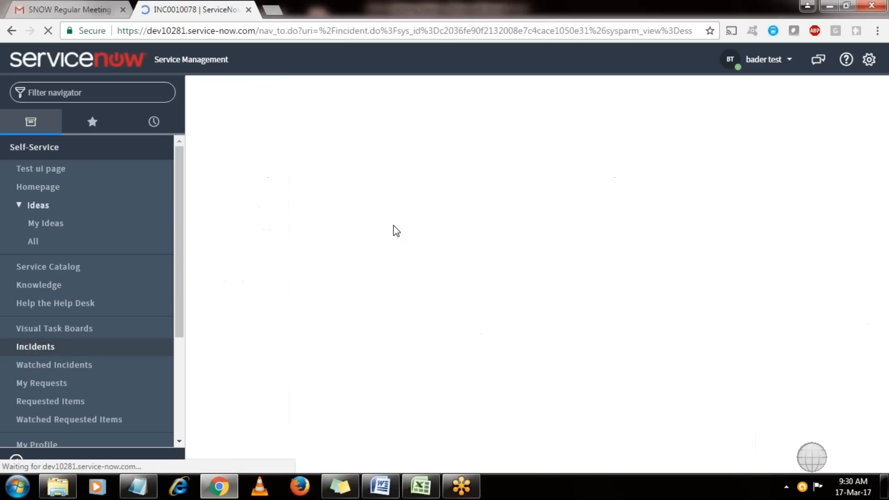
click(294, 144)
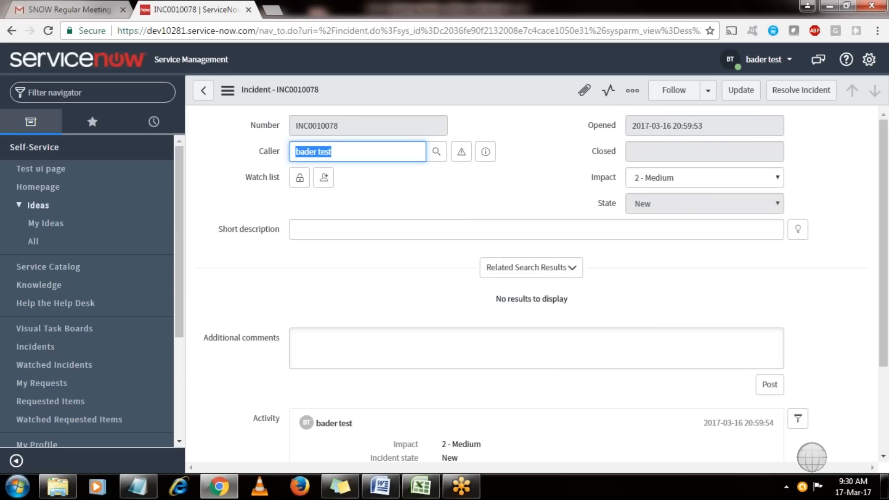
click(764, 59)
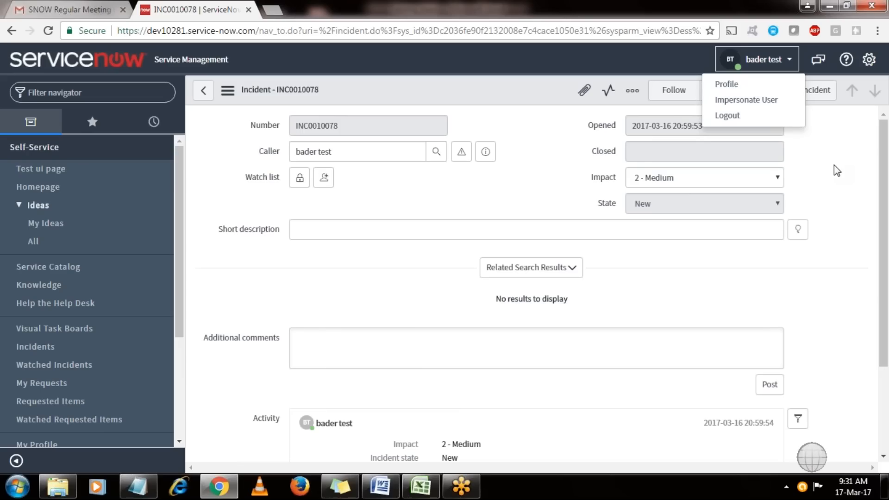
Switch back to System Administrator and open the Users list with the new test user first.
click(771, 112)
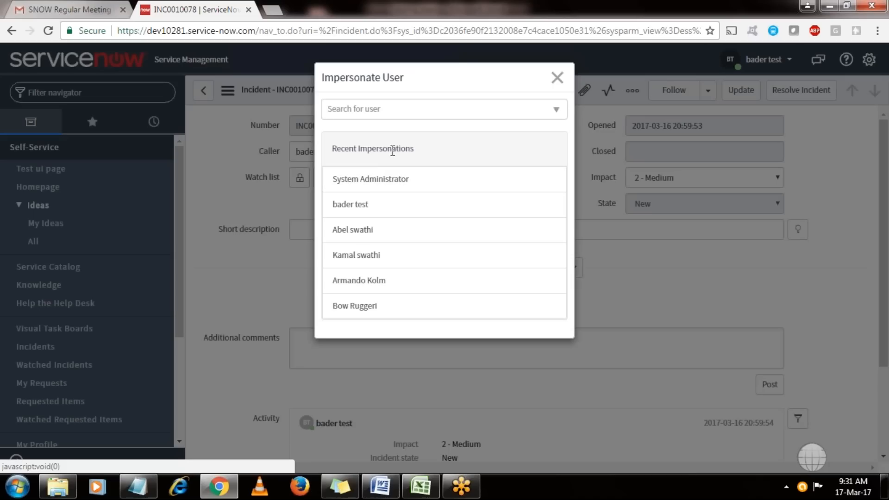
click(376, 180)
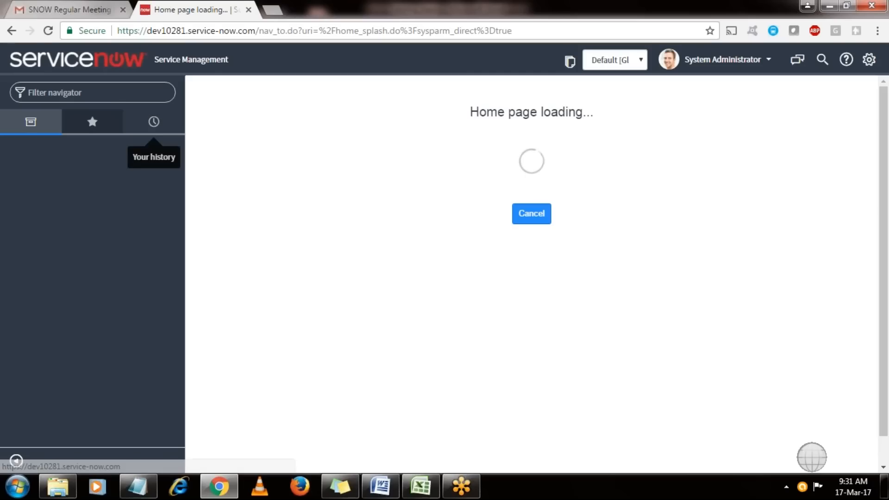
text(u)
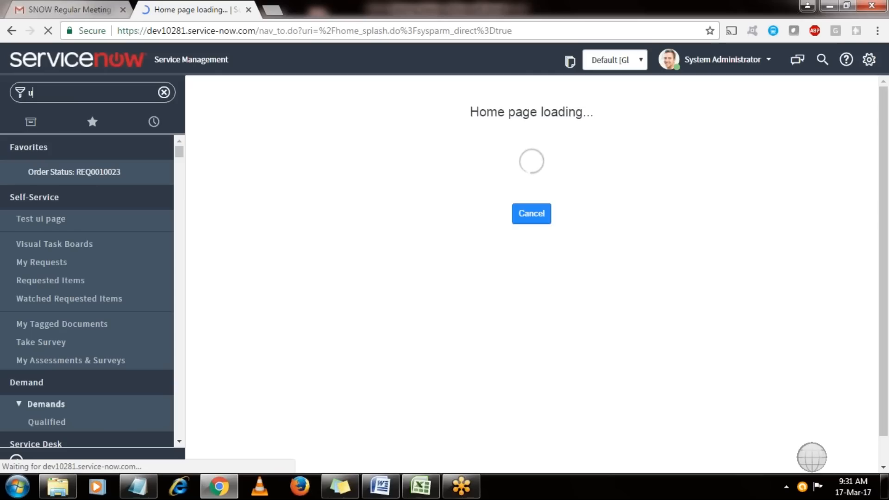
text(sers)
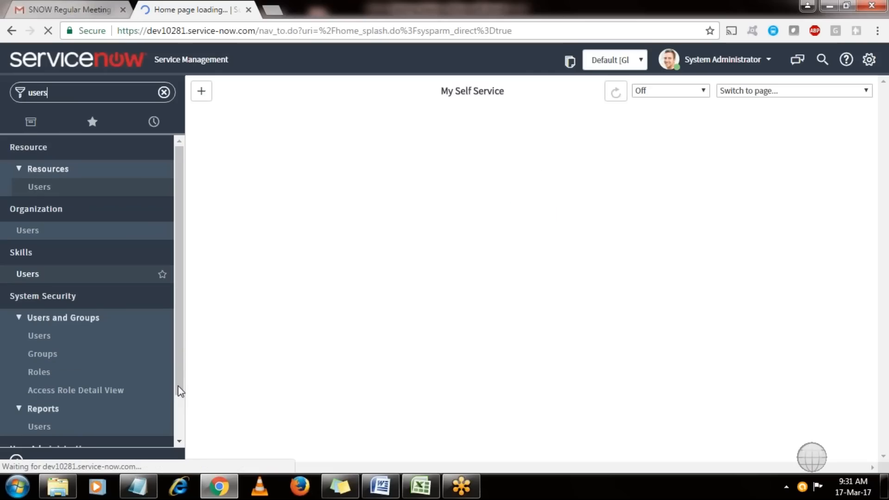
scroll(178, 386, down, 1)
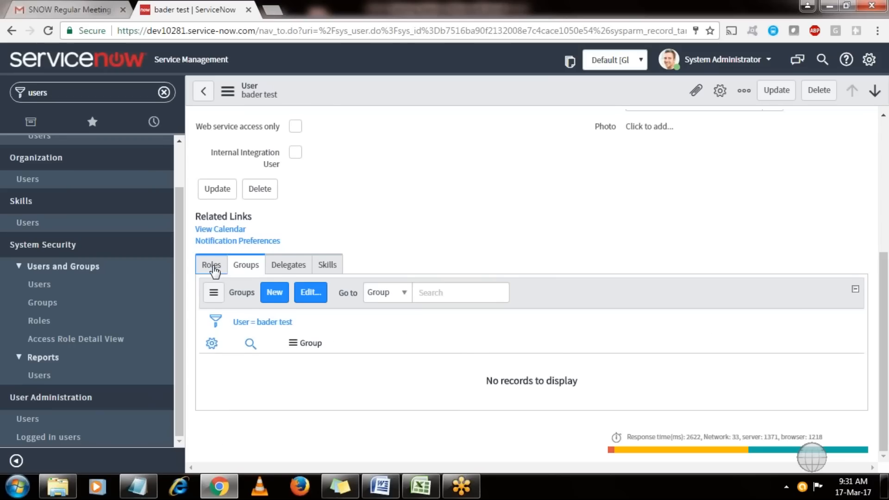
Show the test user's empty Roles related list and open the role editor.
click(212, 266)
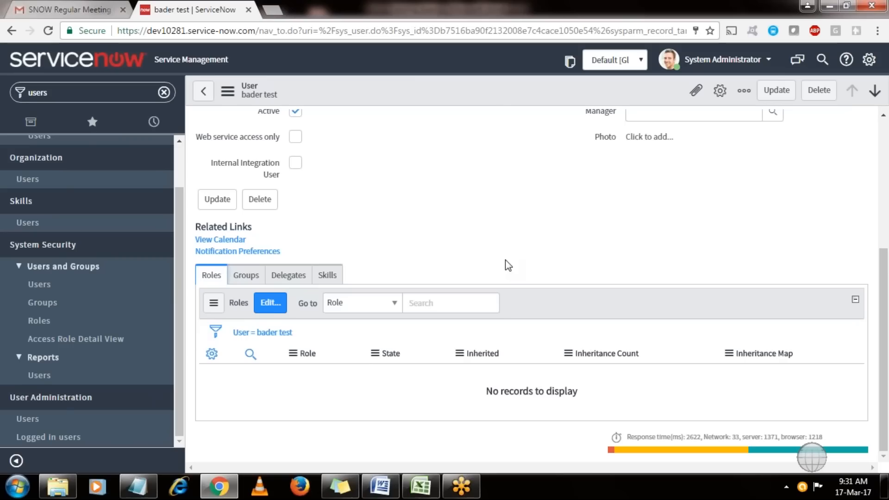
click(269, 307)
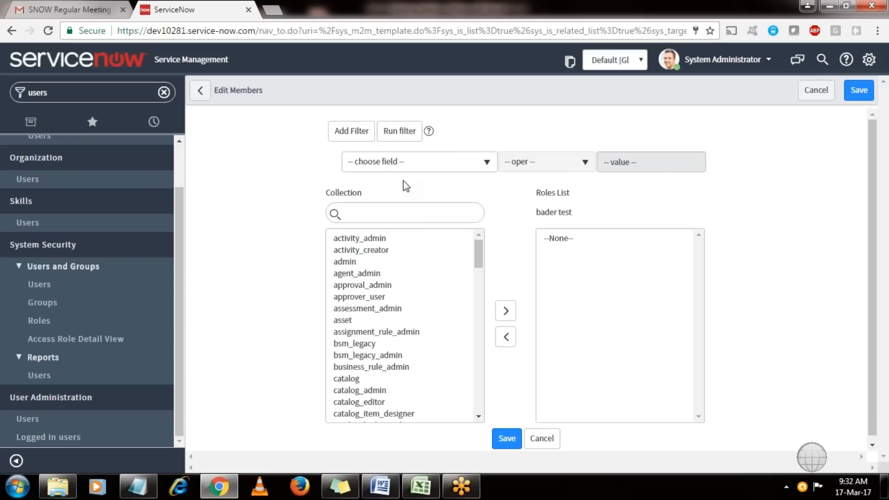
Find the itil role, move it to the Roles List, save, and dismiss the confirmation messages.
click(404, 207)
text(itil)
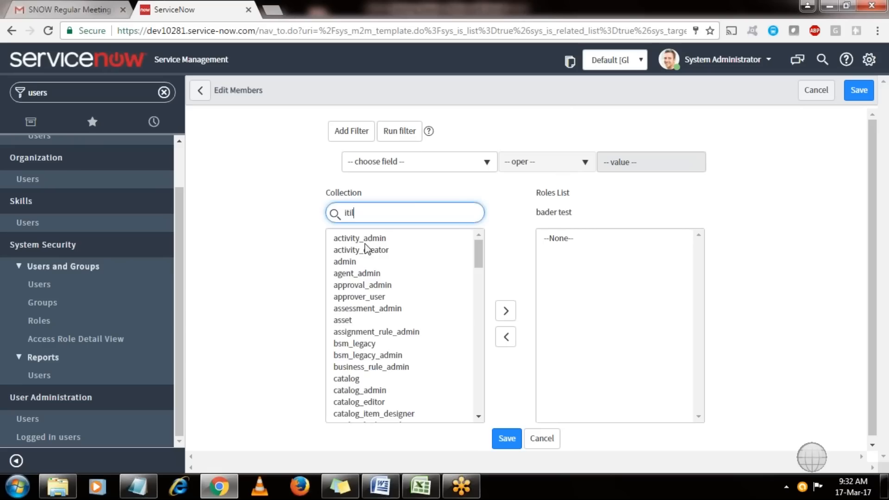
click(340, 239)
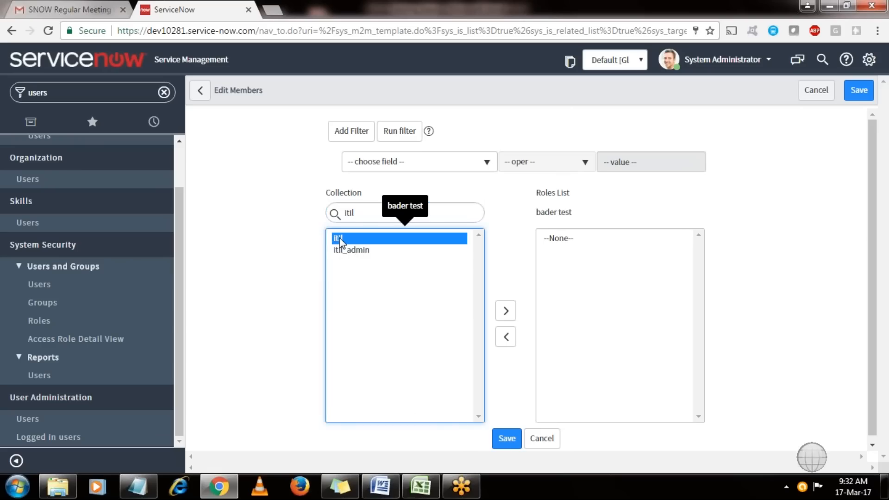
double_click(339, 239)
click(507, 438)
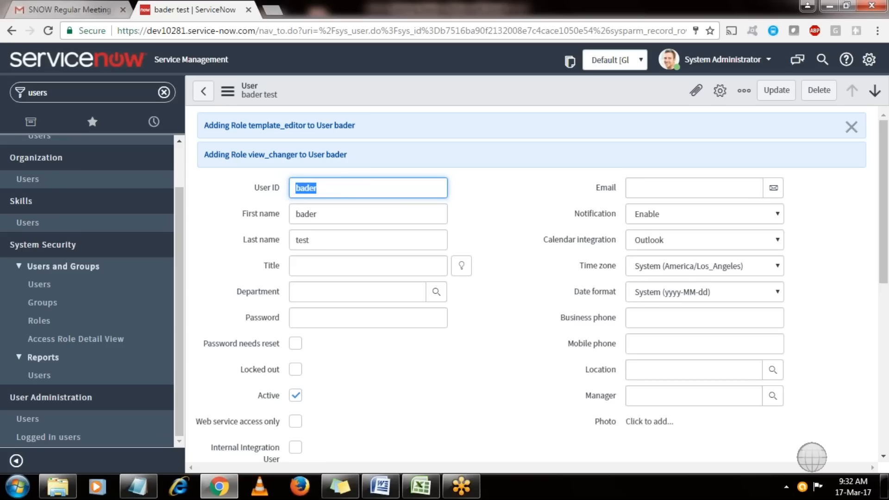
click(851, 127)
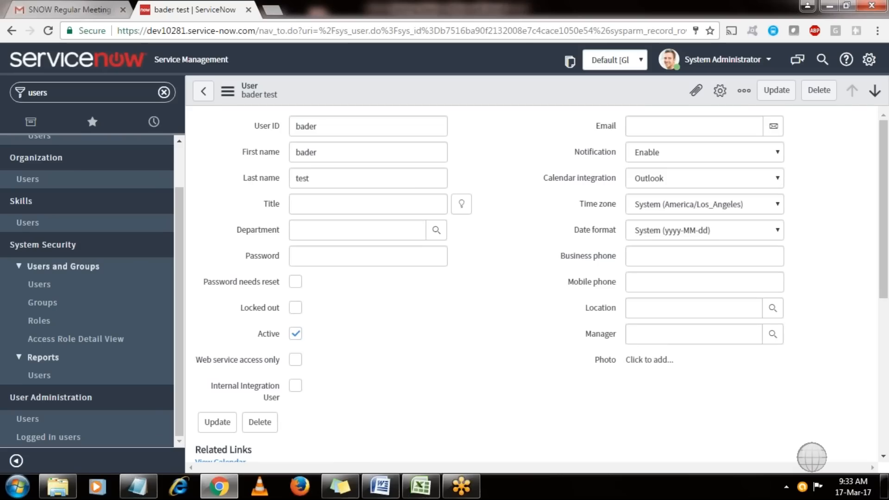
click(760, 65)
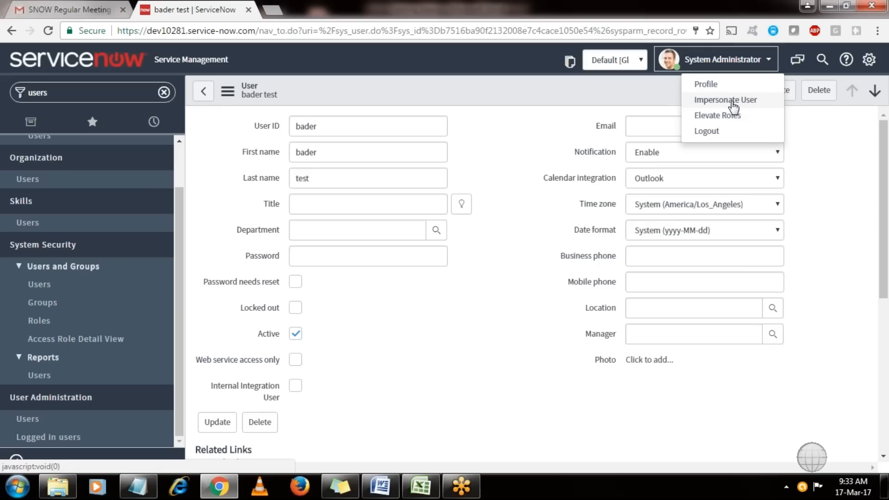
Impersonate the test user again from Recent Impersonations.
click(733, 100)
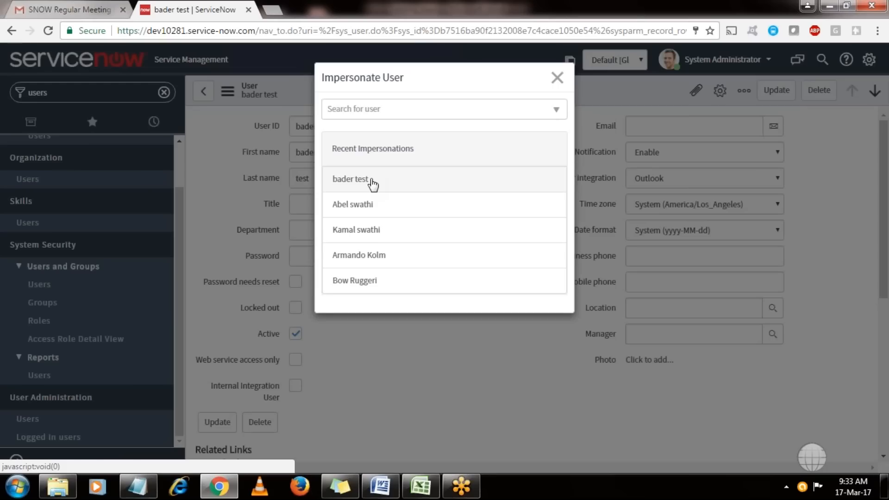
click(371, 182)
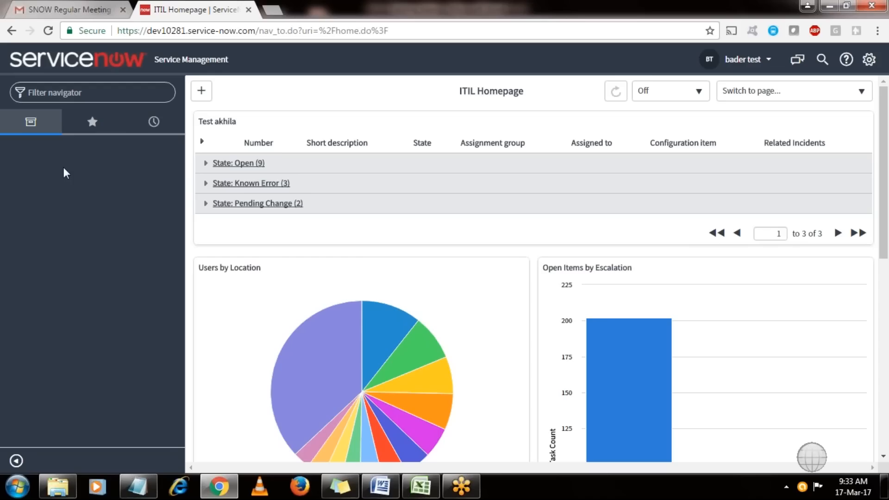
Filter the navigator for 'self', reload the page to refresh menus, and collapse Self-Service.
click(153, 122)
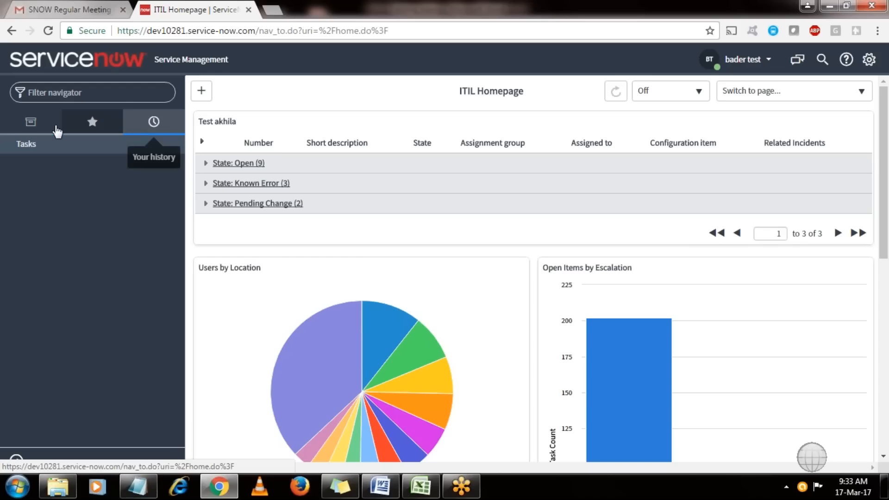
click(56, 130)
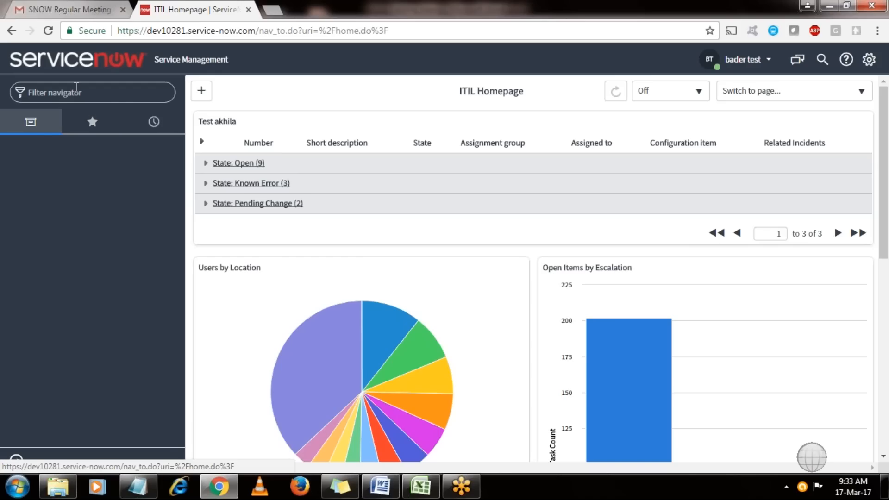
click(76, 92)
text(self)
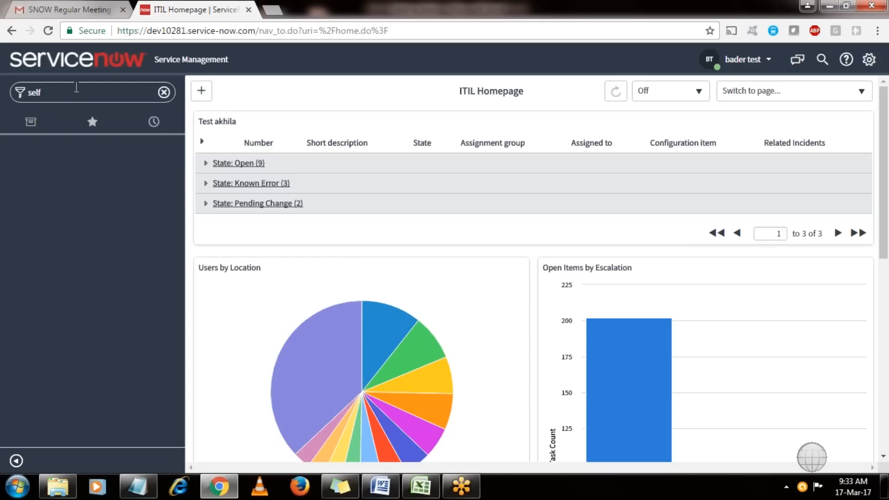
click(332, 29)
key(Return)
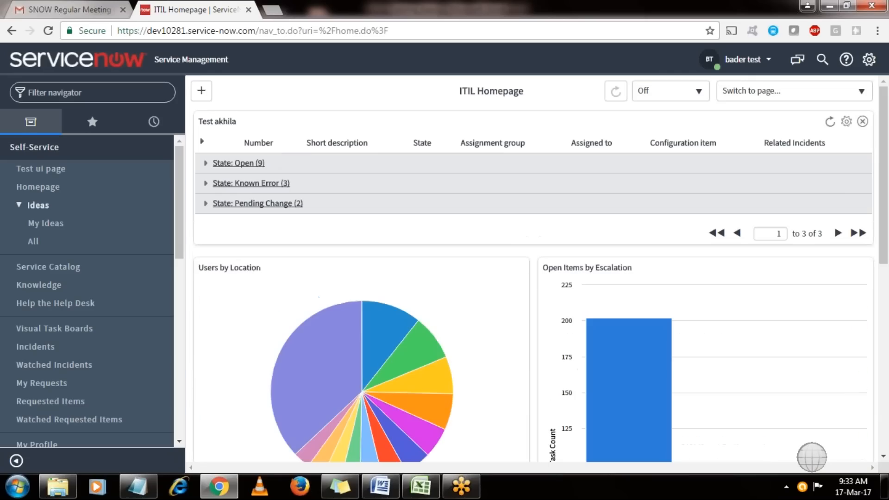
click(113, 150)
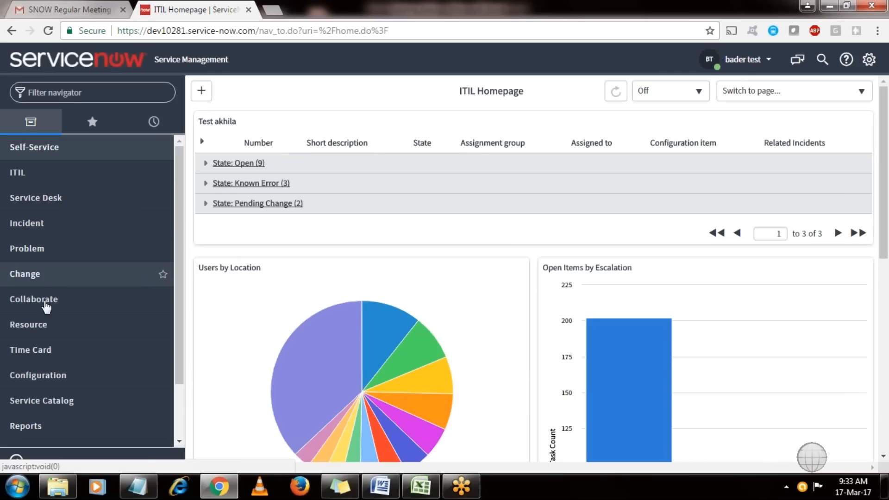
As the test user, expand Service Catalog and filter the navigator for 'users', which finds no modules.
click(49, 408)
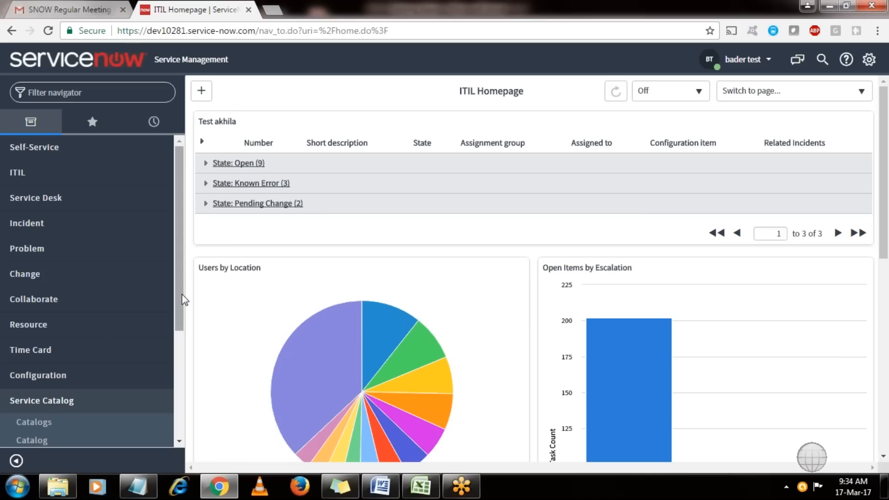
scroll(183, 348, down, 1)
drag(181, 343, 189, 430)
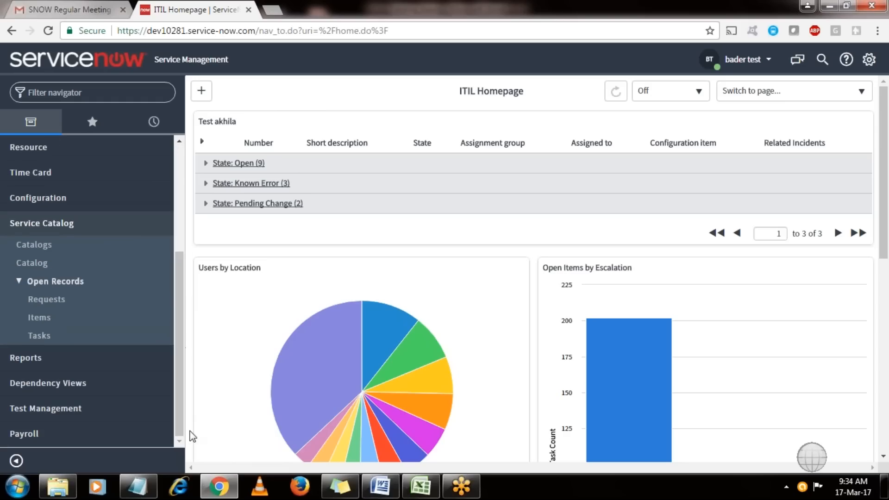
click(82, 92)
text(users)
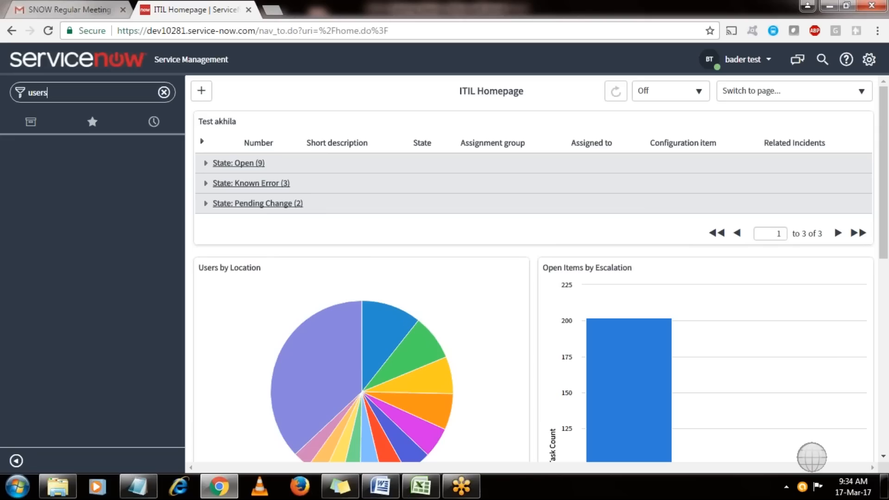
Impersonate System Administrator again and filter the navigator for 'users'.
click(769, 60)
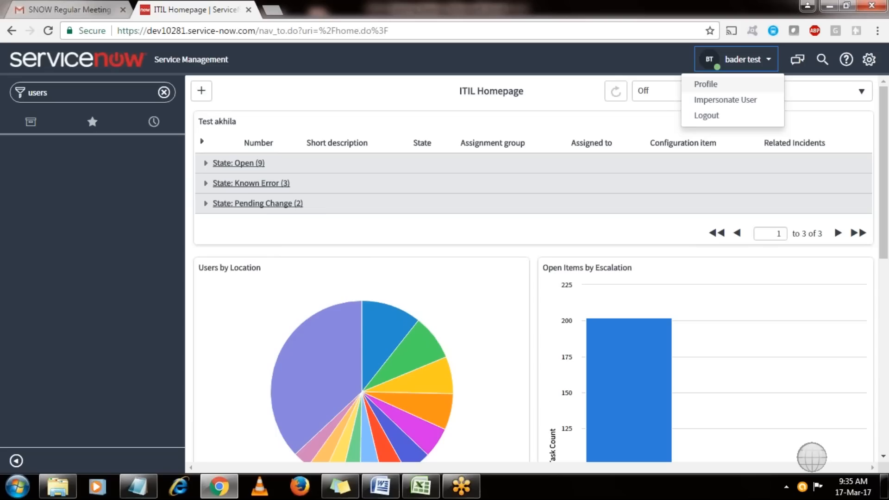
click(725, 100)
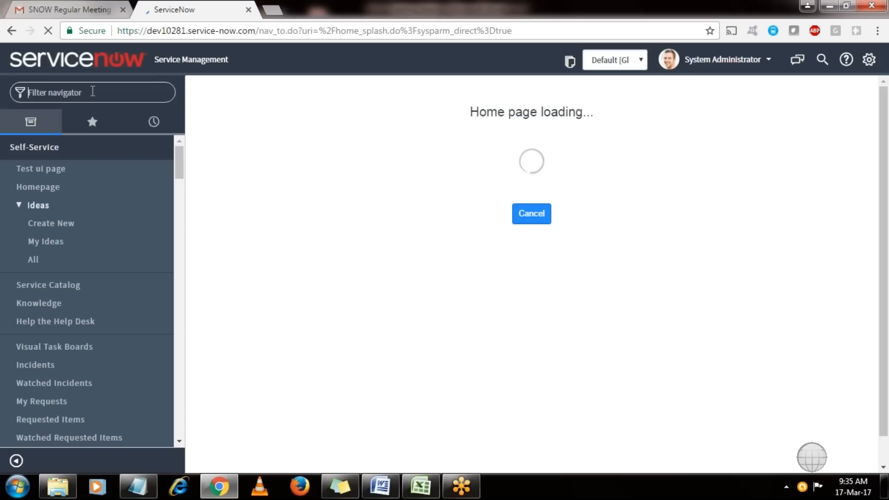
text(users)
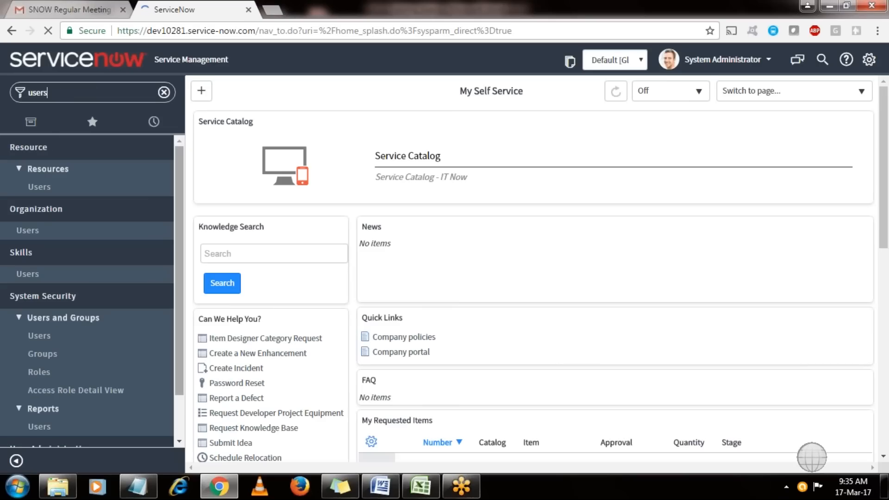
In User Administration > Users, open bader's record, add the admin role alongside itil, and save.
scroll(28, 419, down, 2)
click(28, 419)
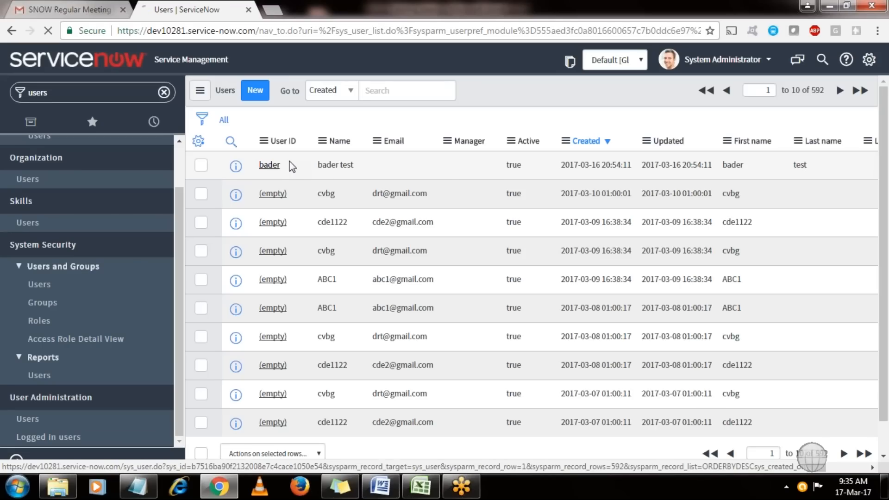
click(270, 165)
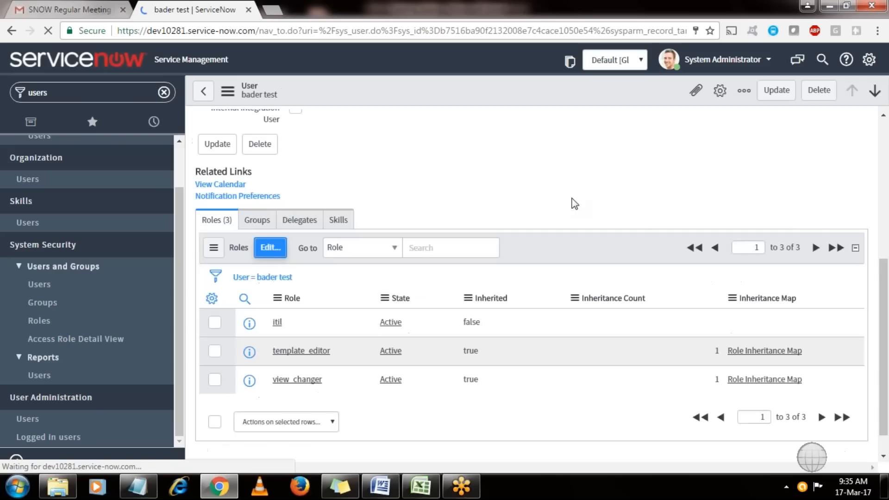
click(270, 248)
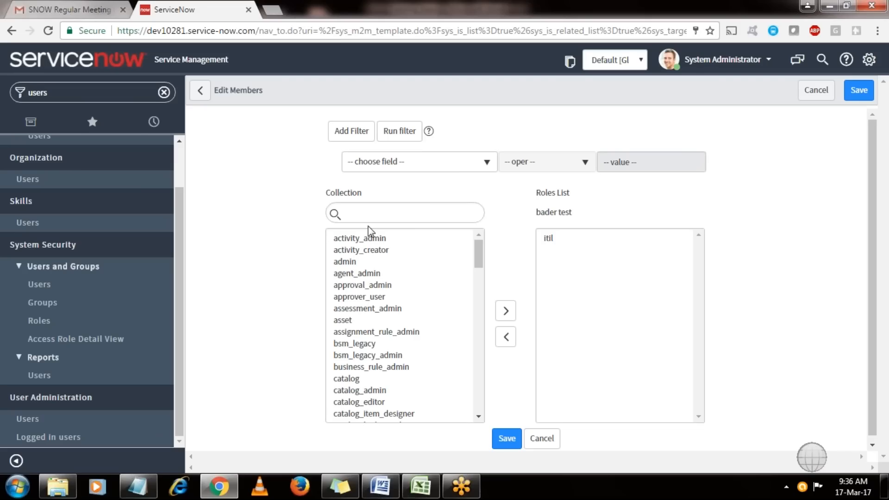
double_click(346, 262)
click(508, 441)
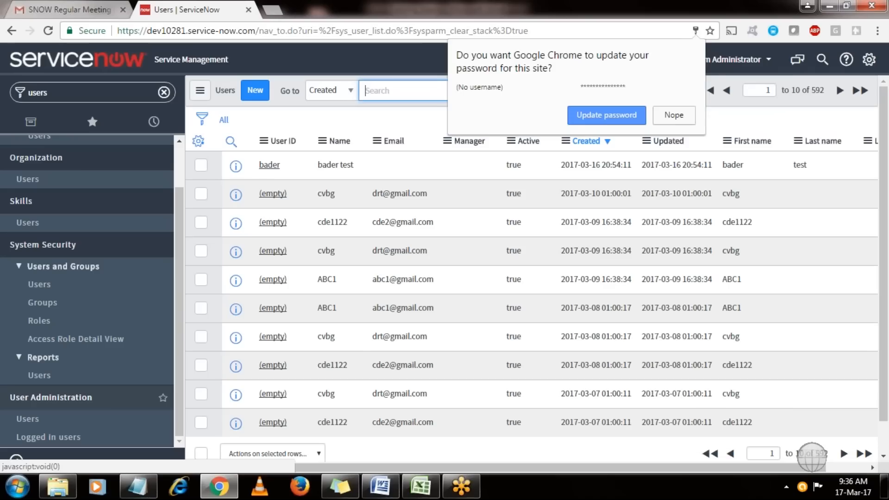
Dismiss the save-password prompt and delete all ten users on the page, leaving 582 records.
click(673, 111)
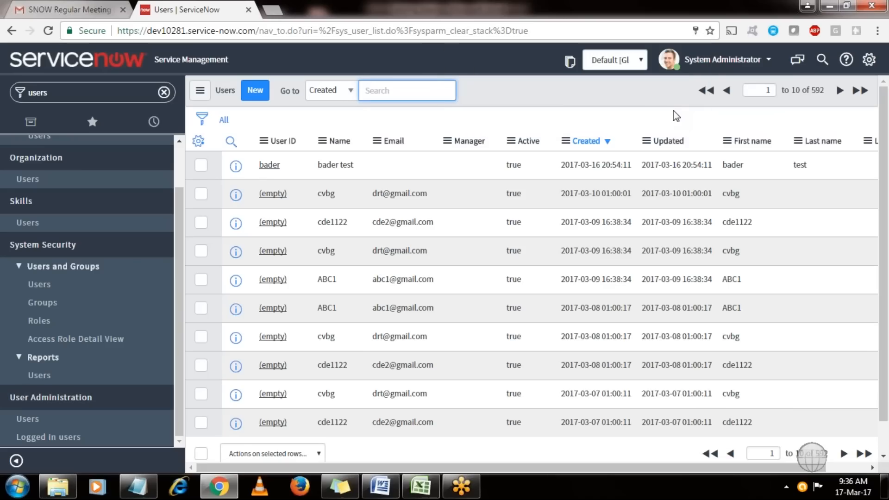
click(201, 453)
click(267, 456)
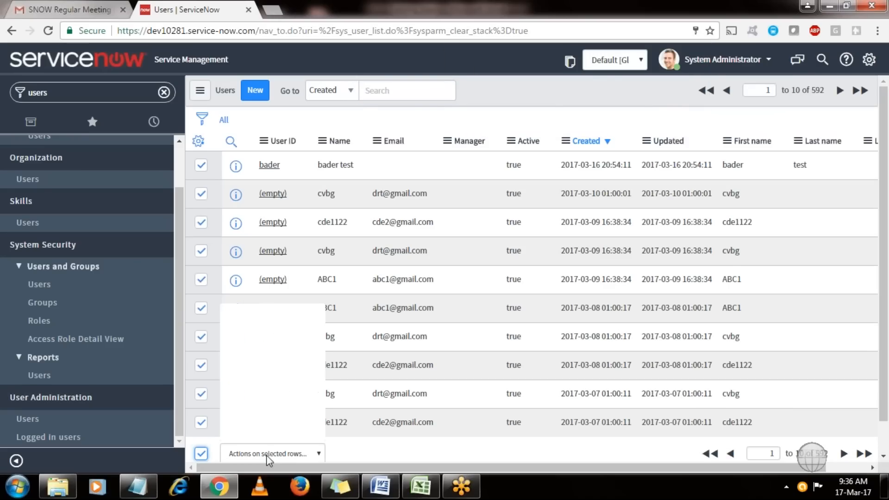
click(244, 319)
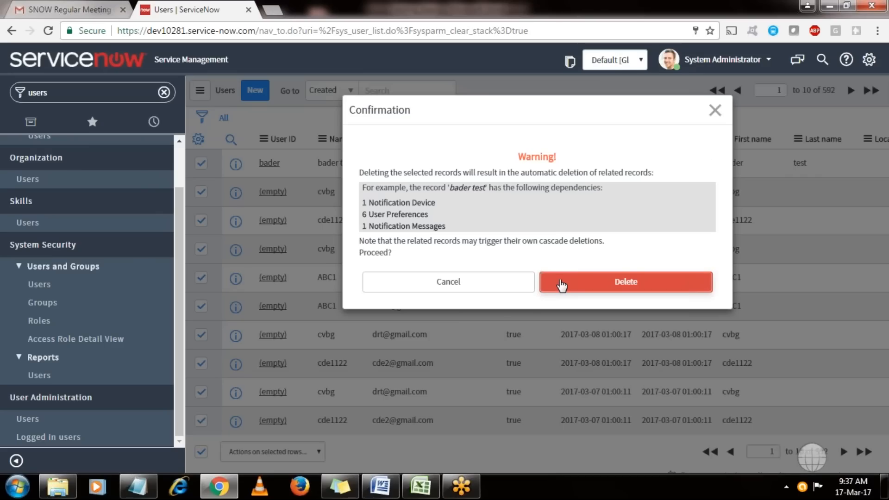
click(562, 284)
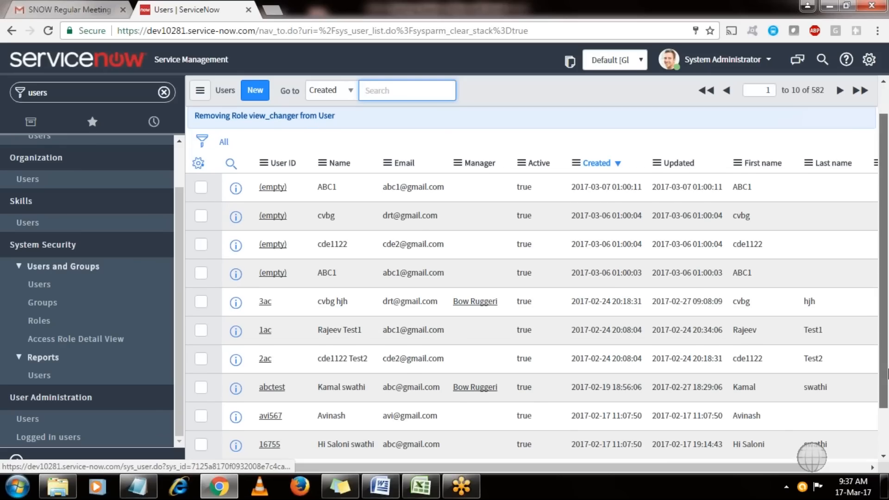
Delete the next ten users on the page and close the role-removal messages.
drag(888, 373, 888, 418)
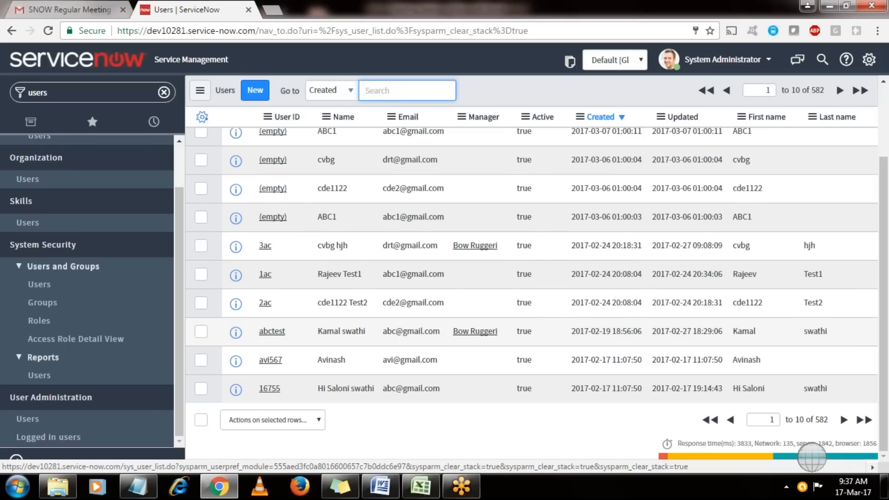
click(201, 420)
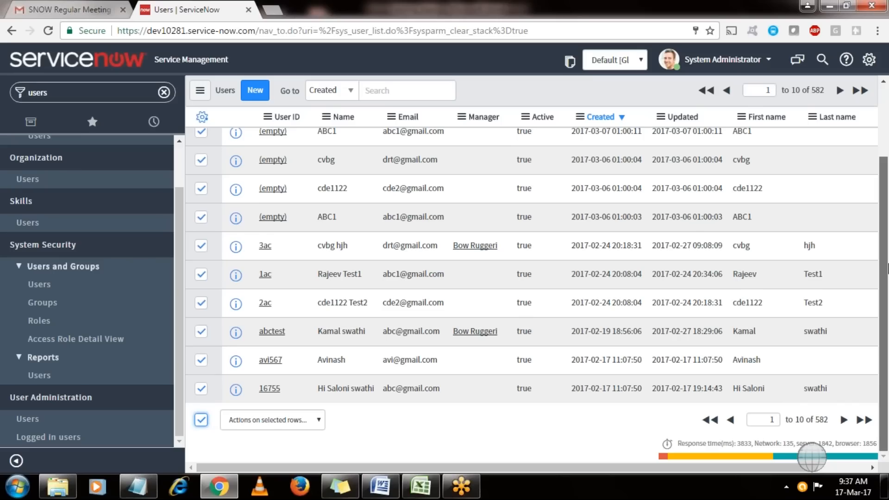
scroll(888, 267, up, 1)
scroll(888, 267, up, 2)
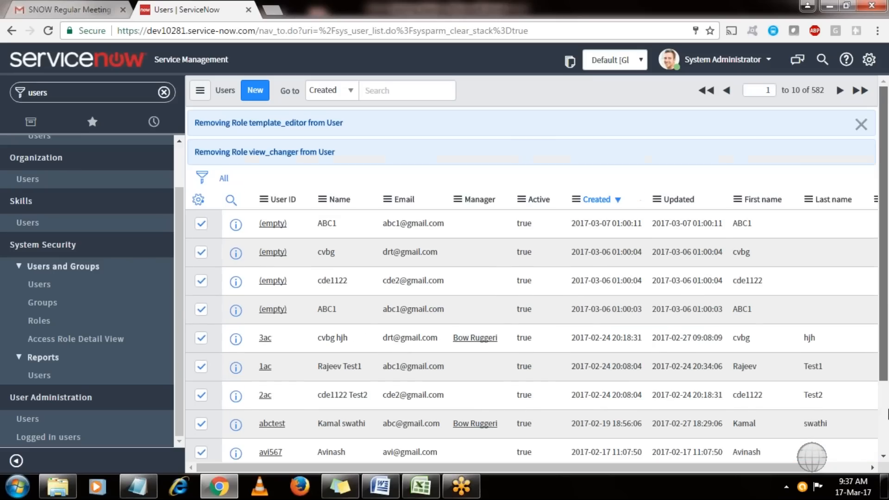
scroll(888, 414, down, 2)
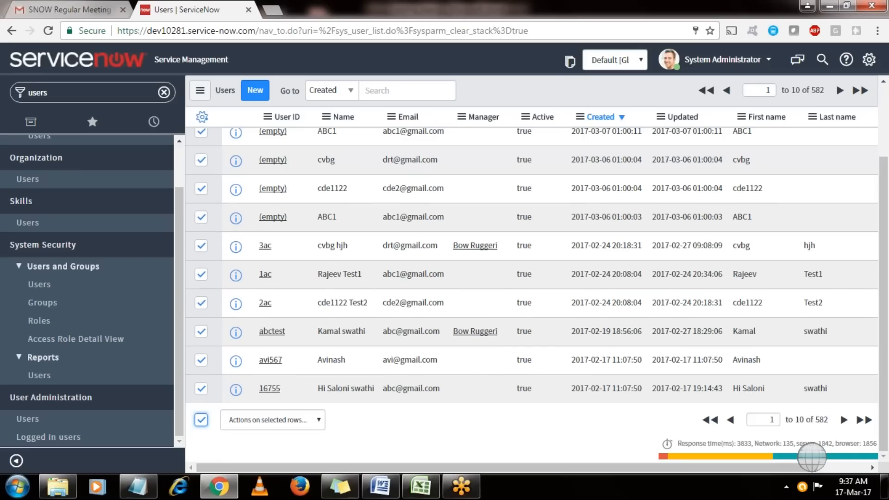
click(292, 419)
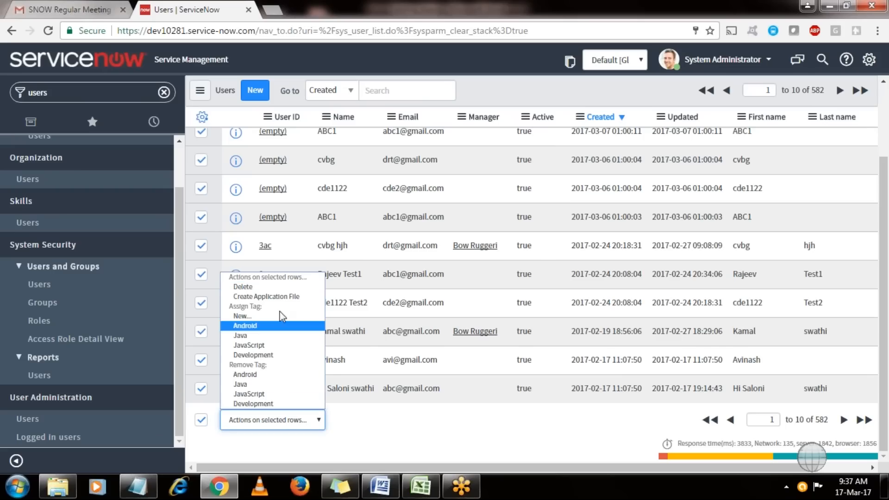
click(274, 287)
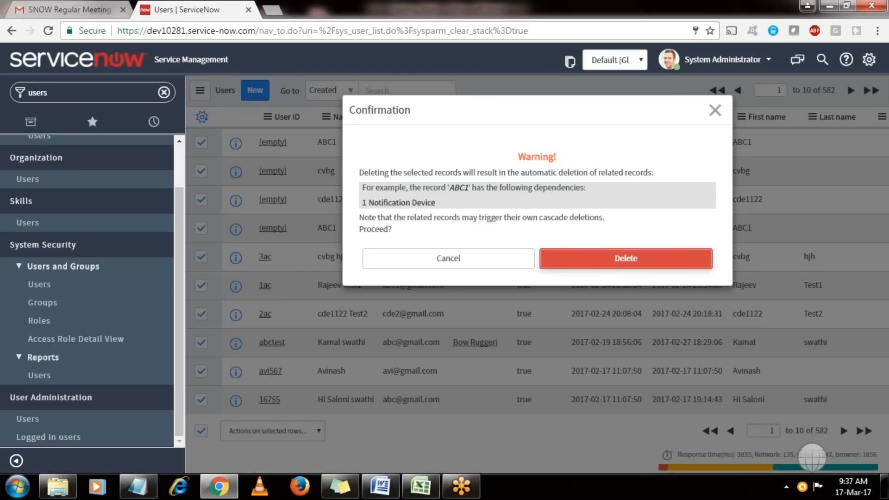
click(626, 259)
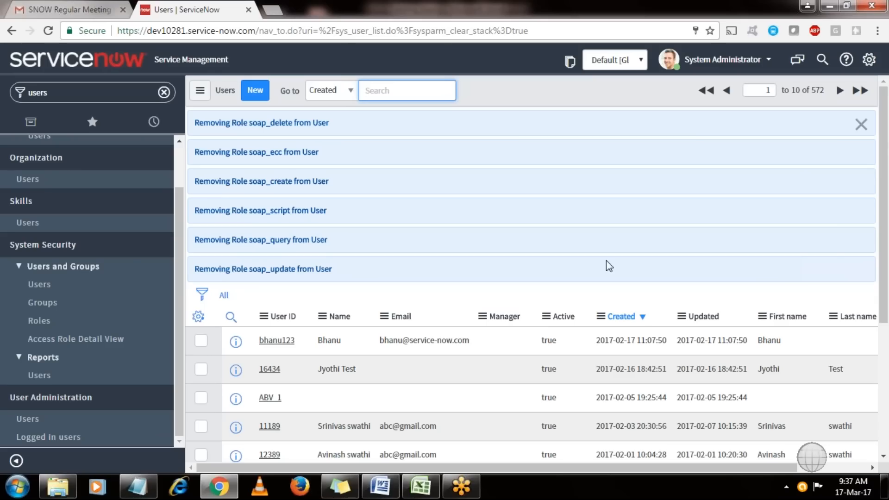
click(861, 125)
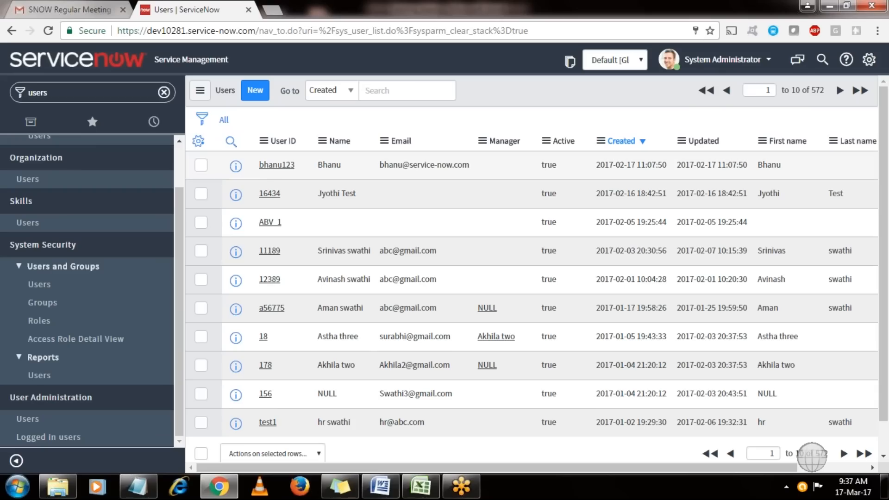
Delete a further ten users, leaving 562, and dismiss the role-removal messages.
click(200, 454)
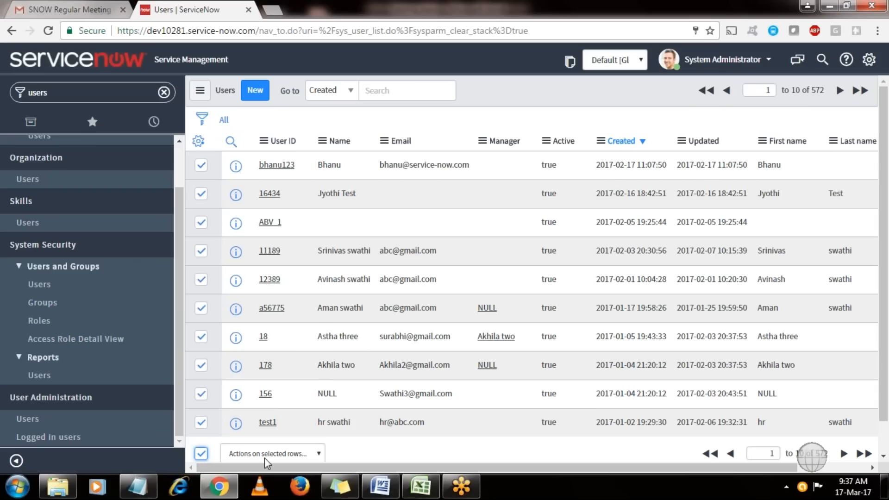
click(264, 457)
click(510, 302)
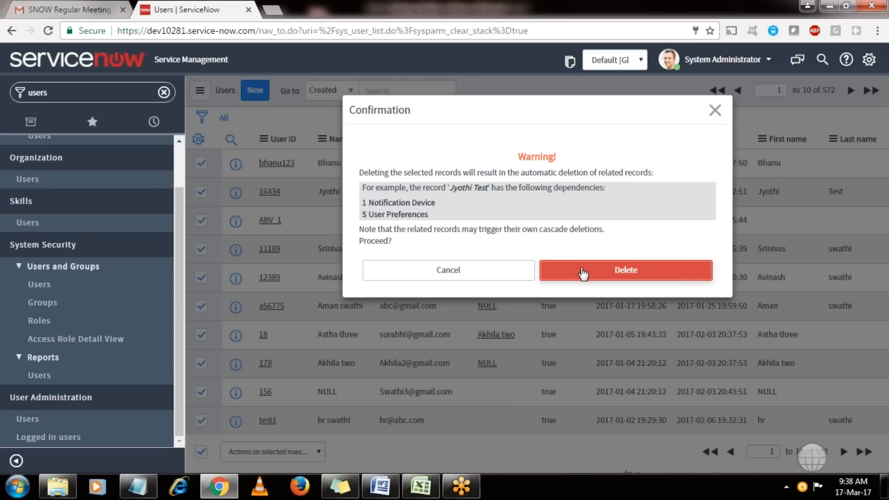
click(583, 272)
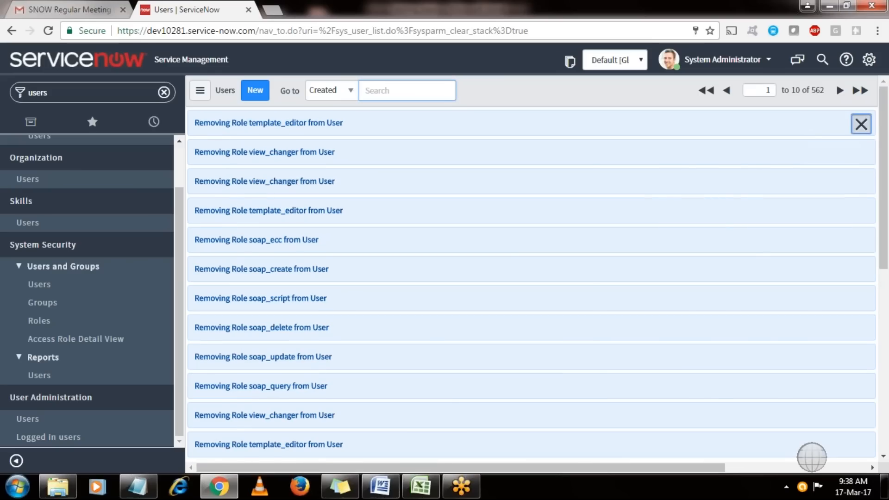
click(861, 124)
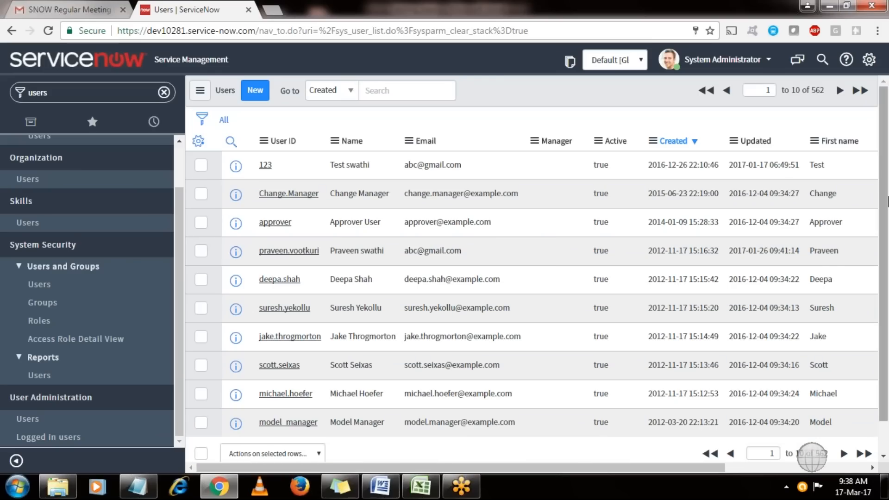
Filter the navigator for 'local u', open Local Update Sets, and start a new update set.
double_click(105, 102)
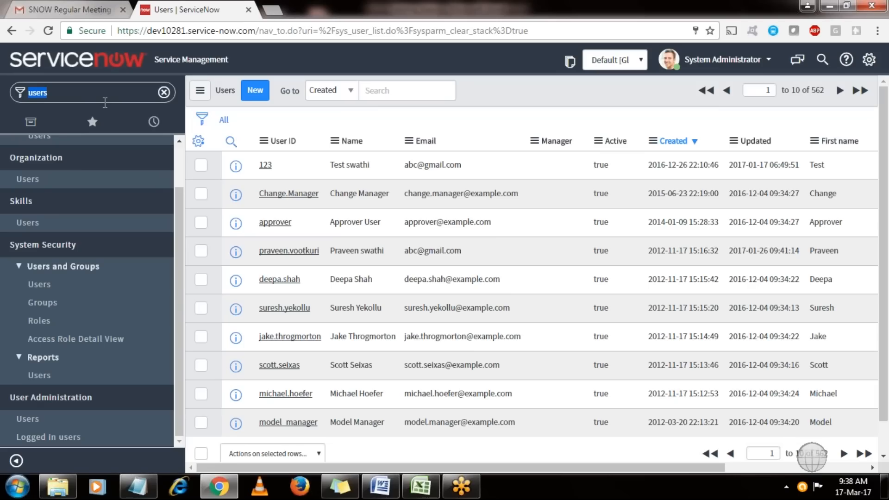
text(local u)
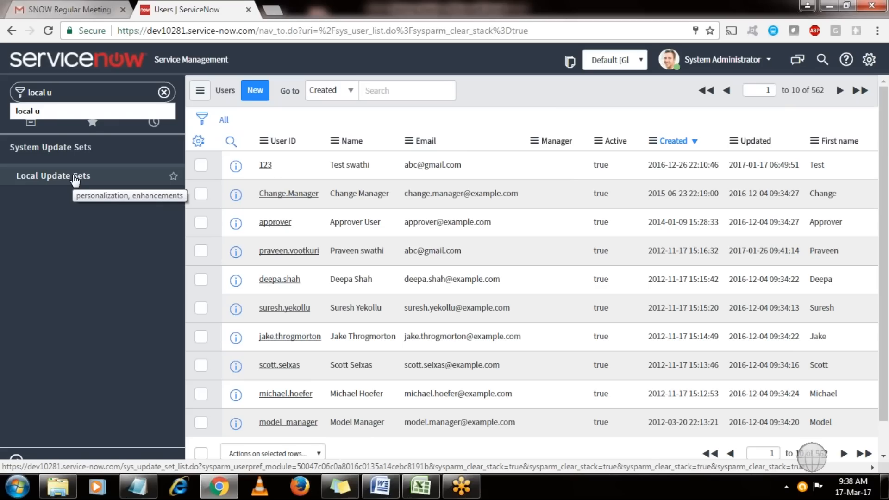
click(75, 178)
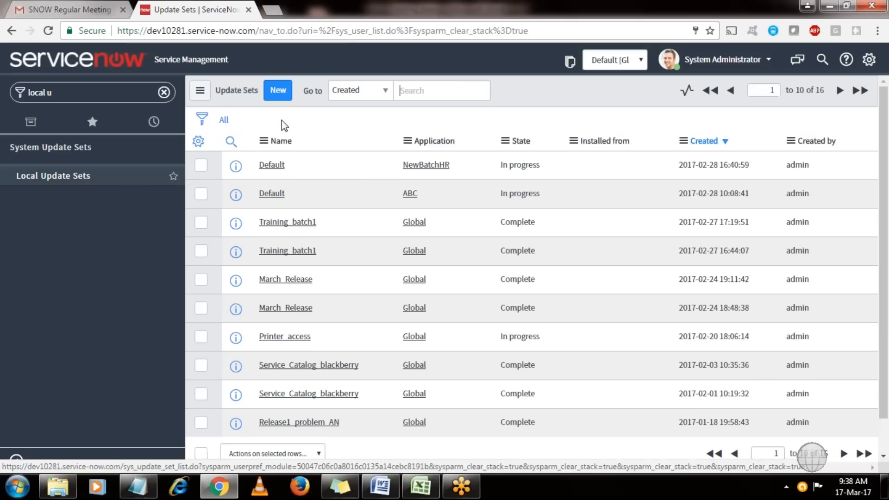
click(277, 93)
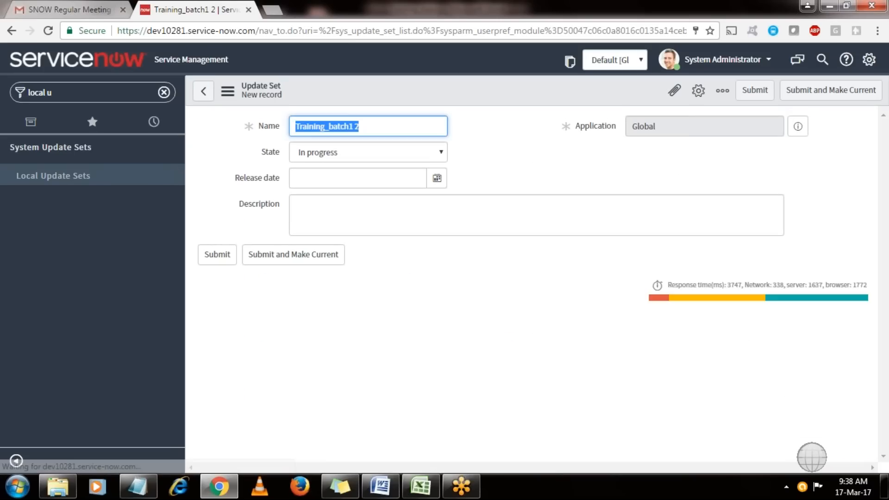
Name the update set Bader_test, keep State In progress, and Submit and Make Current.
text(Bader_)
text(test)
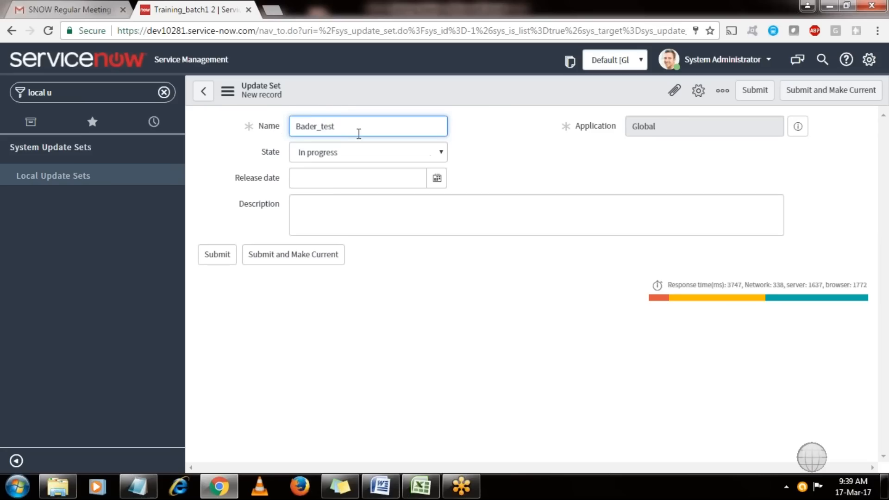
drag(352, 128, 273, 126)
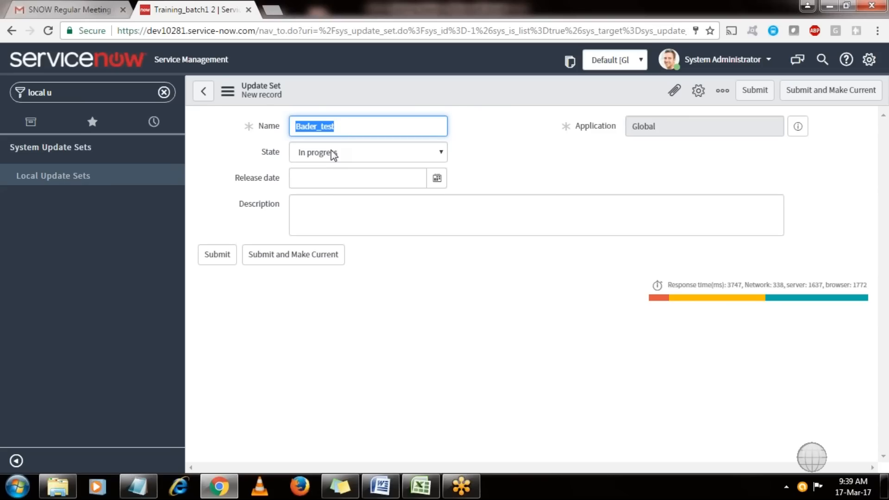
click(393, 180)
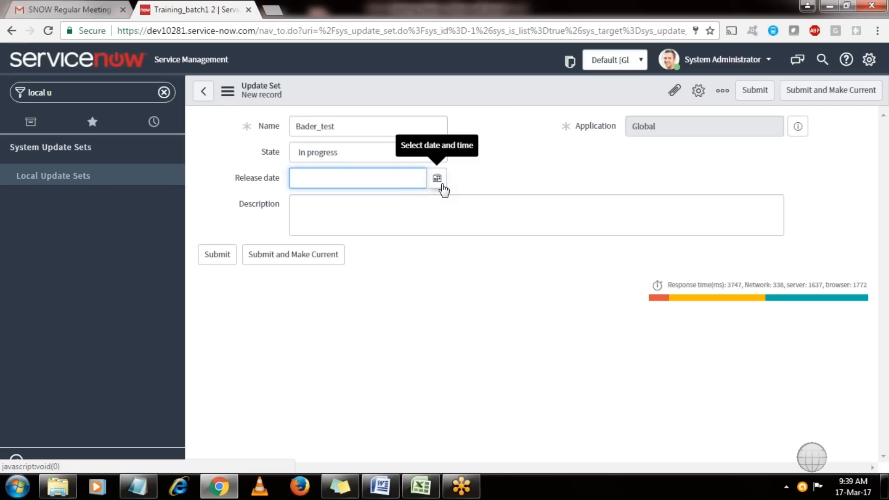
click(380, 216)
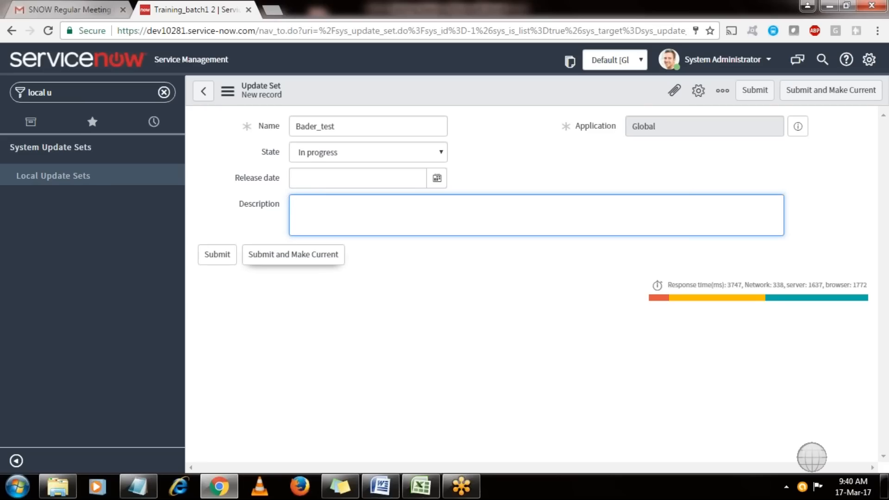
click(293, 255)
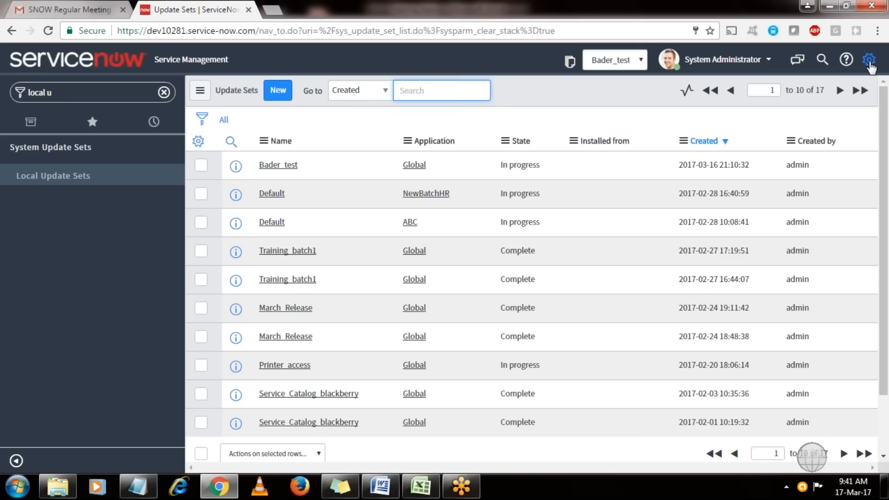
click(869, 60)
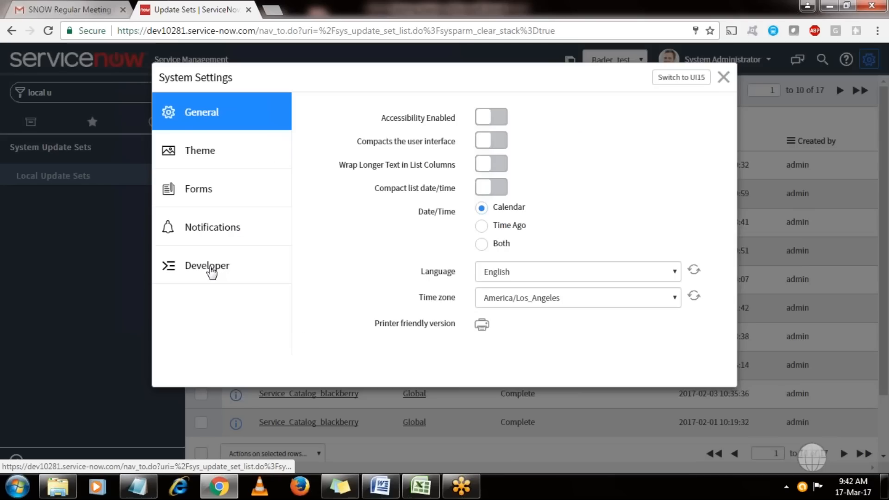
click(211, 272)
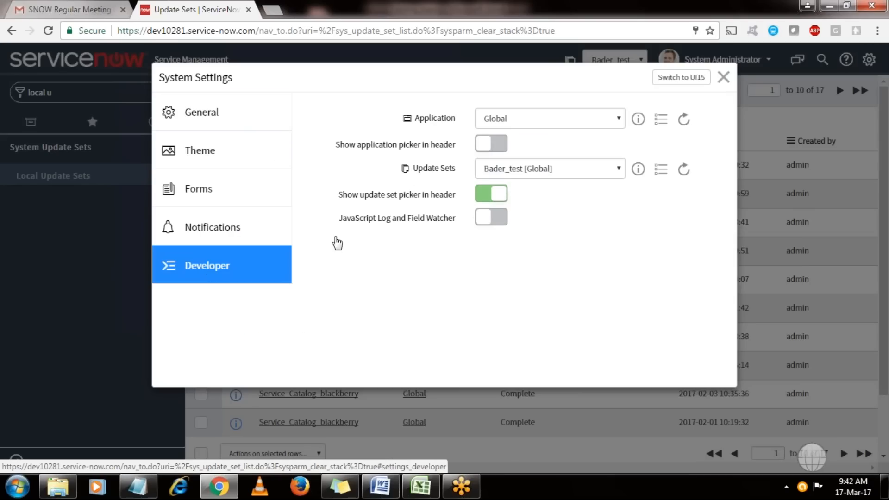
click(533, 171)
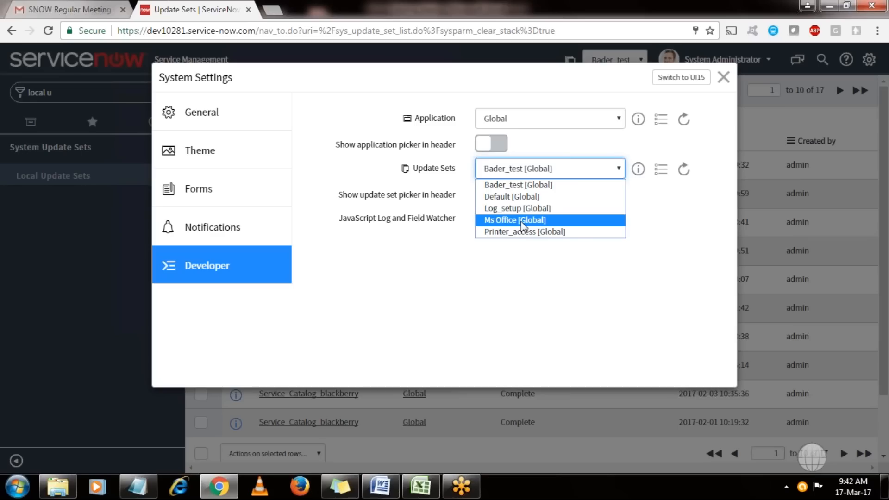
click(534, 185)
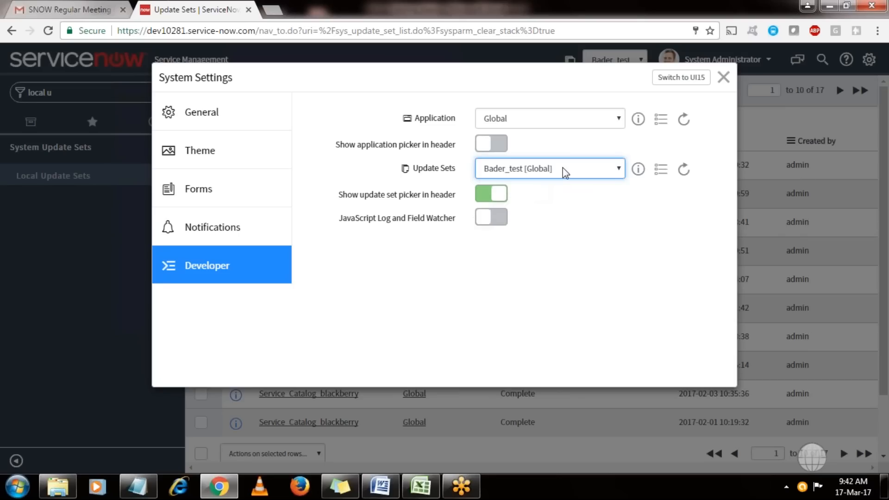
click(723, 77)
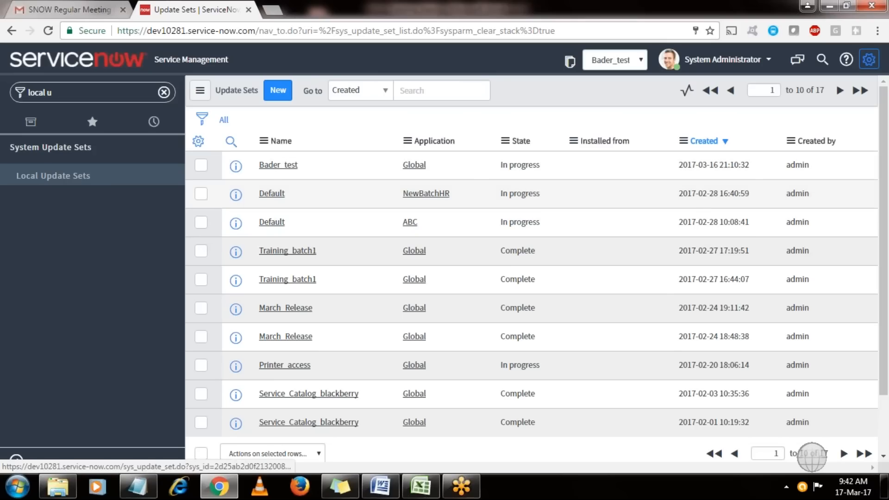
Show only In progress update sets via Show Matching on the State cell, then open System Settings.
drag(540, 162, 496, 163)
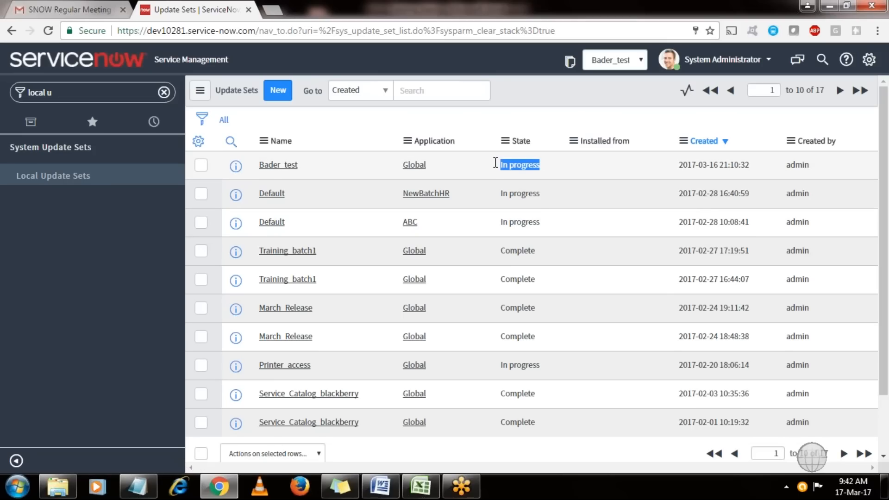
click(582, 123)
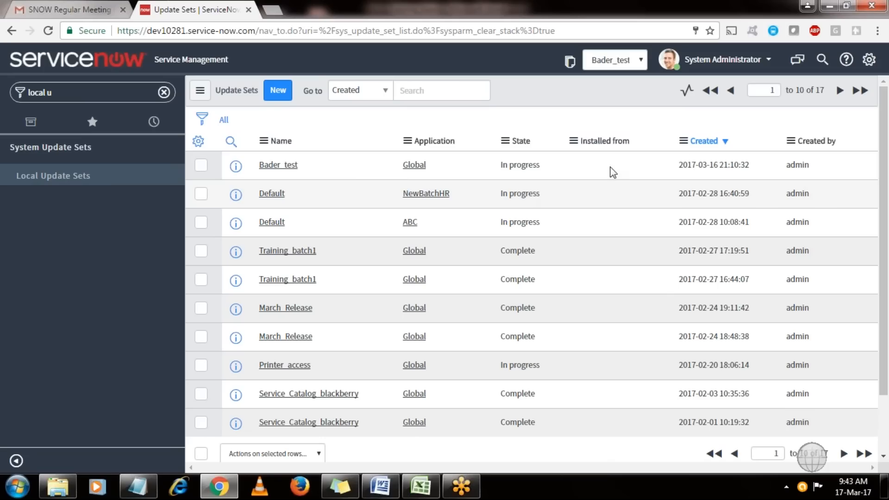
right_click(543, 162)
click(549, 183)
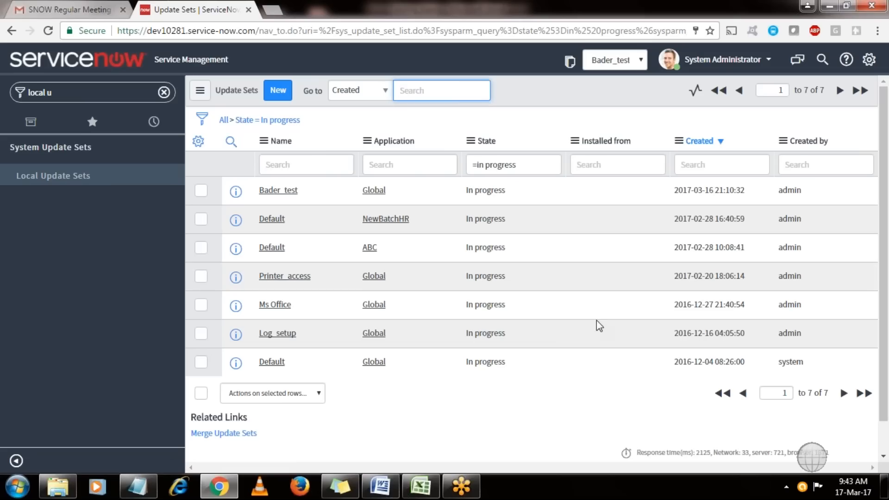
click(869, 59)
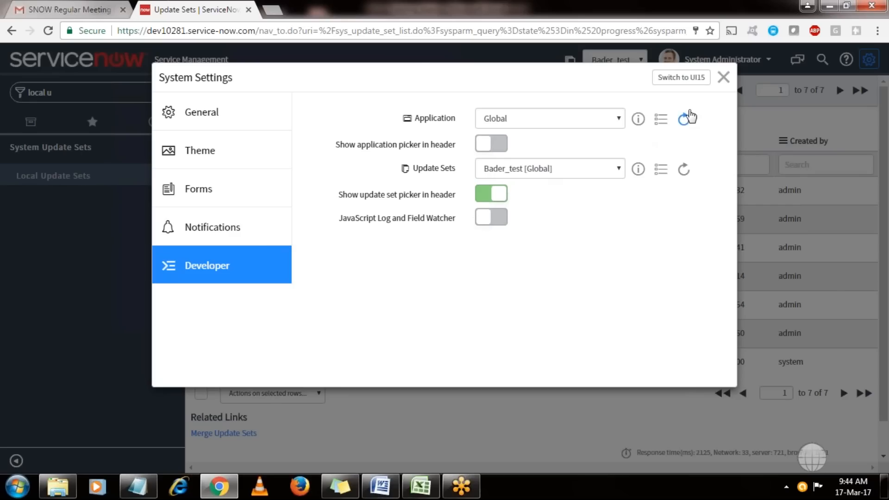
click(723, 77)
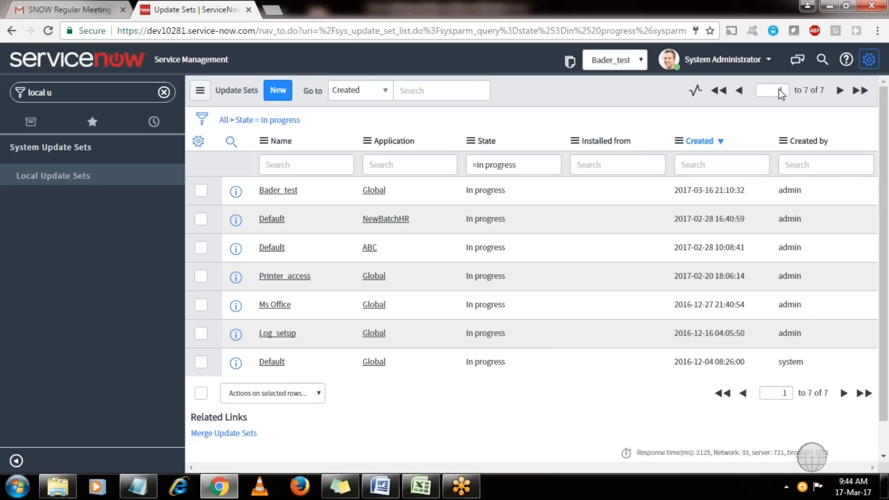
click(868, 60)
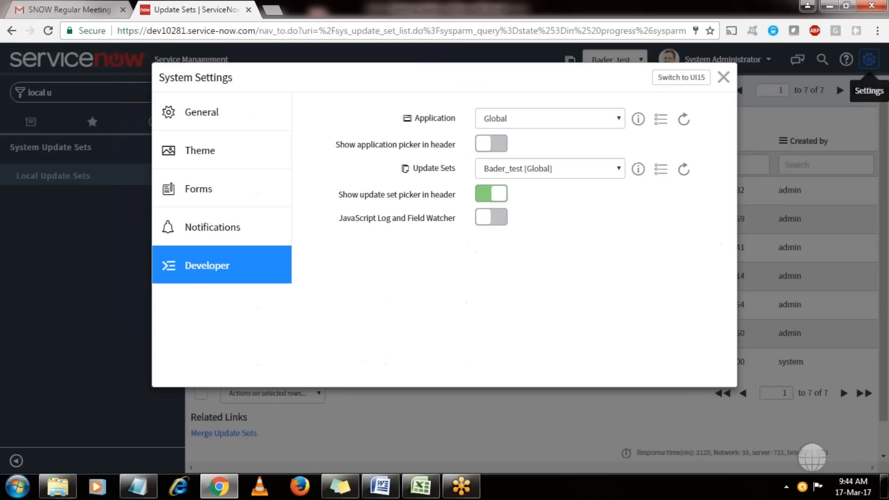
Open the Update Sets dropdown on the Developer tab, showing Bader_test [Global].
click(524, 178)
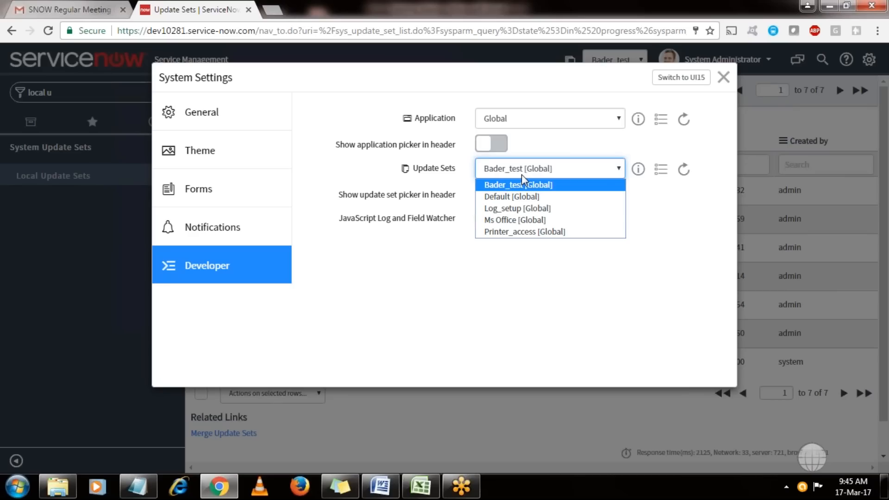
Close System Settings with Bader_test still current and select the navigator filter text.
click(724, 77)
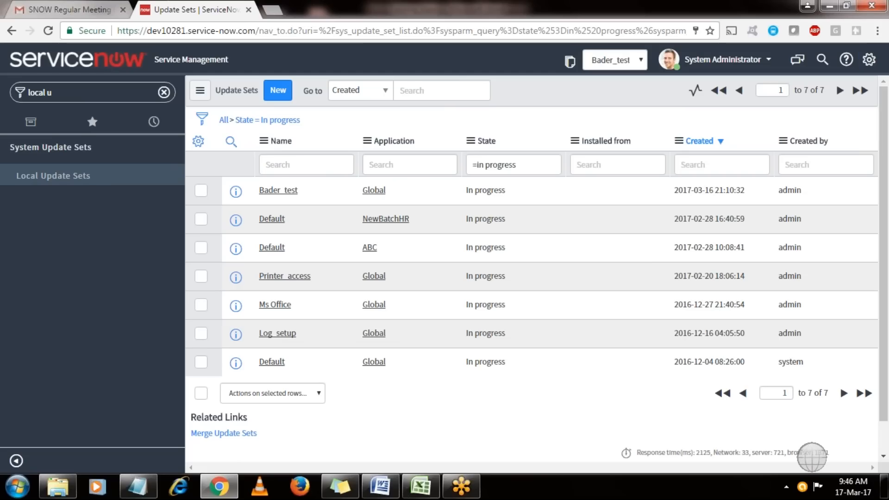
click(81, 92)
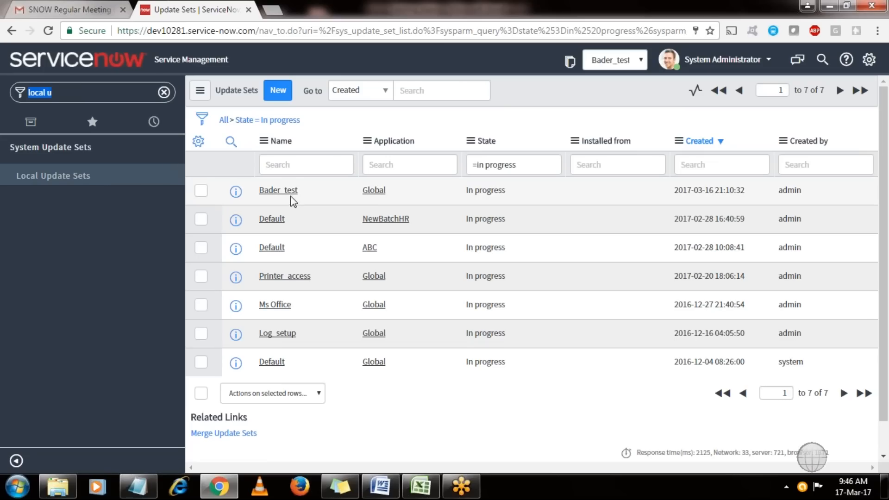
Create a new incident from Incident > Create New and submit it as INC0010079.
text(i)
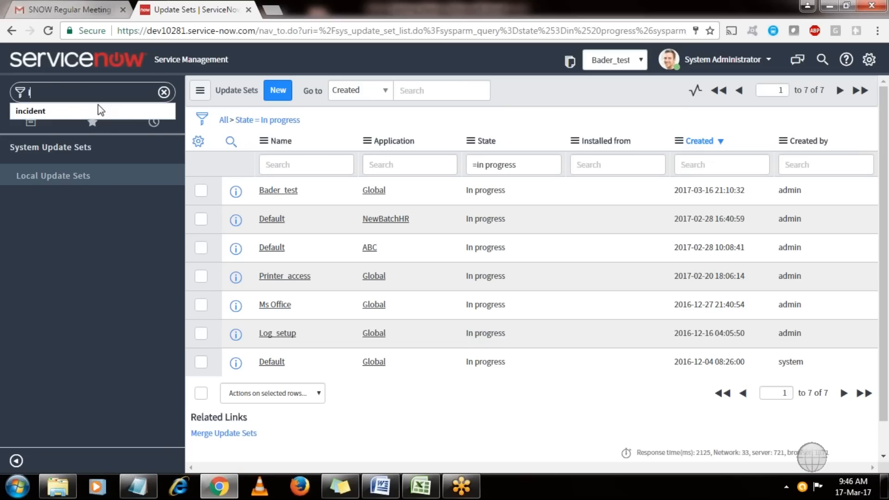
text(ncident)
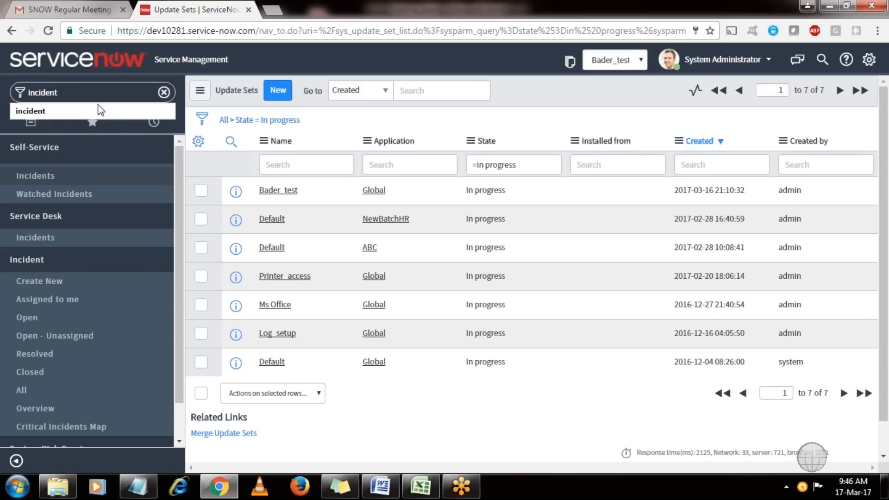
click(36, 281)
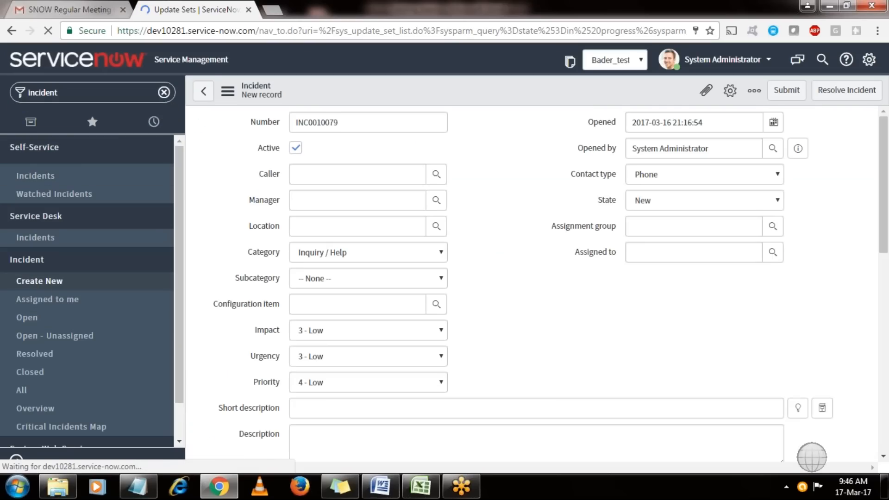
click(786, 90)
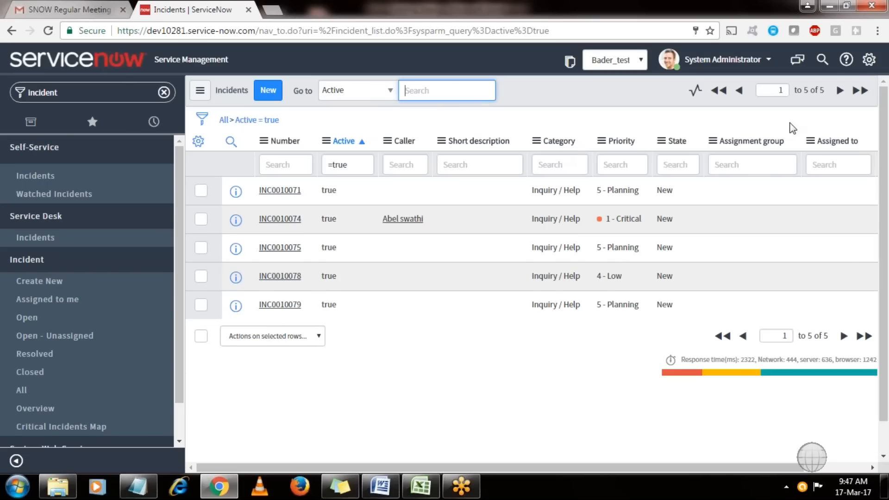
click(104, 82)
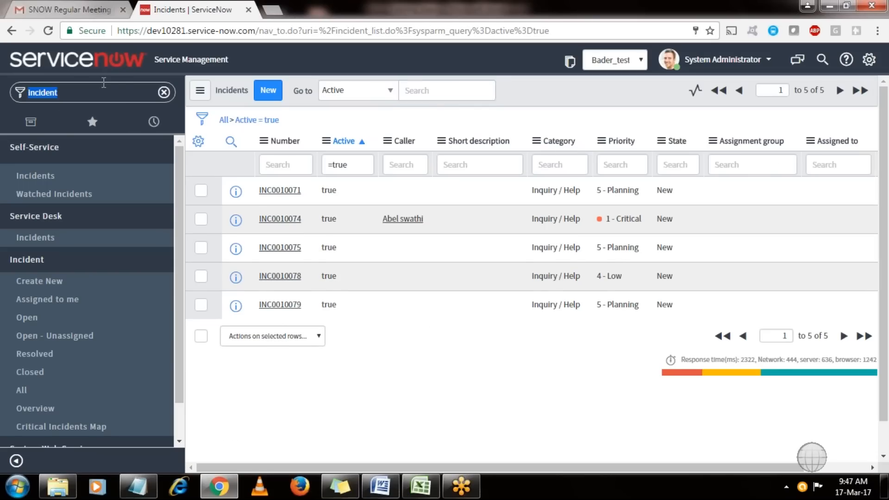
Open the Bader_test local update set and check that its Customer Updates list is empty.
text(local u)
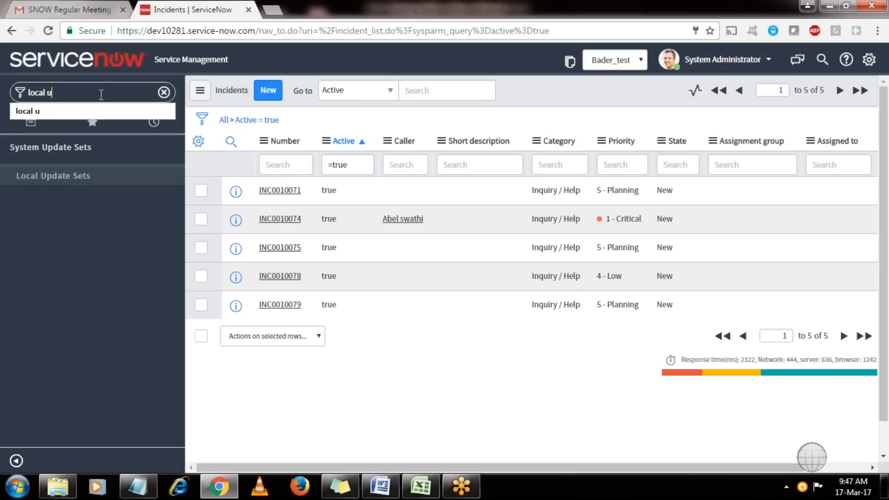
click(68, 179)
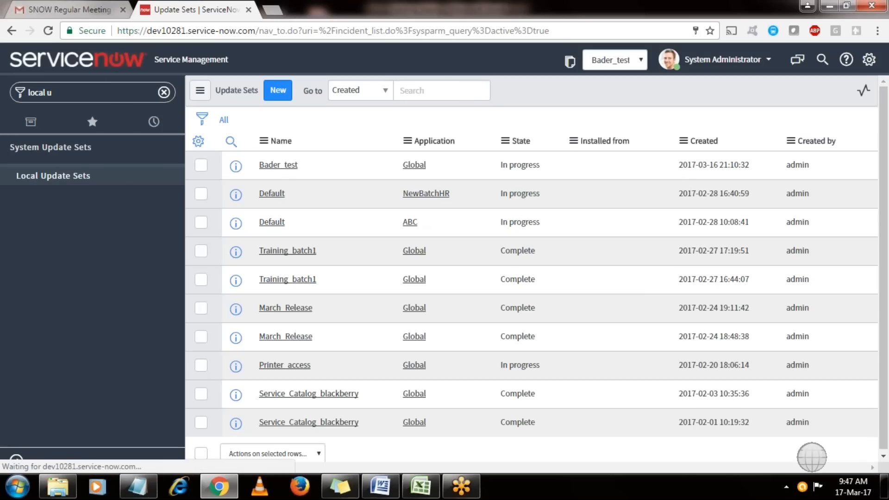
click(284, 166)
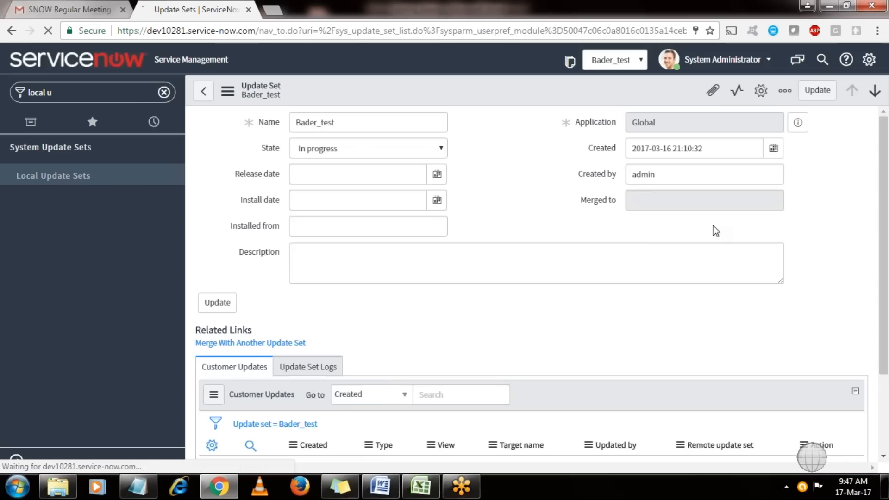
scroll(261, 310, down, 2)
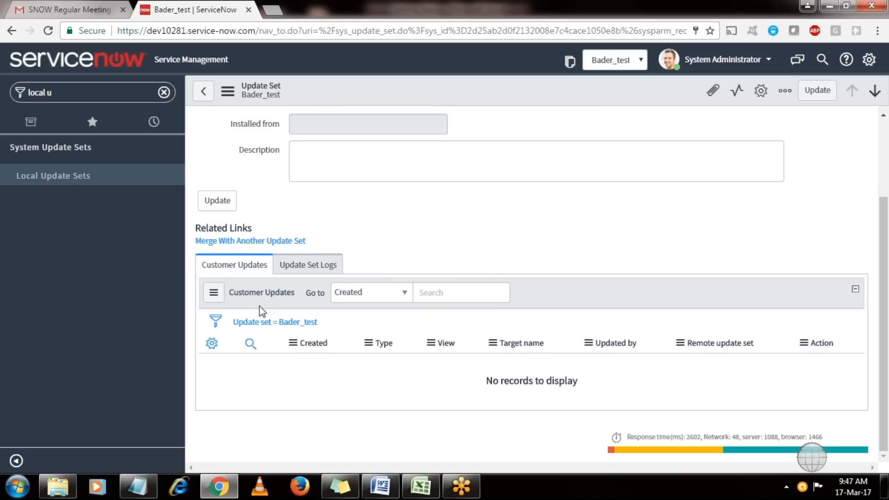
click(51, 92)
From the open incidents list, add Actual start to the list layout and save it.
text(incident)
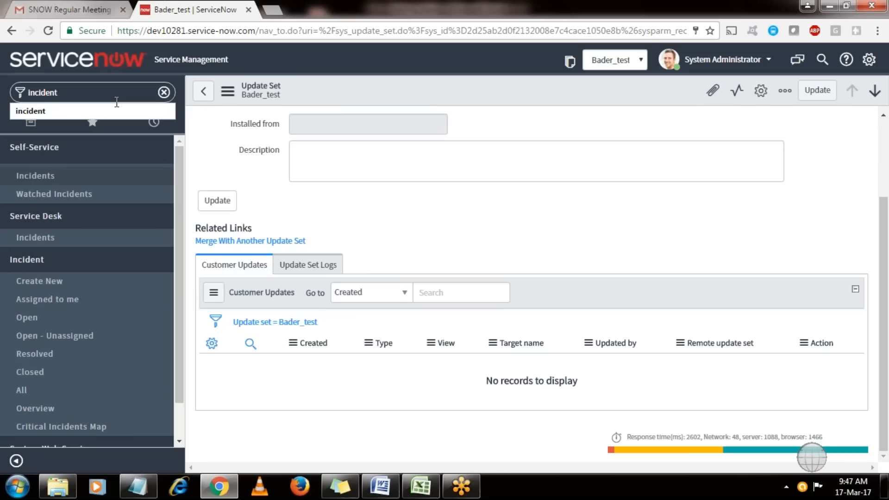
click(21, 317)
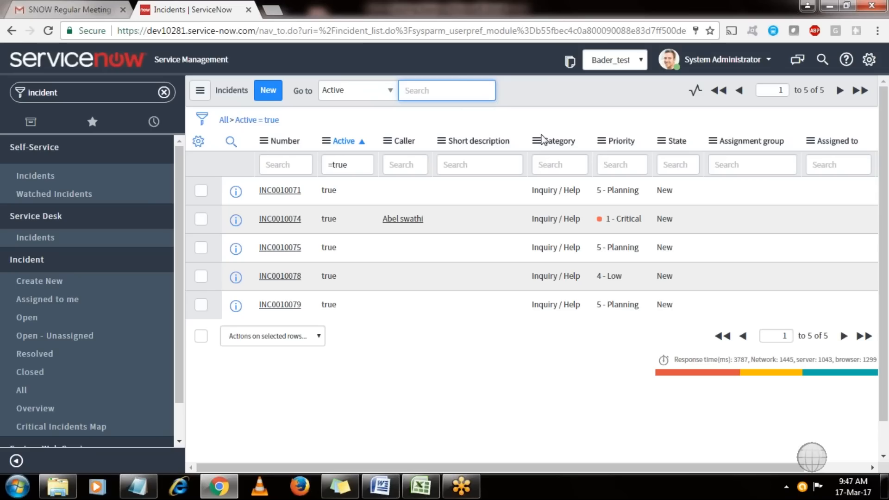
click(480, 143)
right_click(481, 143)
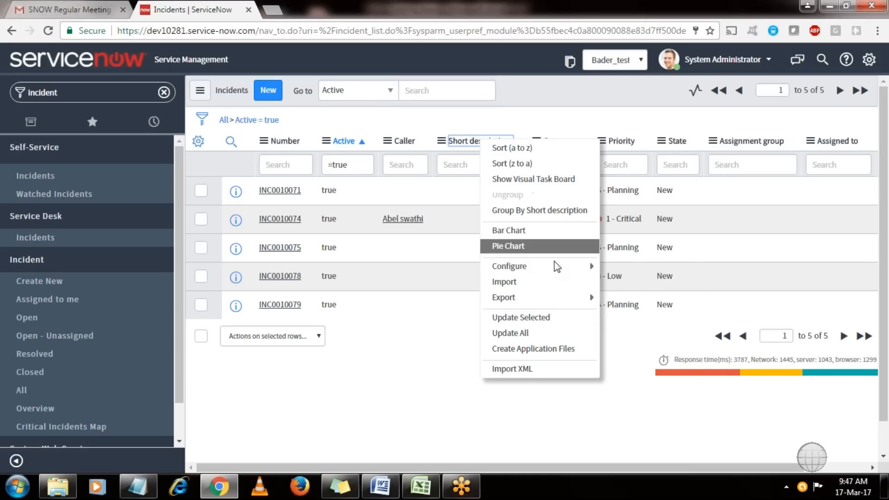
mouse_move(557, 266)
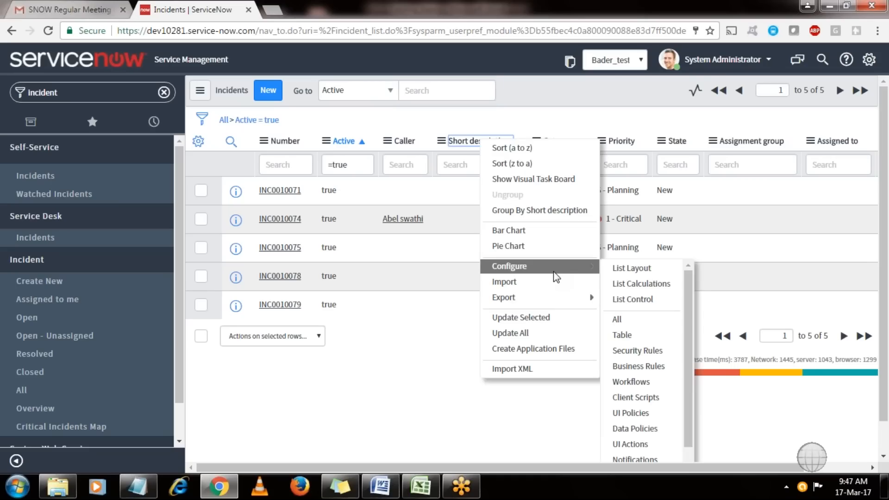
click(630, 271)
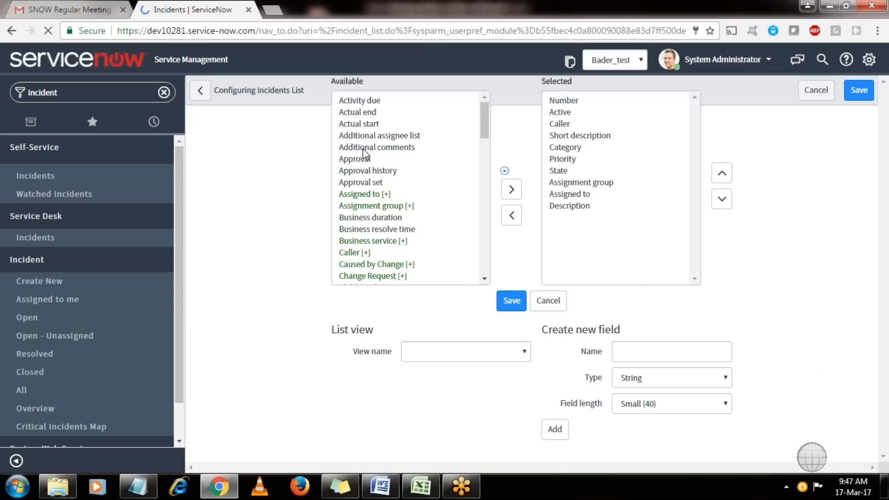
double_click(362, 159)
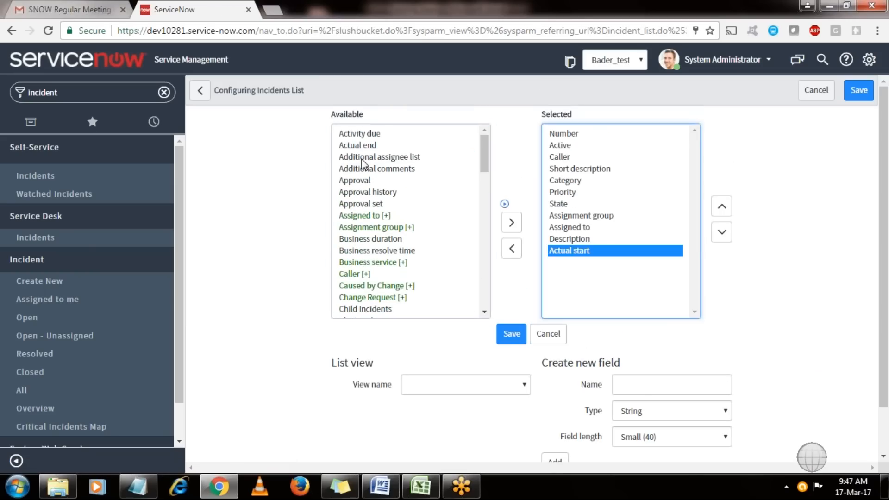
click(511, 334)
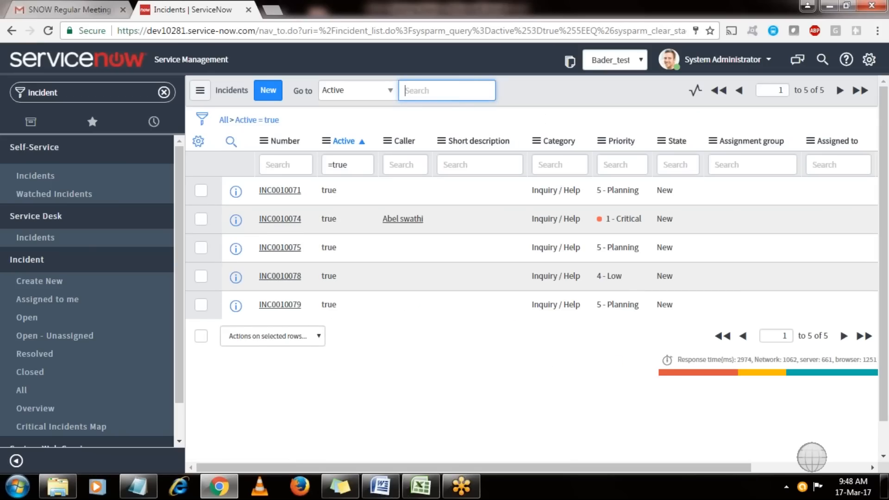
Add Actual end as a personal incident list column, then open incident INC0010071.
click(198, 144)
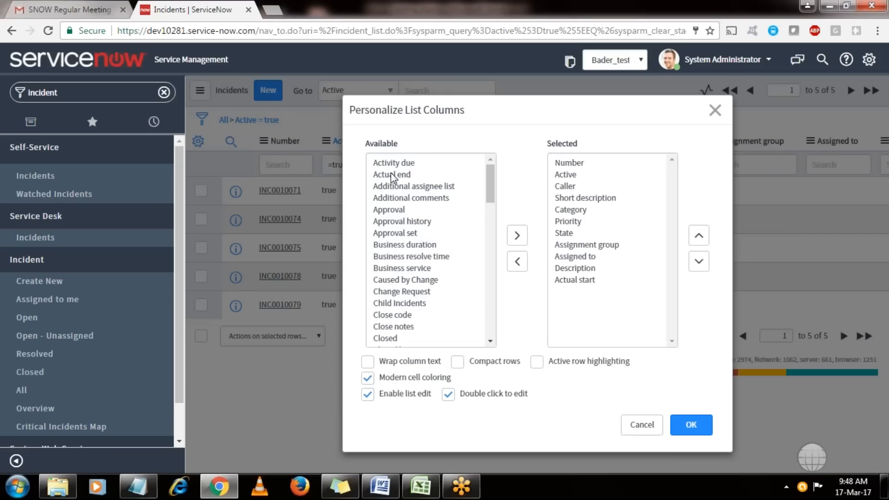
click(391, 174)
double_click(391, 174)
click(686, 434)
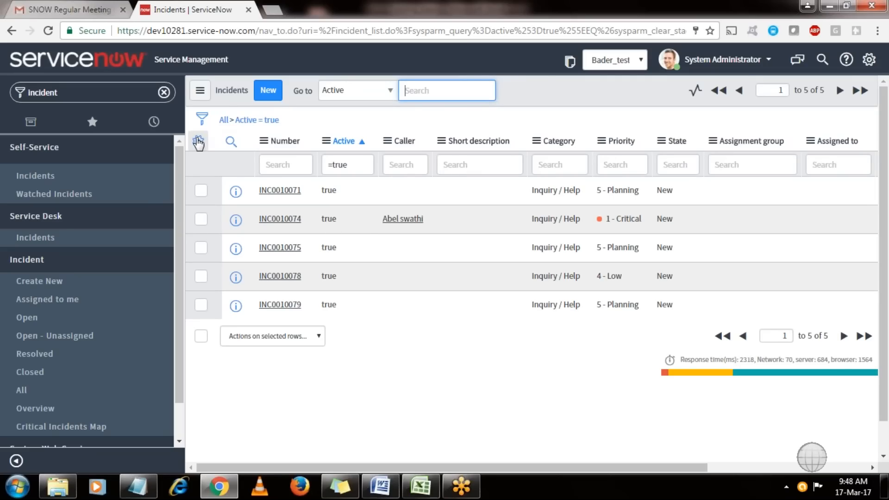
click(280, 190)
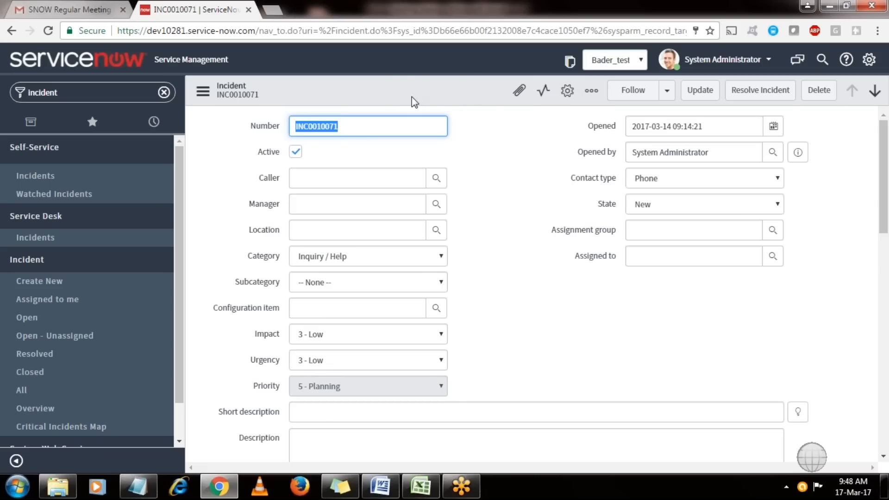
Add Actual start and Actual end to the incident form layout and save it.
click(375, 85)
right_click(375, 88)
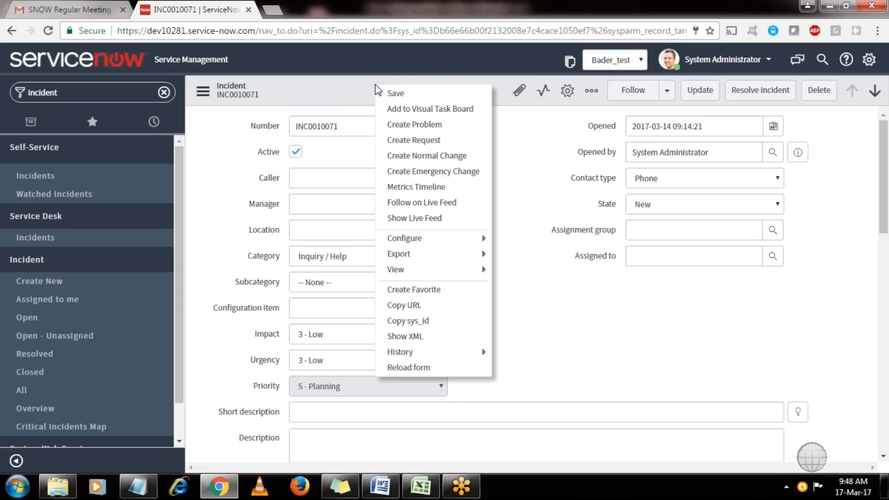
mouse_move(477, 238)
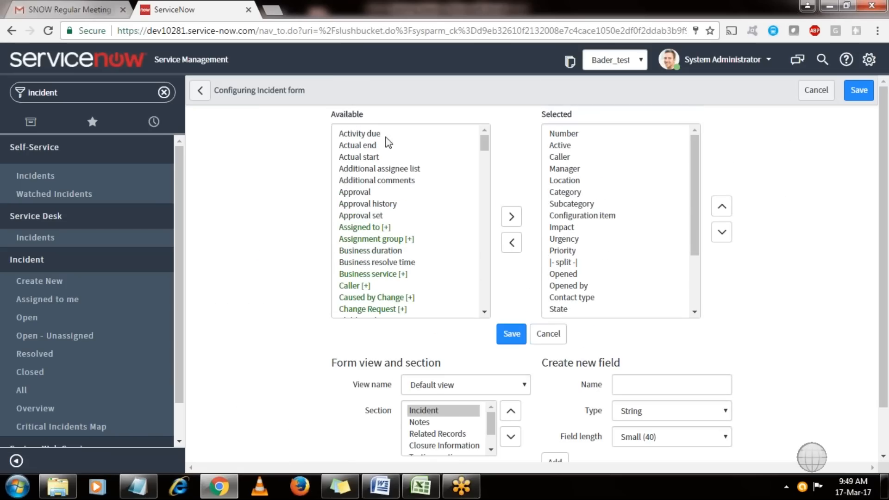
click(370, 159)
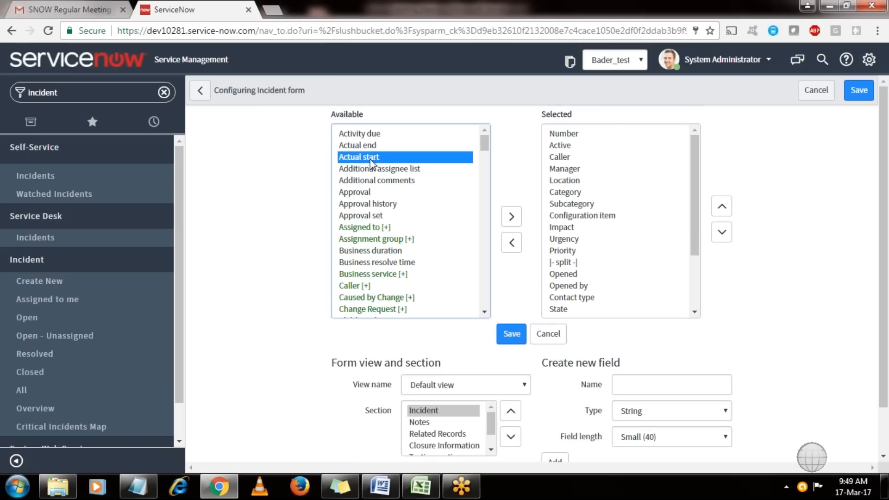
double_click(370, 160)
click(365, 141)
double_click(366, 140)
click(512, 334)
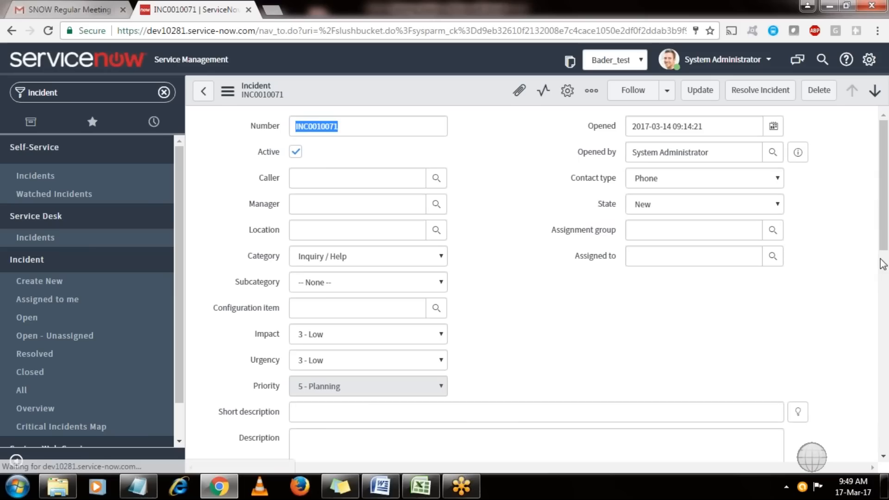
scroll(250, 321, down, 6)
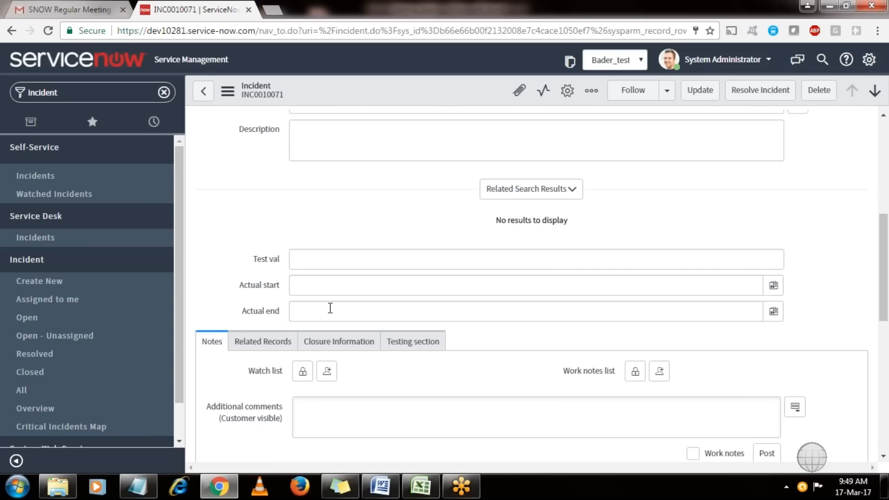
click(105, 91)
text(local u)
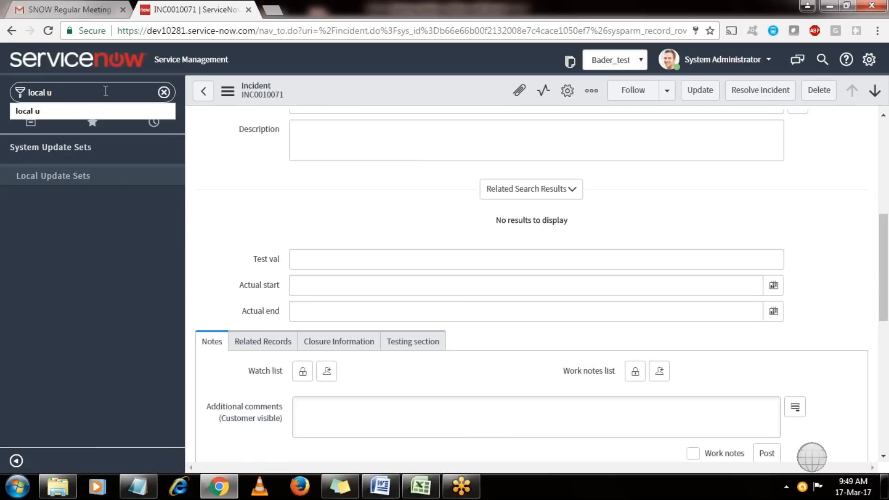
Open Bader_test and review its Incident List Layout and Form Layout customer updates.
click(74, 176)
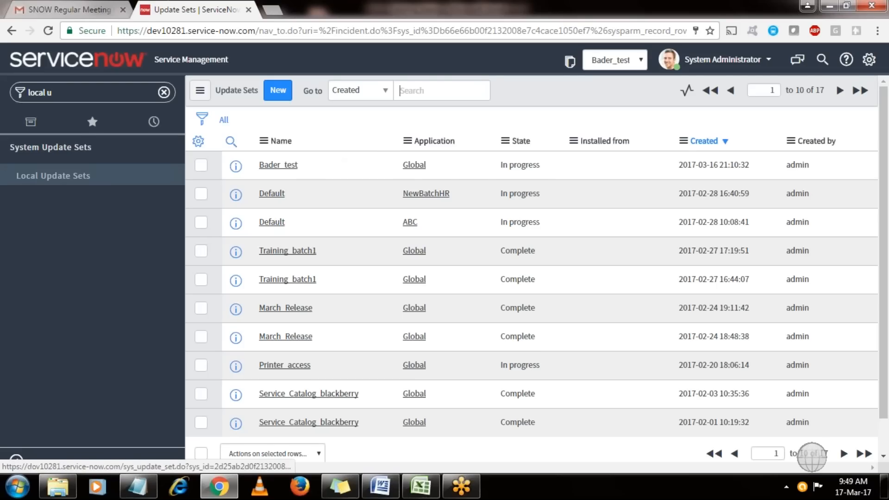
click(280, 167)
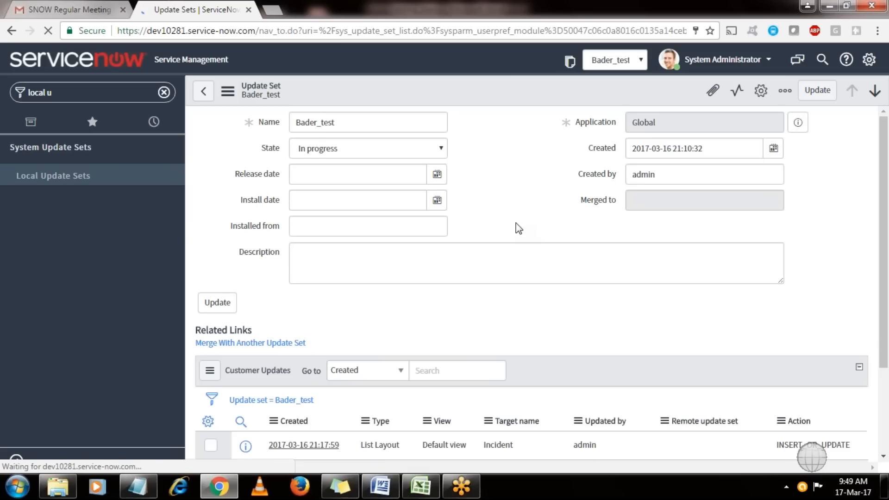
scroll(465, 344, down, 3)
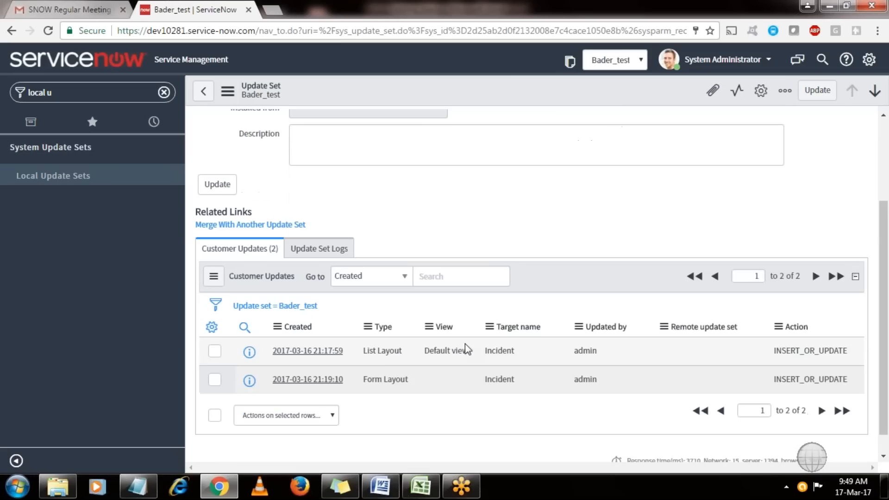
drag(408, 379, 364, 378)
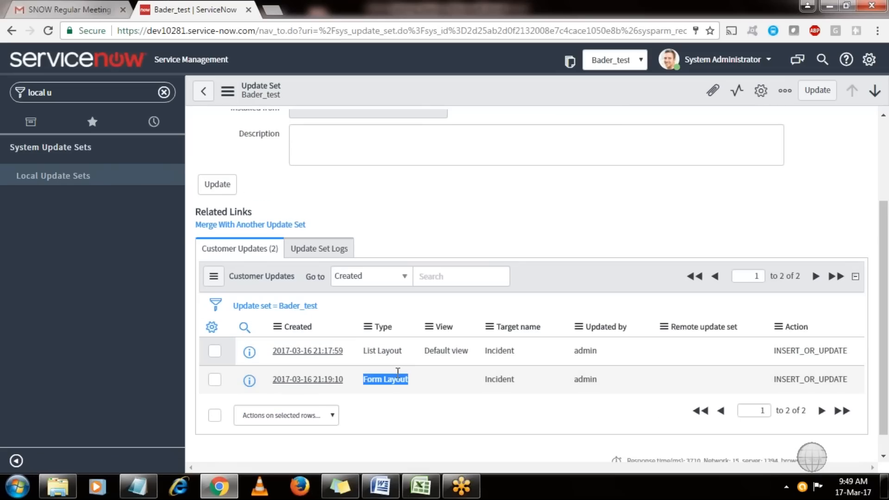
drag(533, 351, 477, 351)
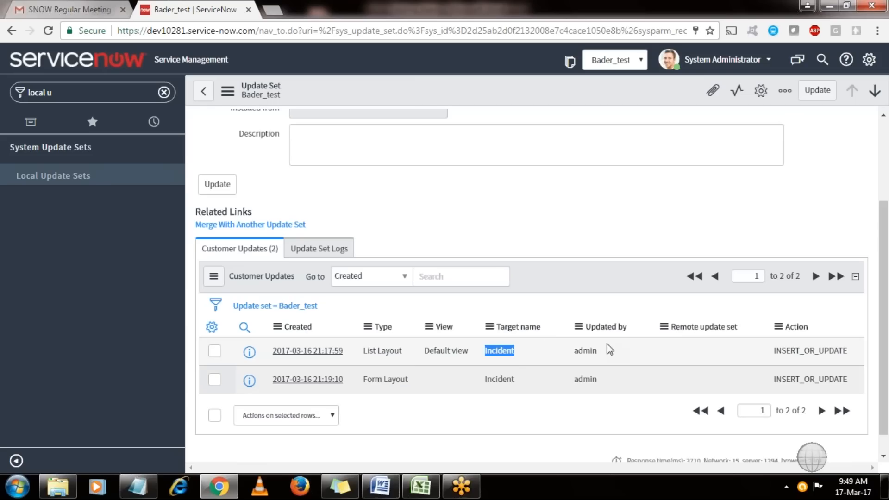
drag(601, 351, 572, 351)
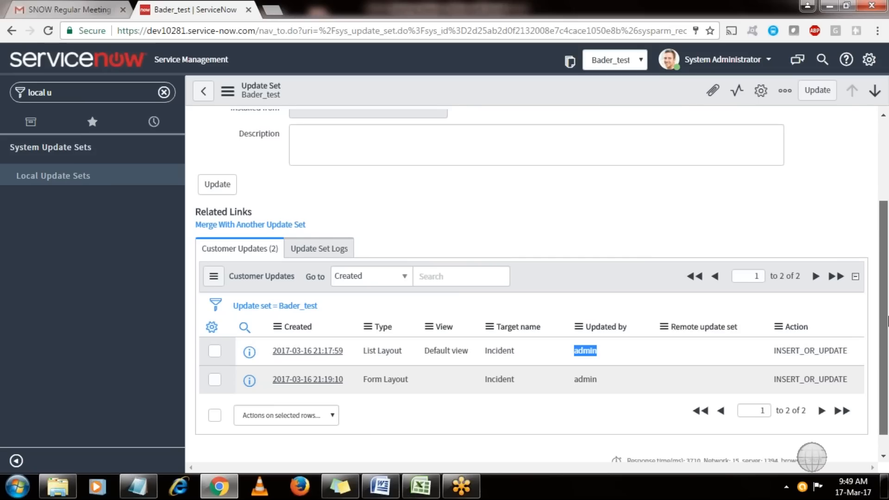
scroll(556, 225, up, 3)
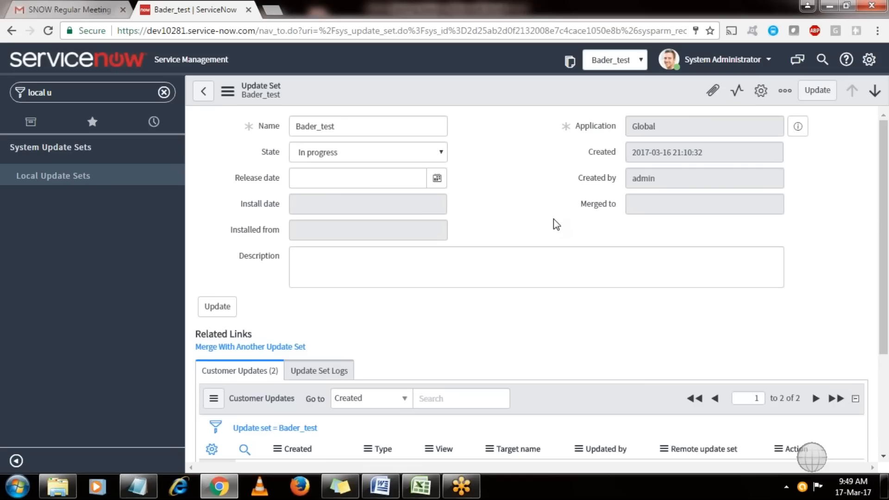
Set the Bader_test update set state to Complete and save the record.
click(319, 155)
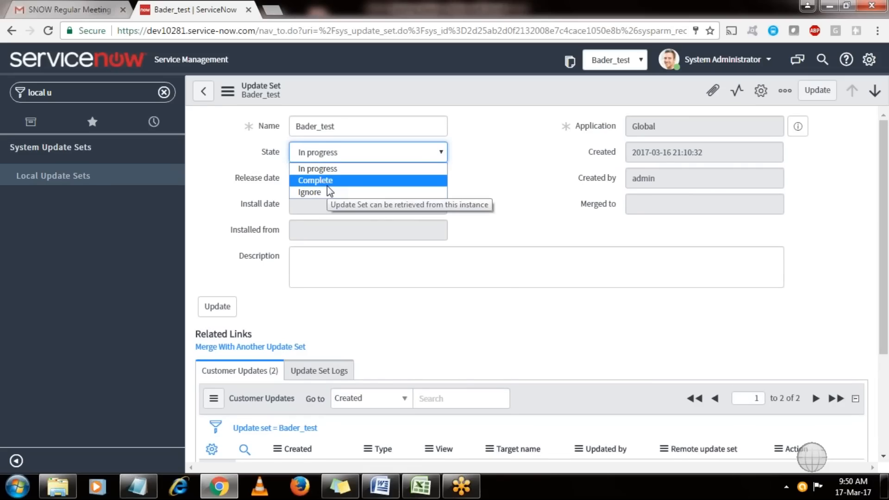
click(326, 185)
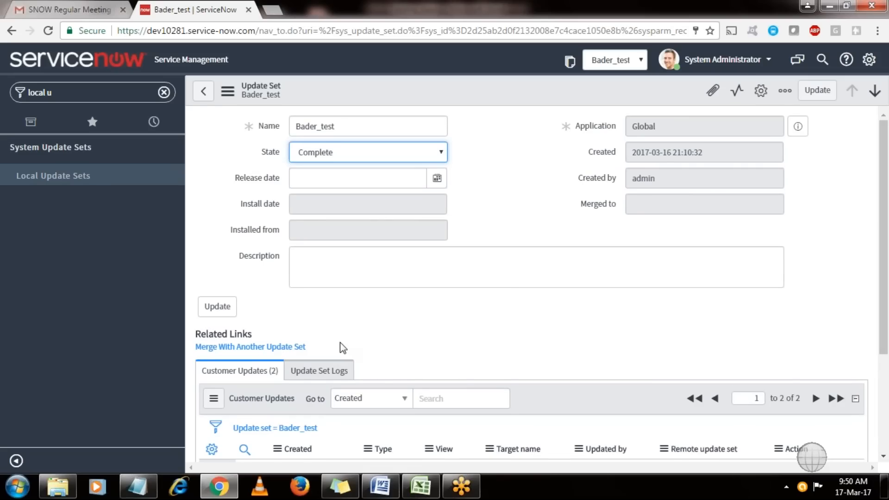
right_click(399, 88)
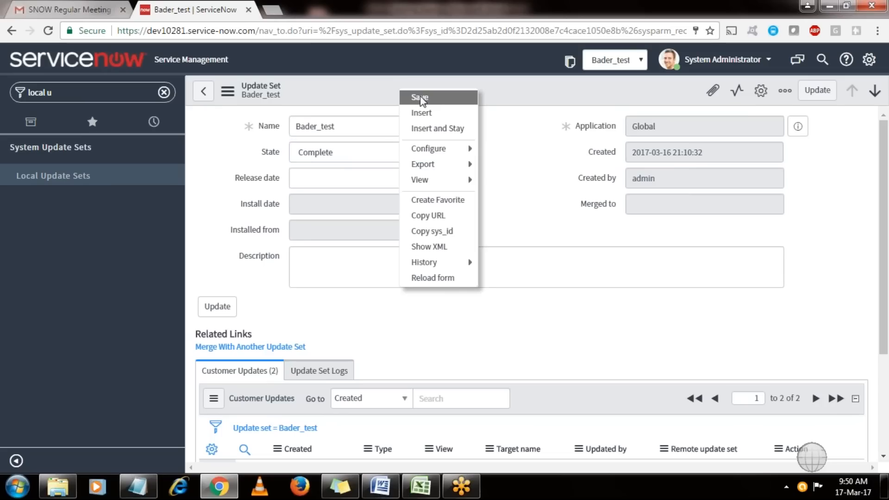
click(420, 97)
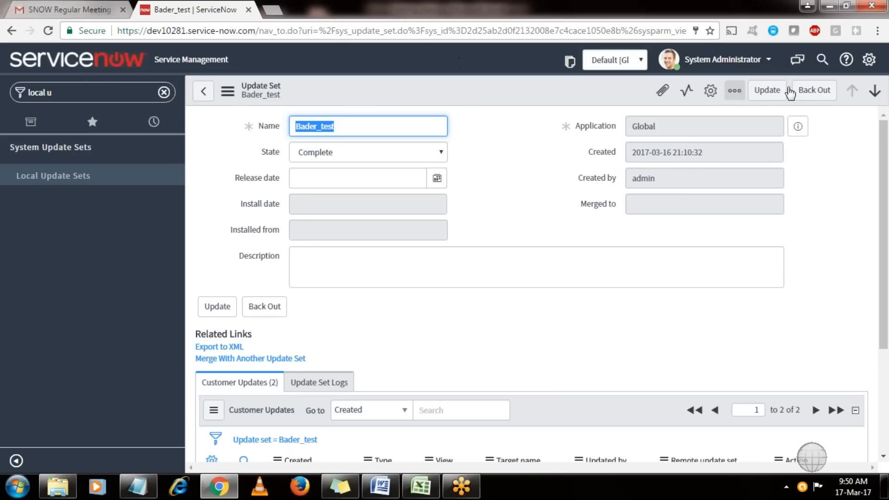
click(867, 63)
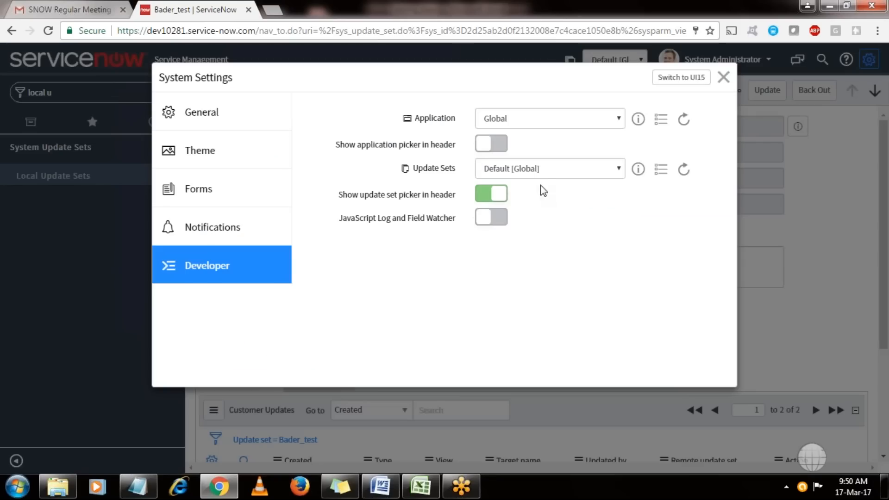
click(567, 172)
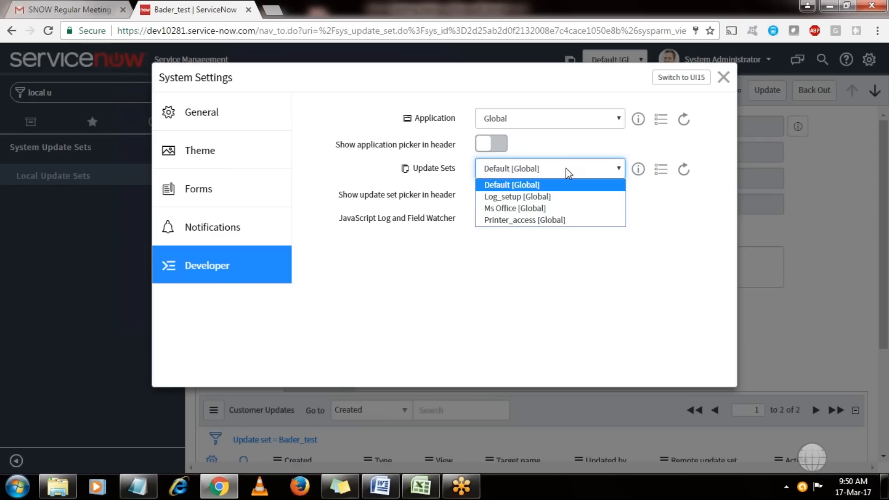
click(723, 78)
click(723, 77)
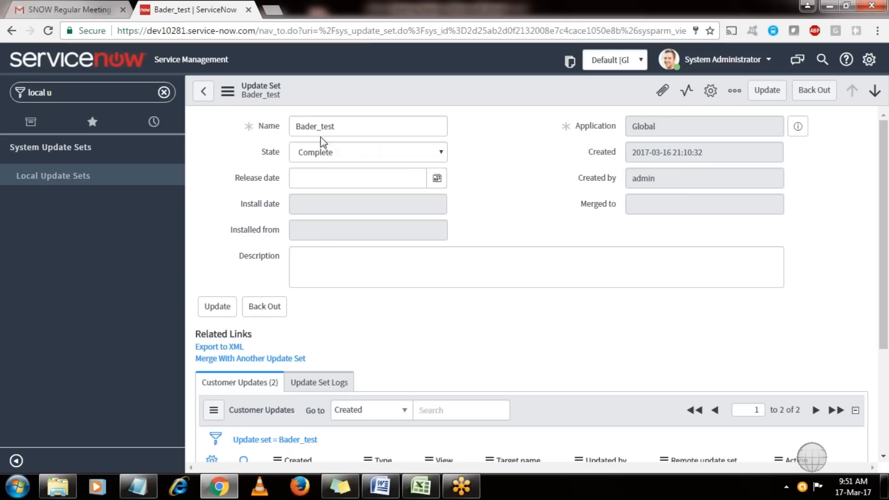
Export Bader_test with Export to XML and open the downloaded sys_remote_update XML file.
click(227, 348)
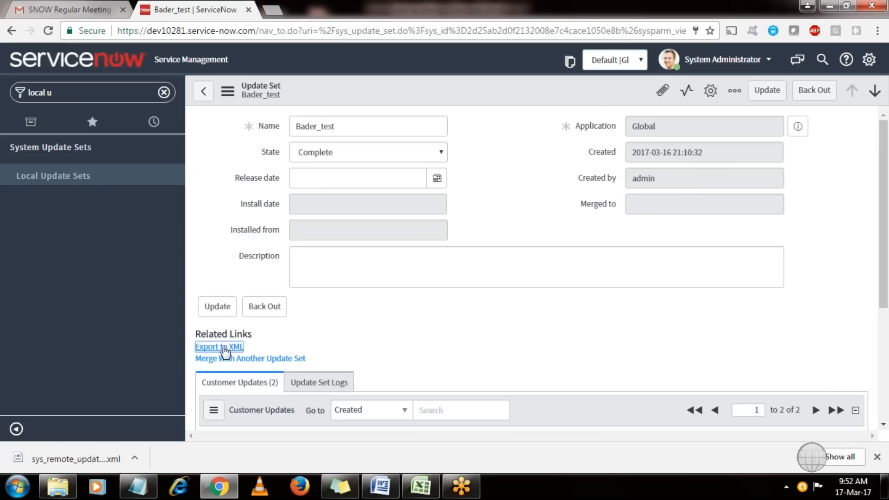
click(73, 461)
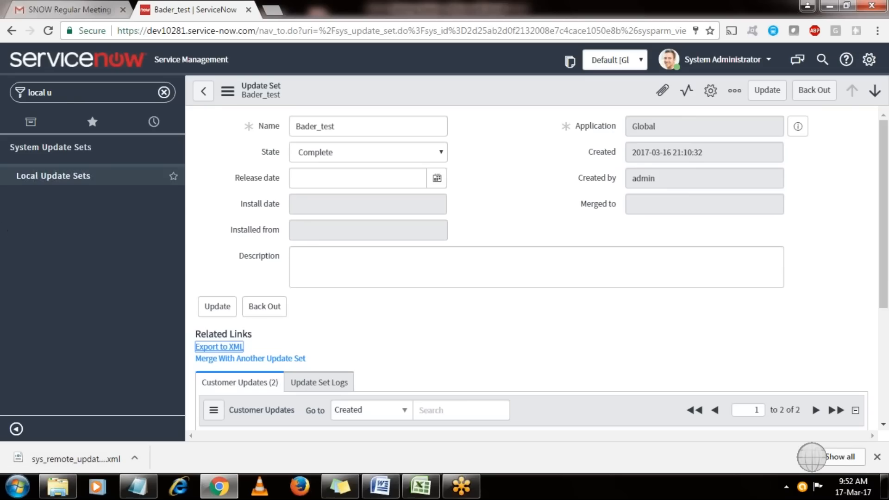
Open Retrieved Update Sets via 'retr' and start Import Update Set from XML with the exported file.
click(63, 95)
text(r)
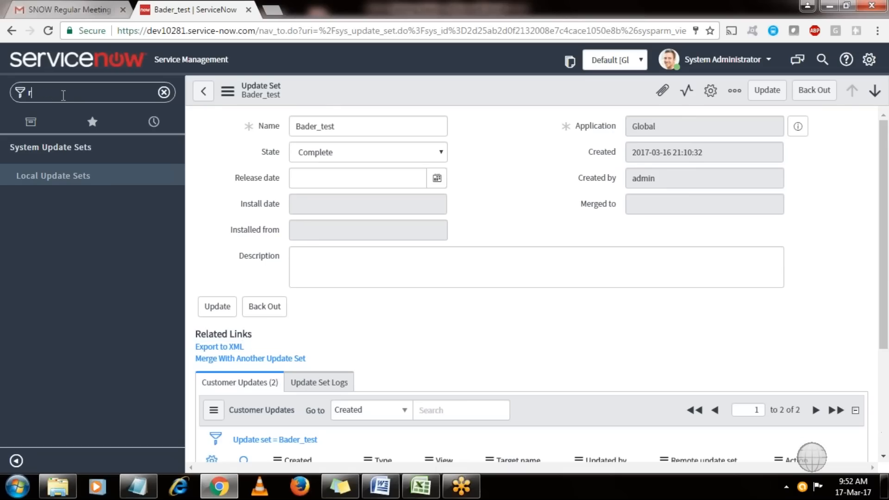
text(etr)
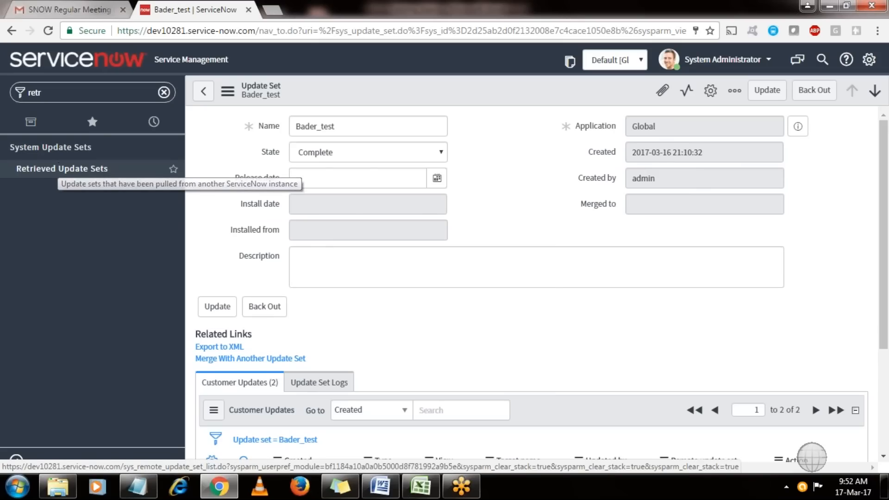
click(61, 169)
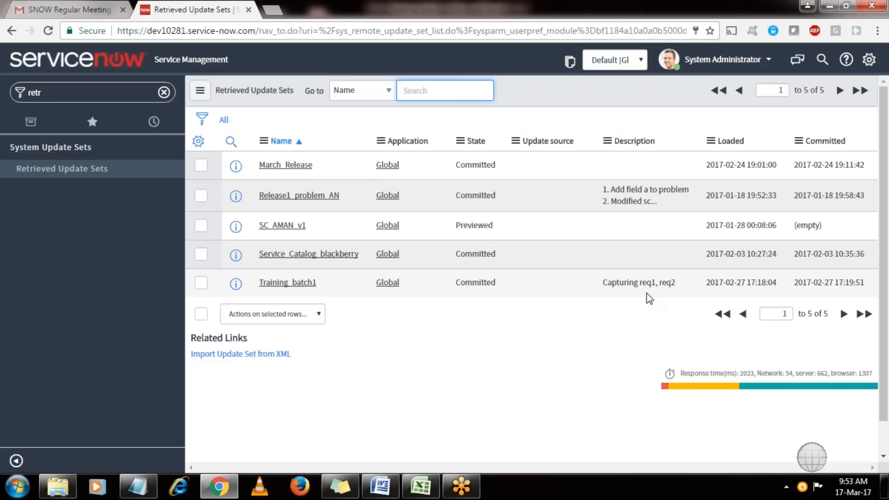
click(289, 360)
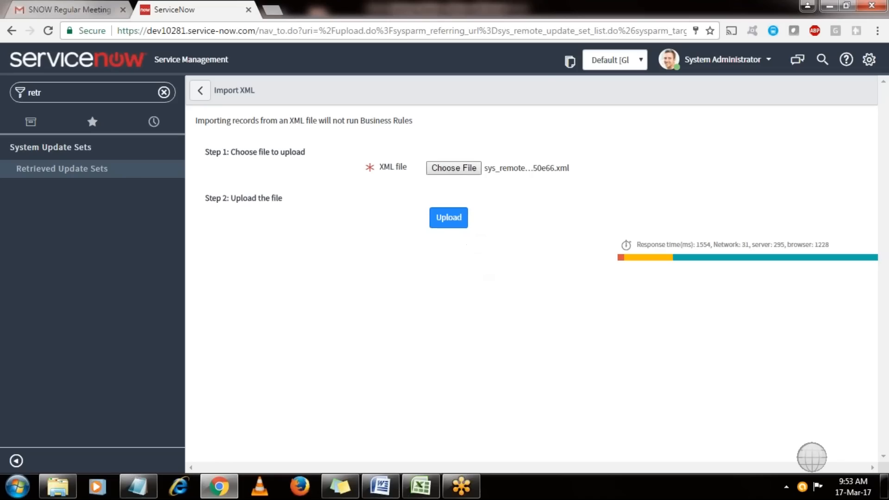
Upload the XML and open the newly Loaded Bader_test retrieved update set.
click(457, 217)
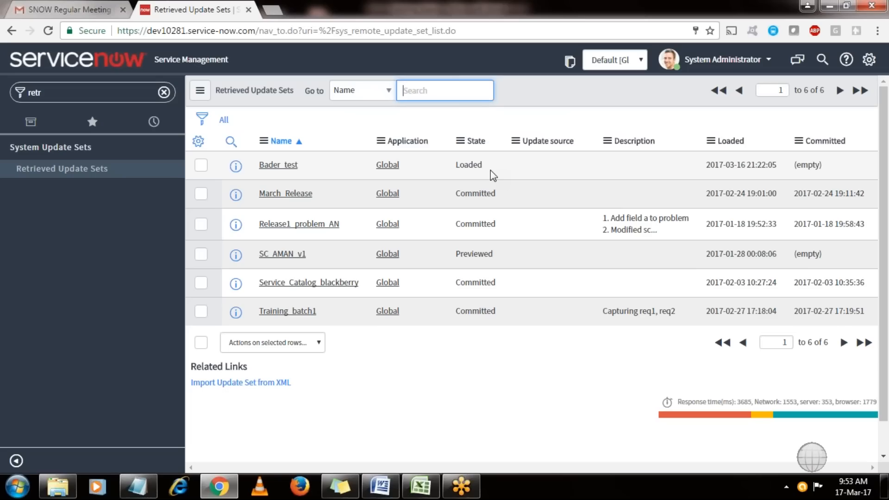
click(290, 171)
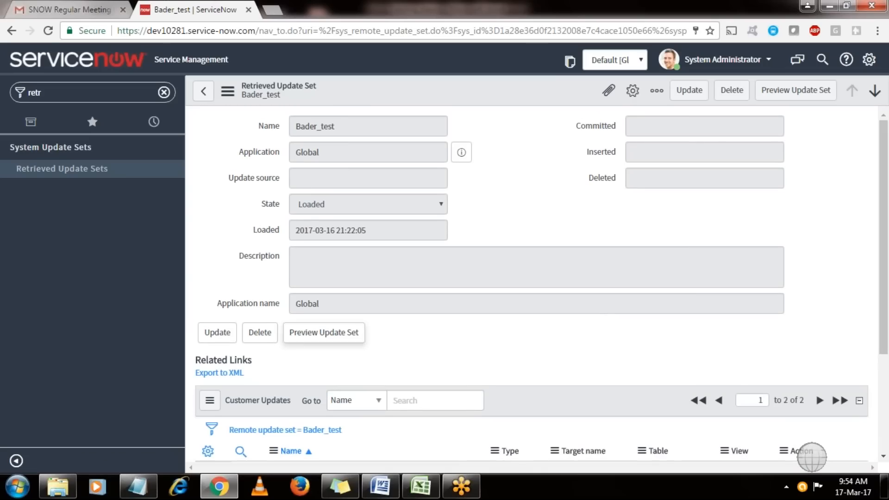
Preview the retrieved Bader_test update set, confirm 2 updates and 0 collisions, and begin committing it.
click(324, 332)
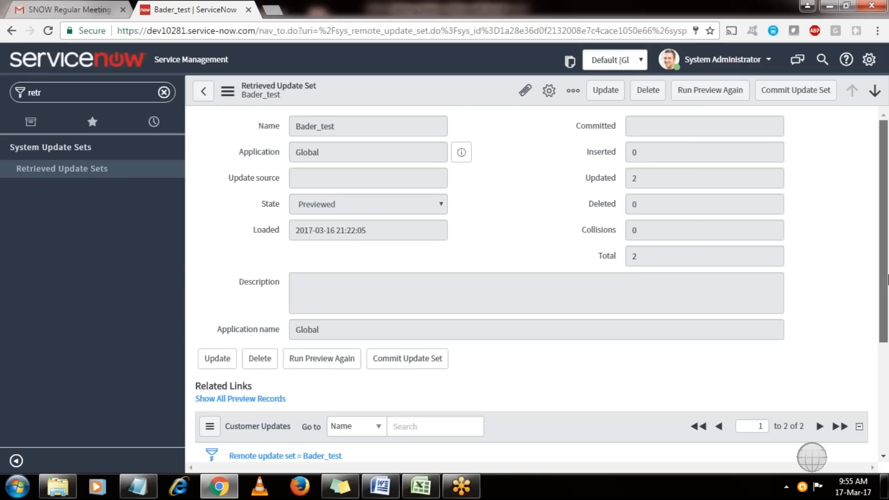
scroll(888, 279, down, 1)
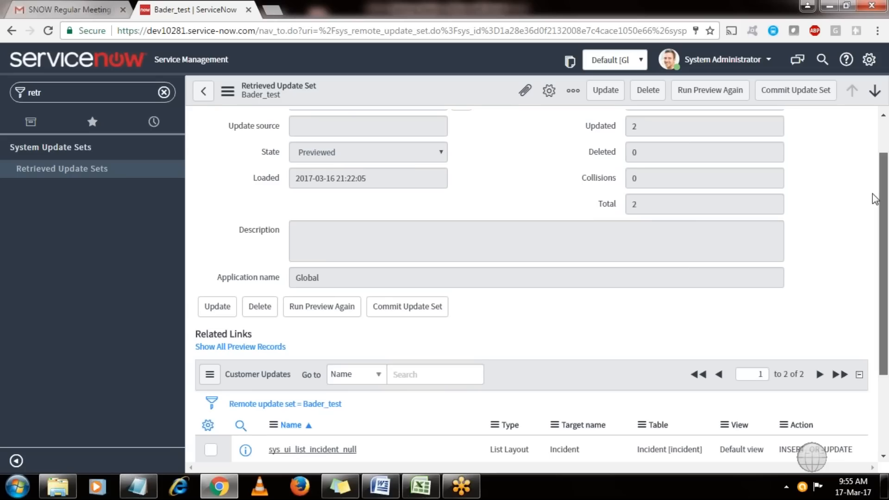
scroll(875, 199, up, 1)
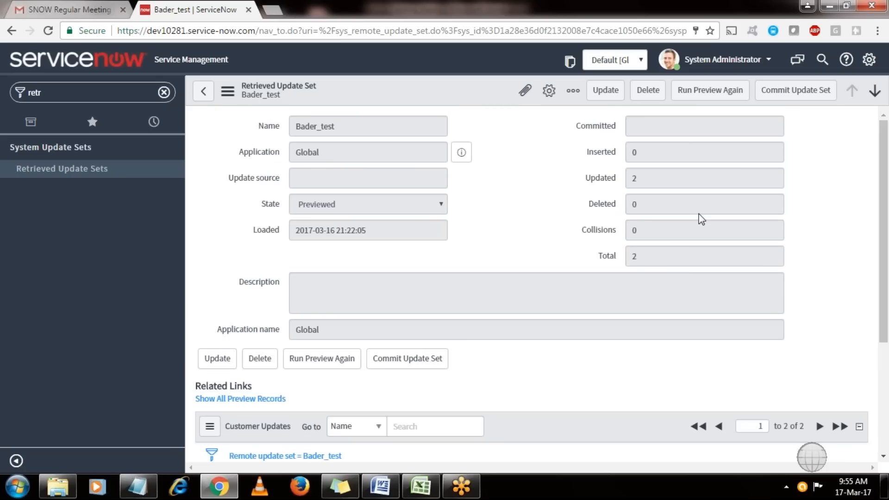
click(805, 102)
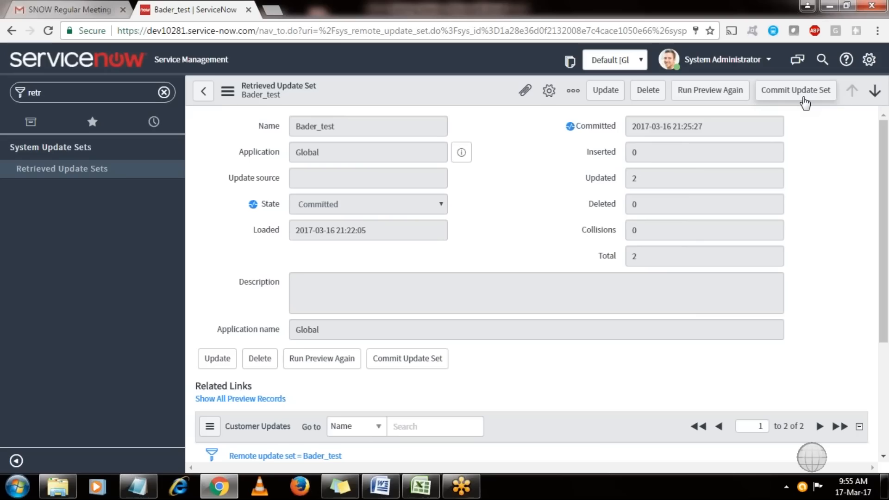
Commit the Bader_test update set and dismiss the Update Set Commit confirmation.
click(806, 102)
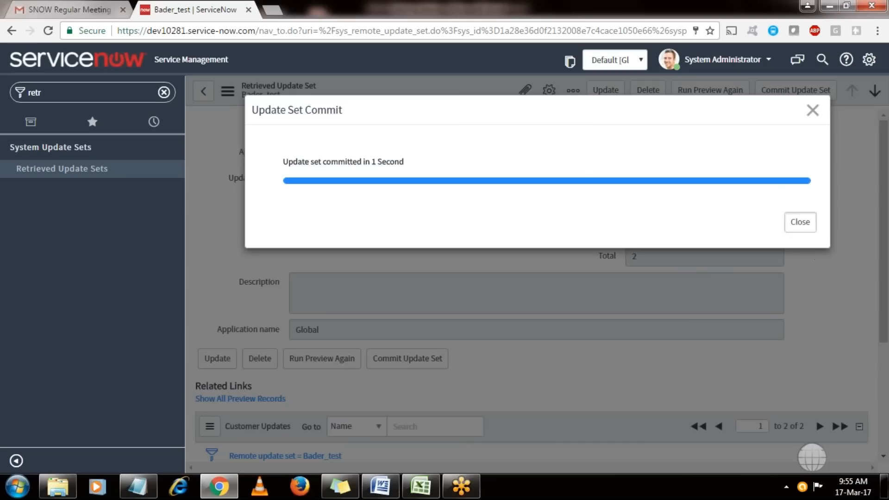
click(800, 222)
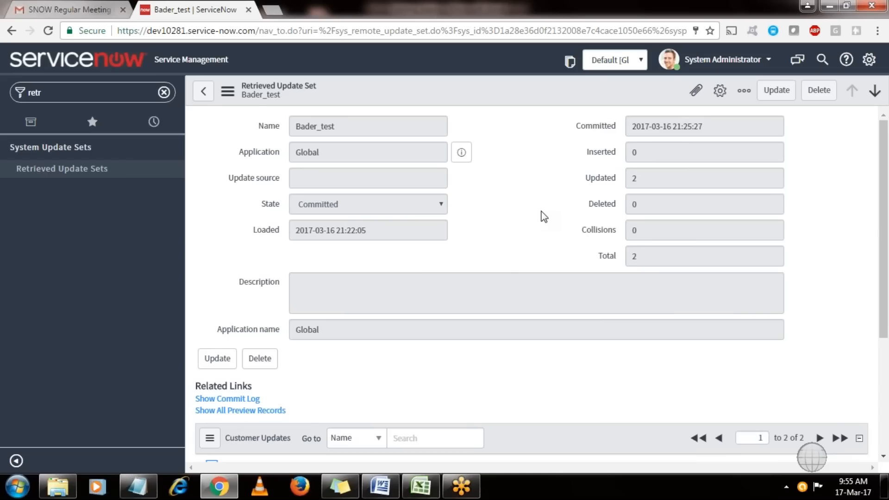
Return to the Retrieved Update Sets list, where Bader_test shows Committed with 2 updates.
click(204, 91)
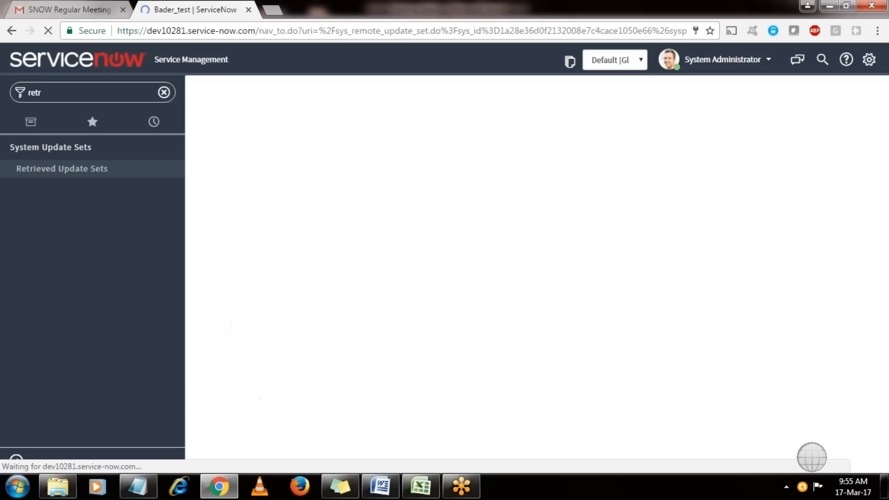